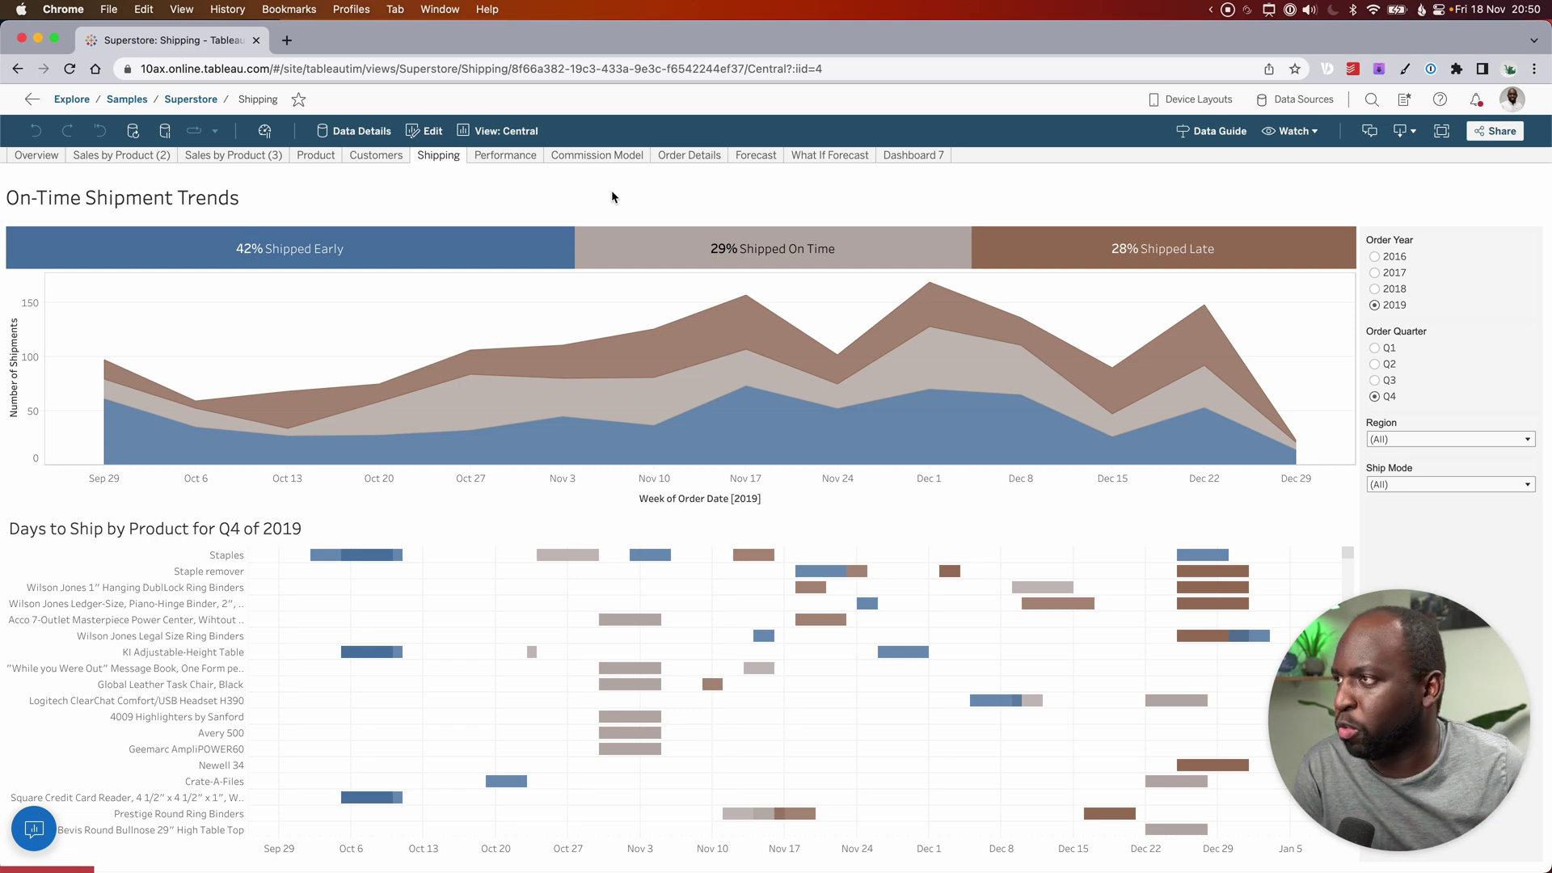
# - Open the Shipping dashboard in web authoring for editing
pyautogui.click(435, 134)
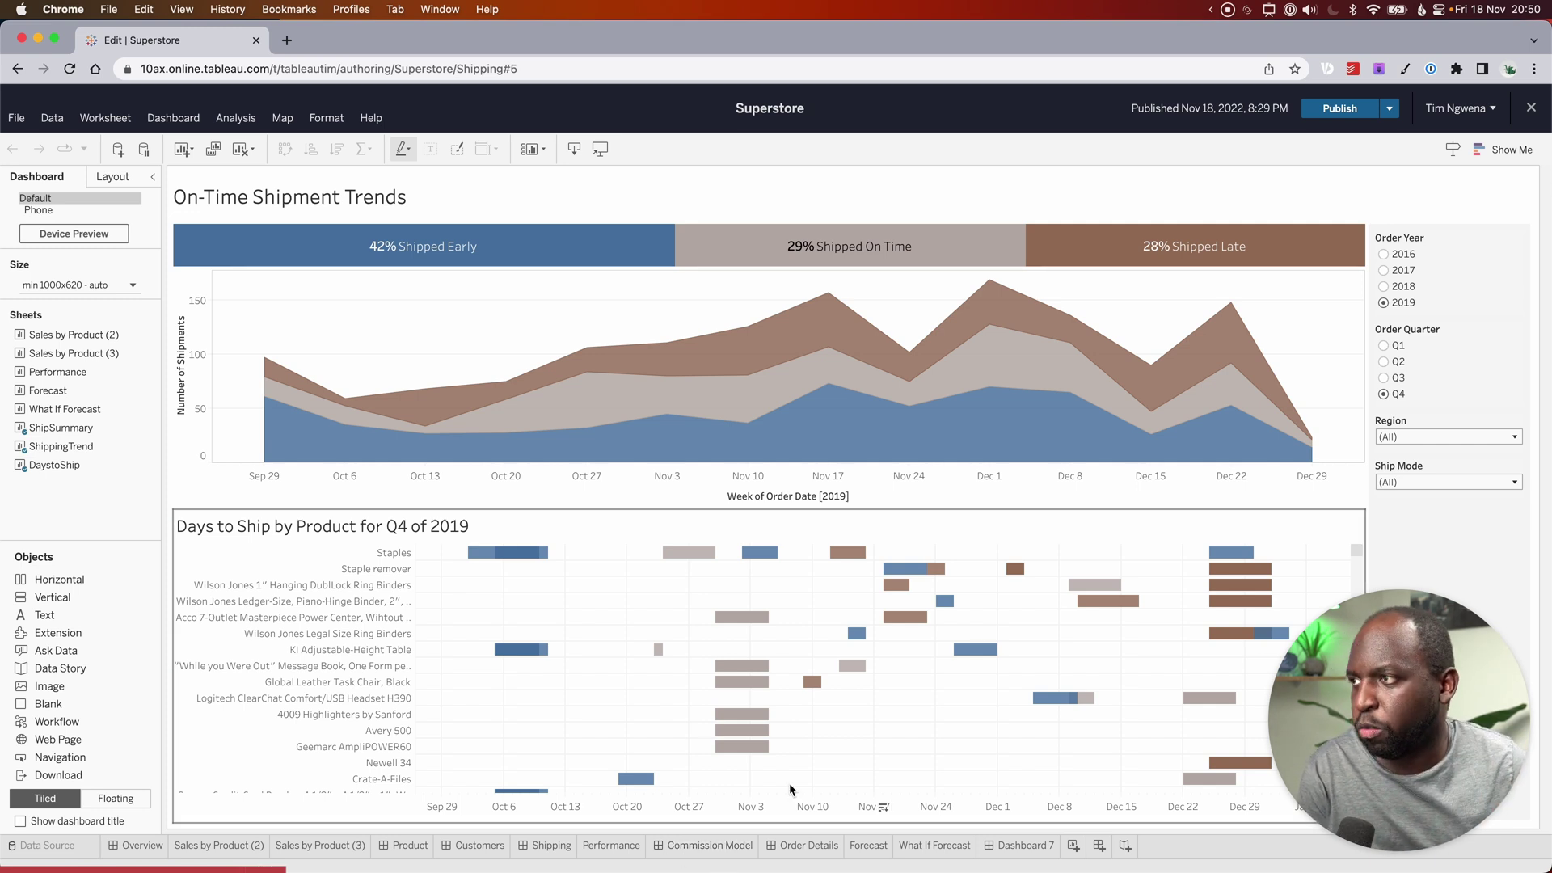
pyautogui.moveTo(245, 209); pyautogui.dragTo(187, 214)
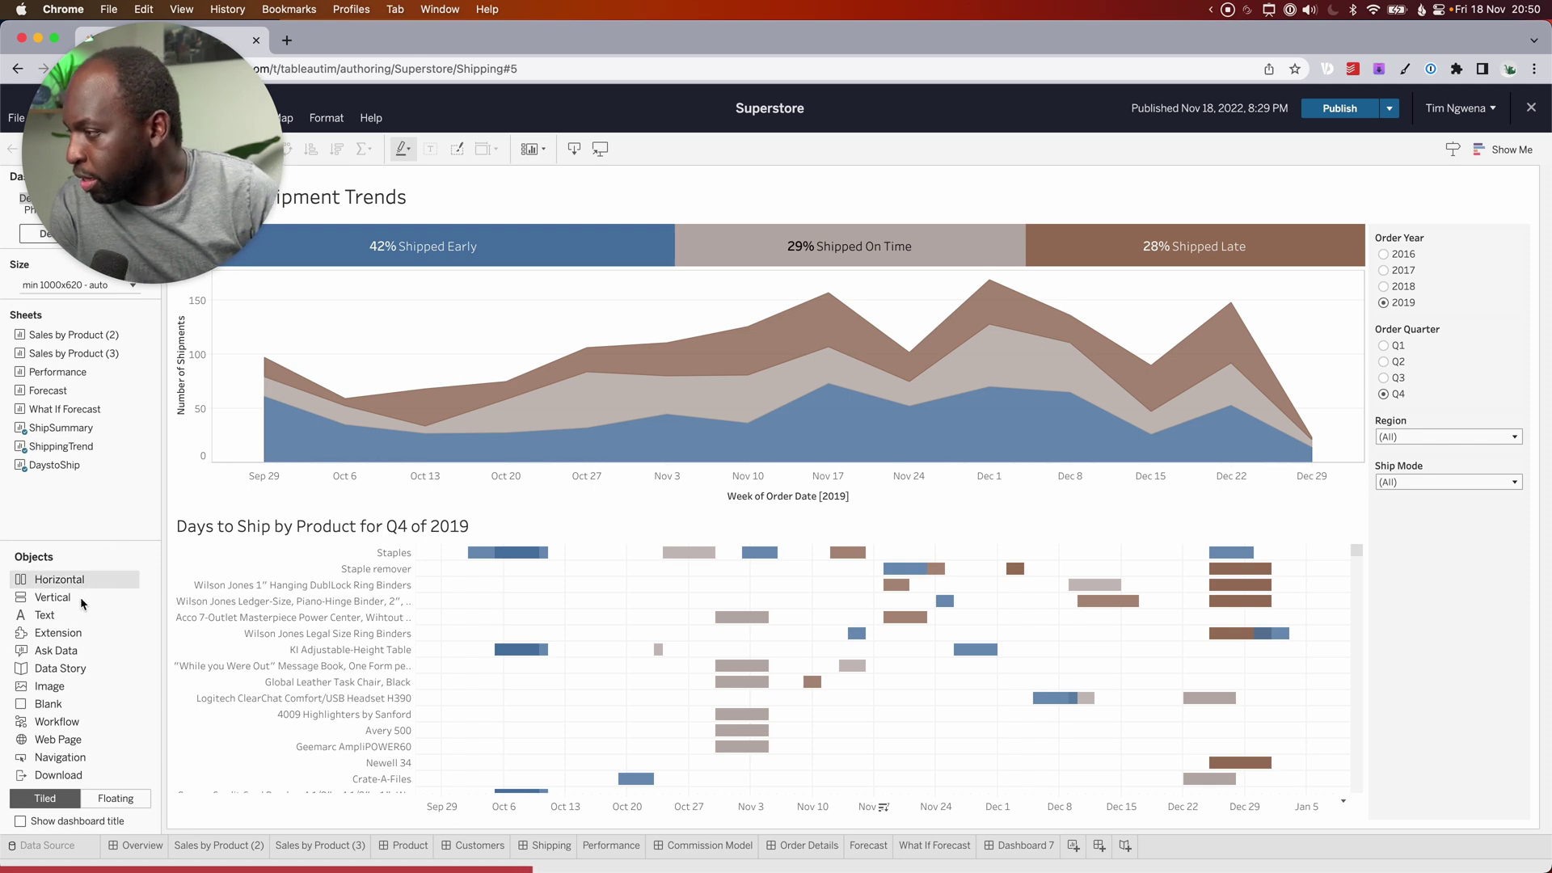
# - Drop an Extension object onto the Shipping dashboard and view the Add Filters Extension details
pyautogui.moveTo(50, 632)
pyautogui.mouseDown()
pyautogui.moveTo(215, 627)
pyautogui.moveTo(1386, 464)
pyautogui.moveTo(1420, 508)
pyautogui.mouseUp()
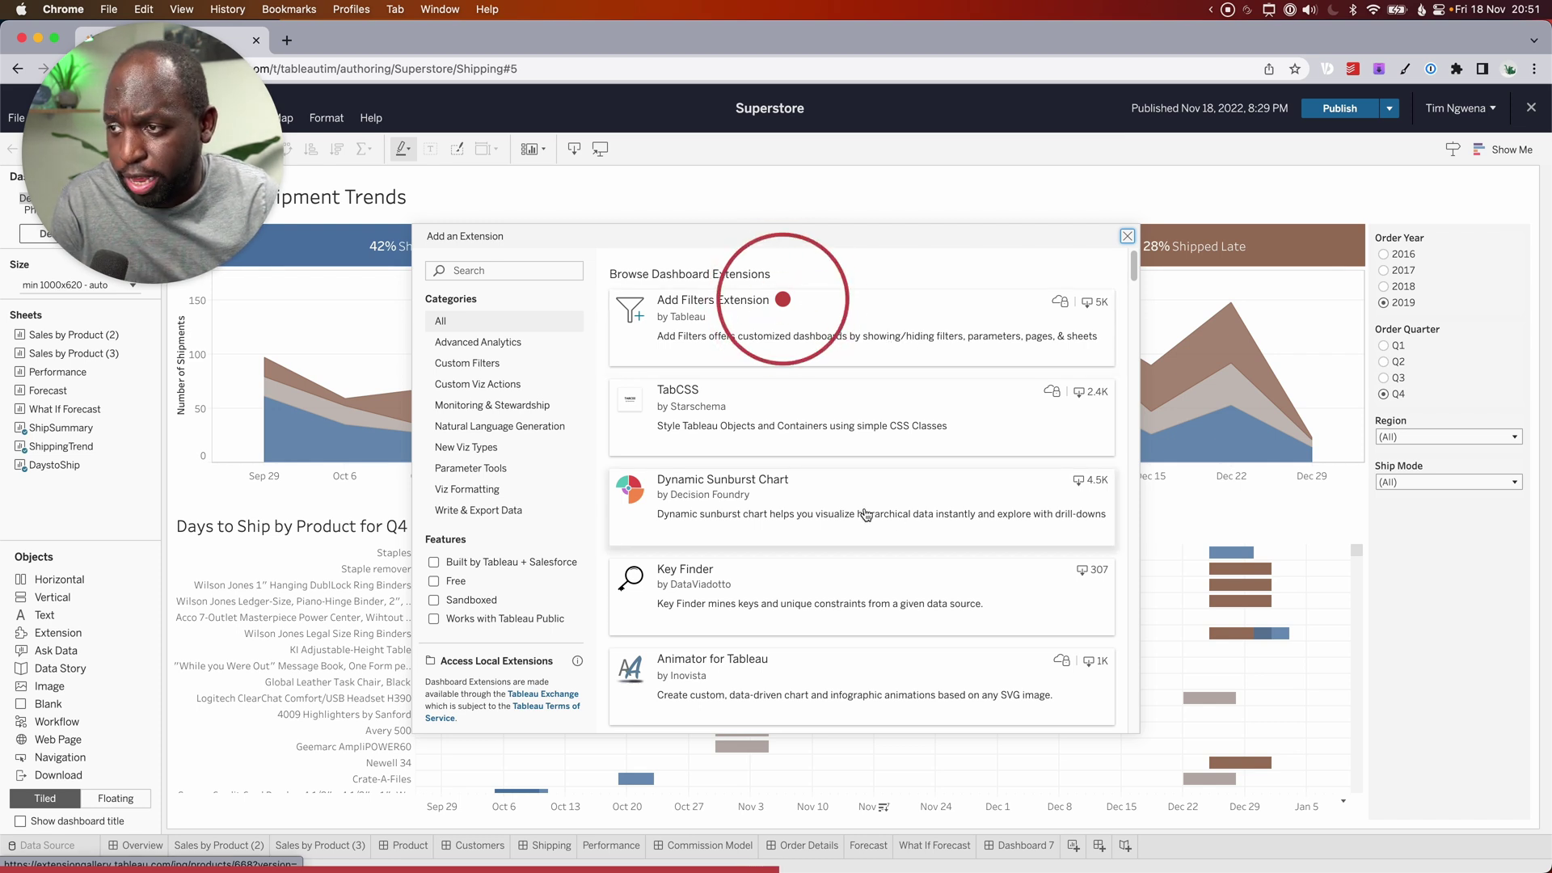
pyautogui.click(776, 327)
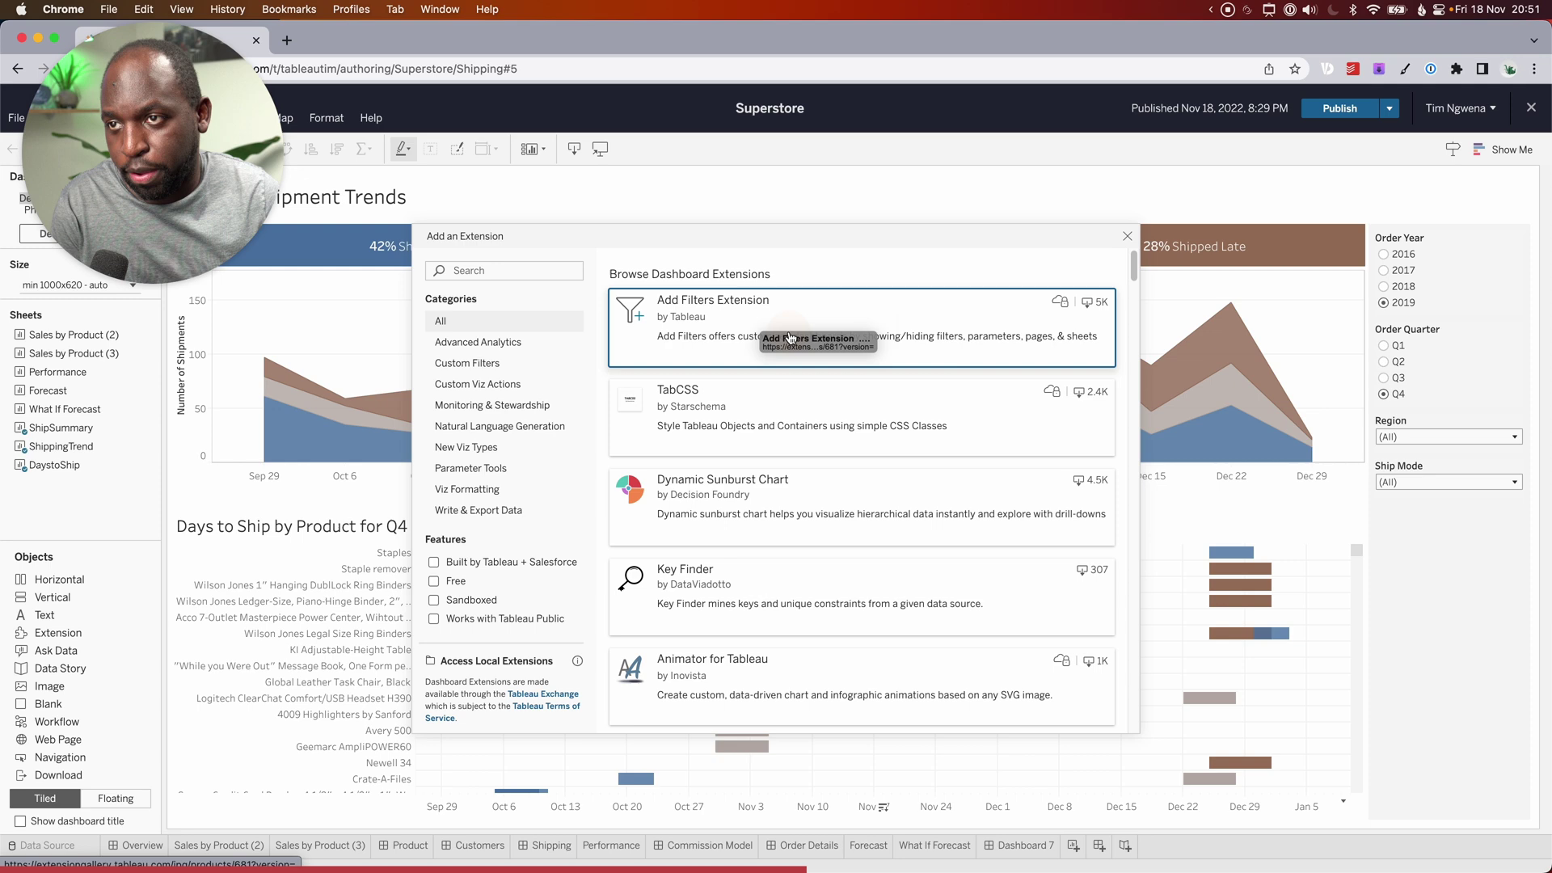
pyautogui.click(791, 338)
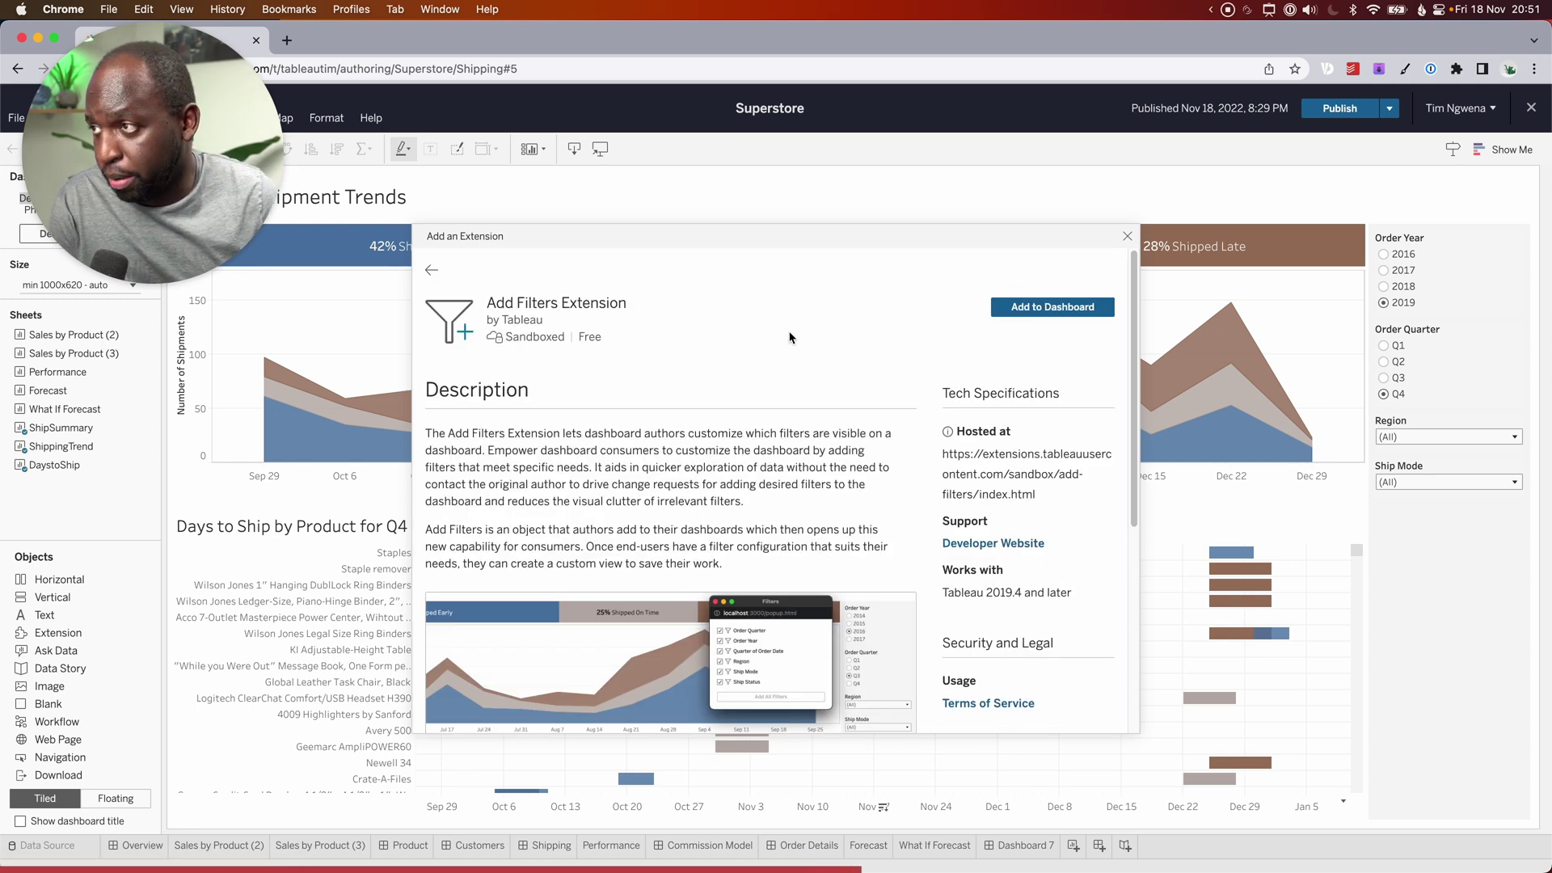
# - Review the Add Filters Extension description, then add it to the Shipping dashboard
pyautogui.moveTo(1135, 285); pyautogui.dragTo(1135, 281)
pyautogui.moveTo(630, 305); pyautogui.dragTo(488, 301)
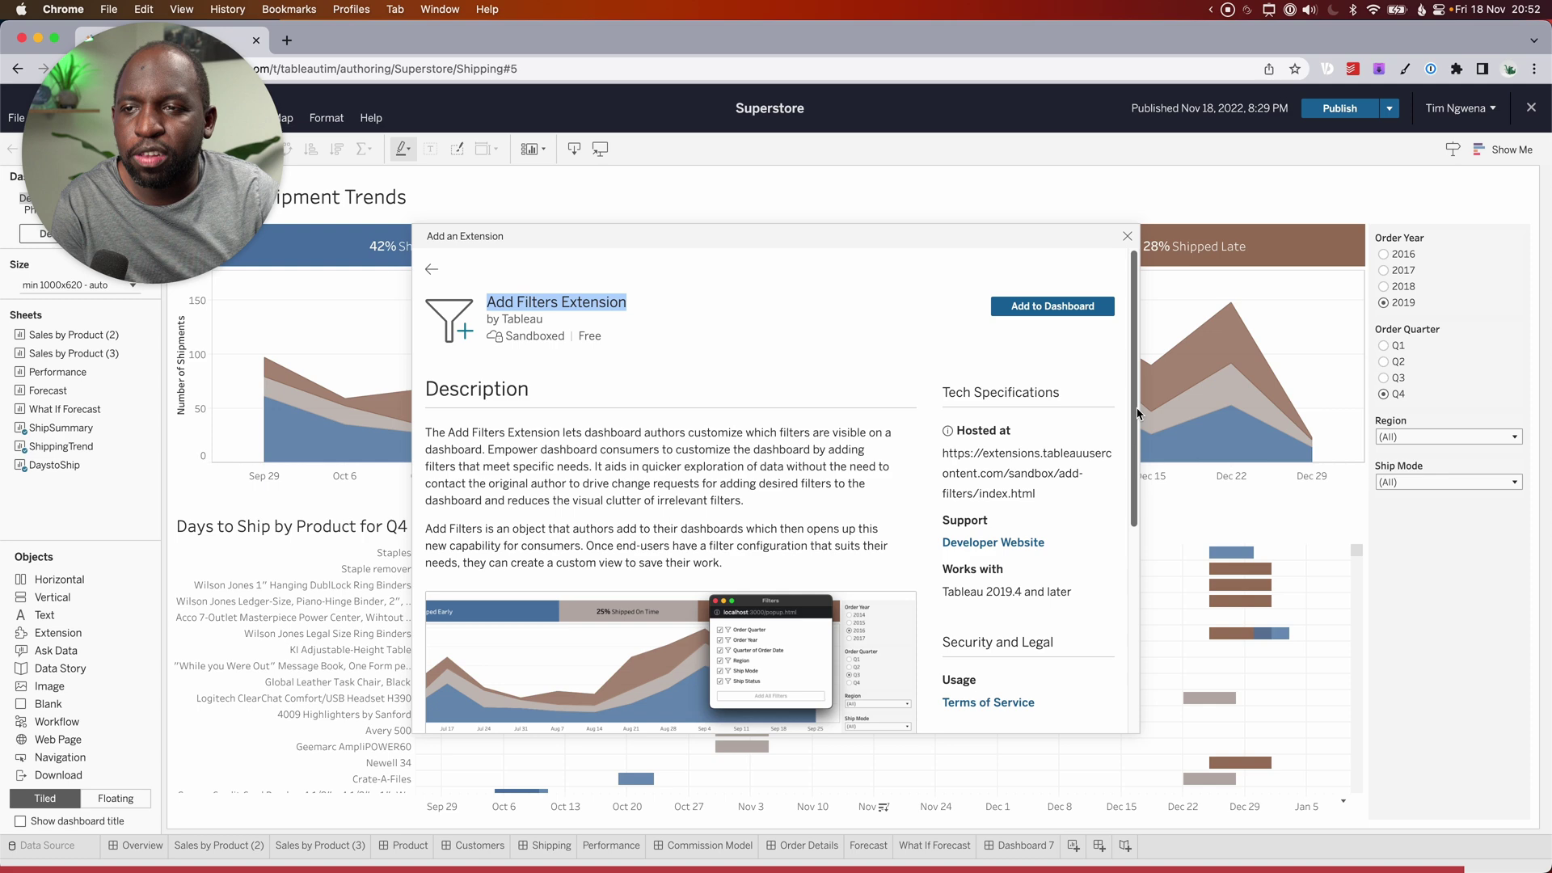
pyautogui.scroll(-8, 1092, 558)
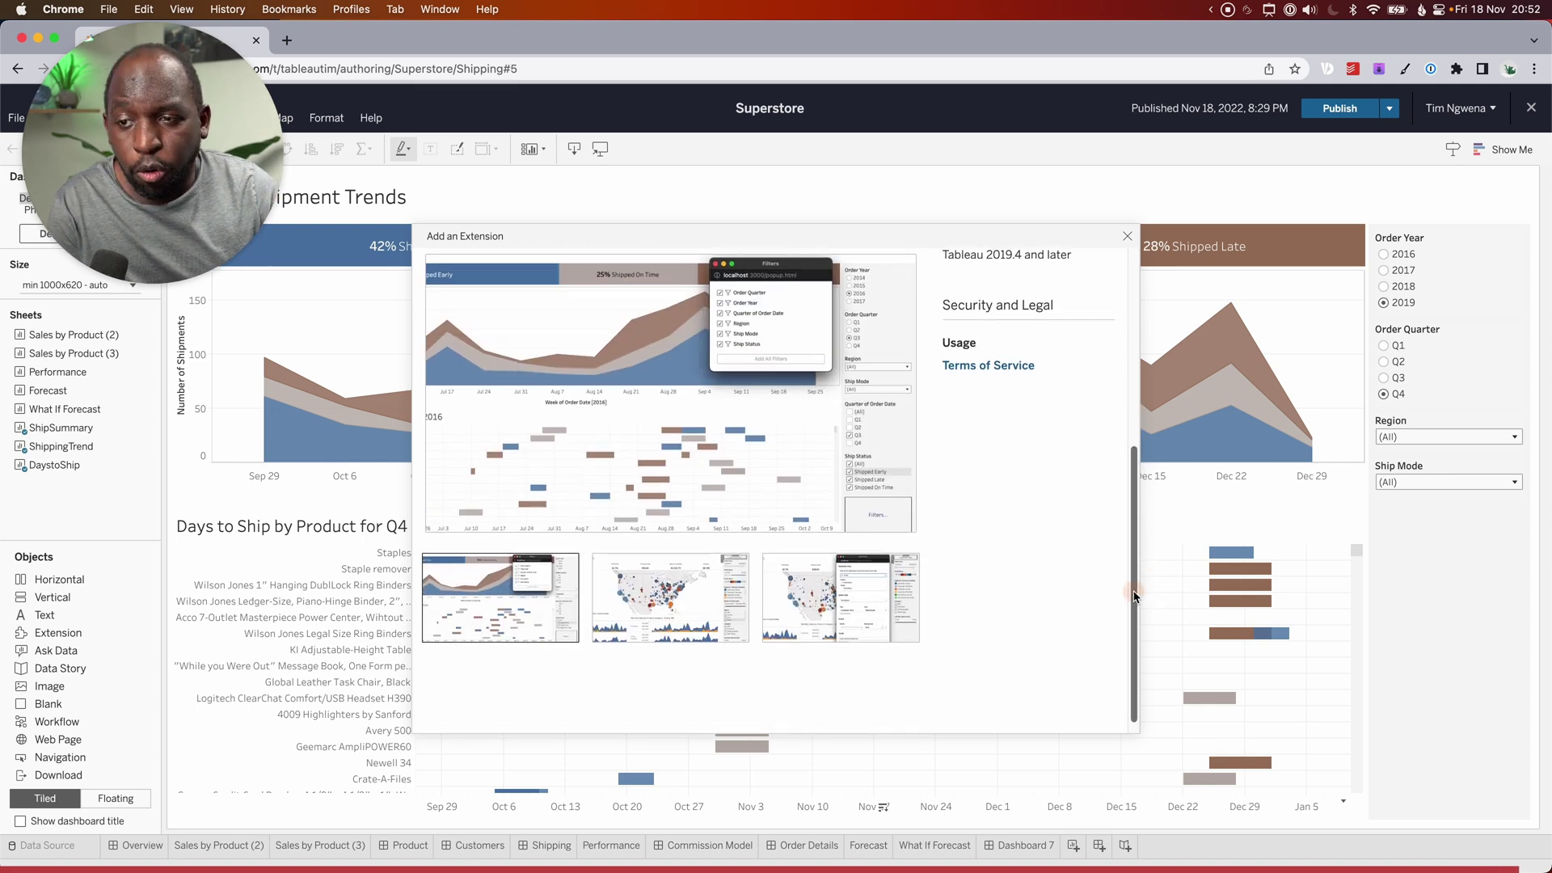
pyautogui.moveTo(1132, 596); pyautogui.dragTo(1129, 436)
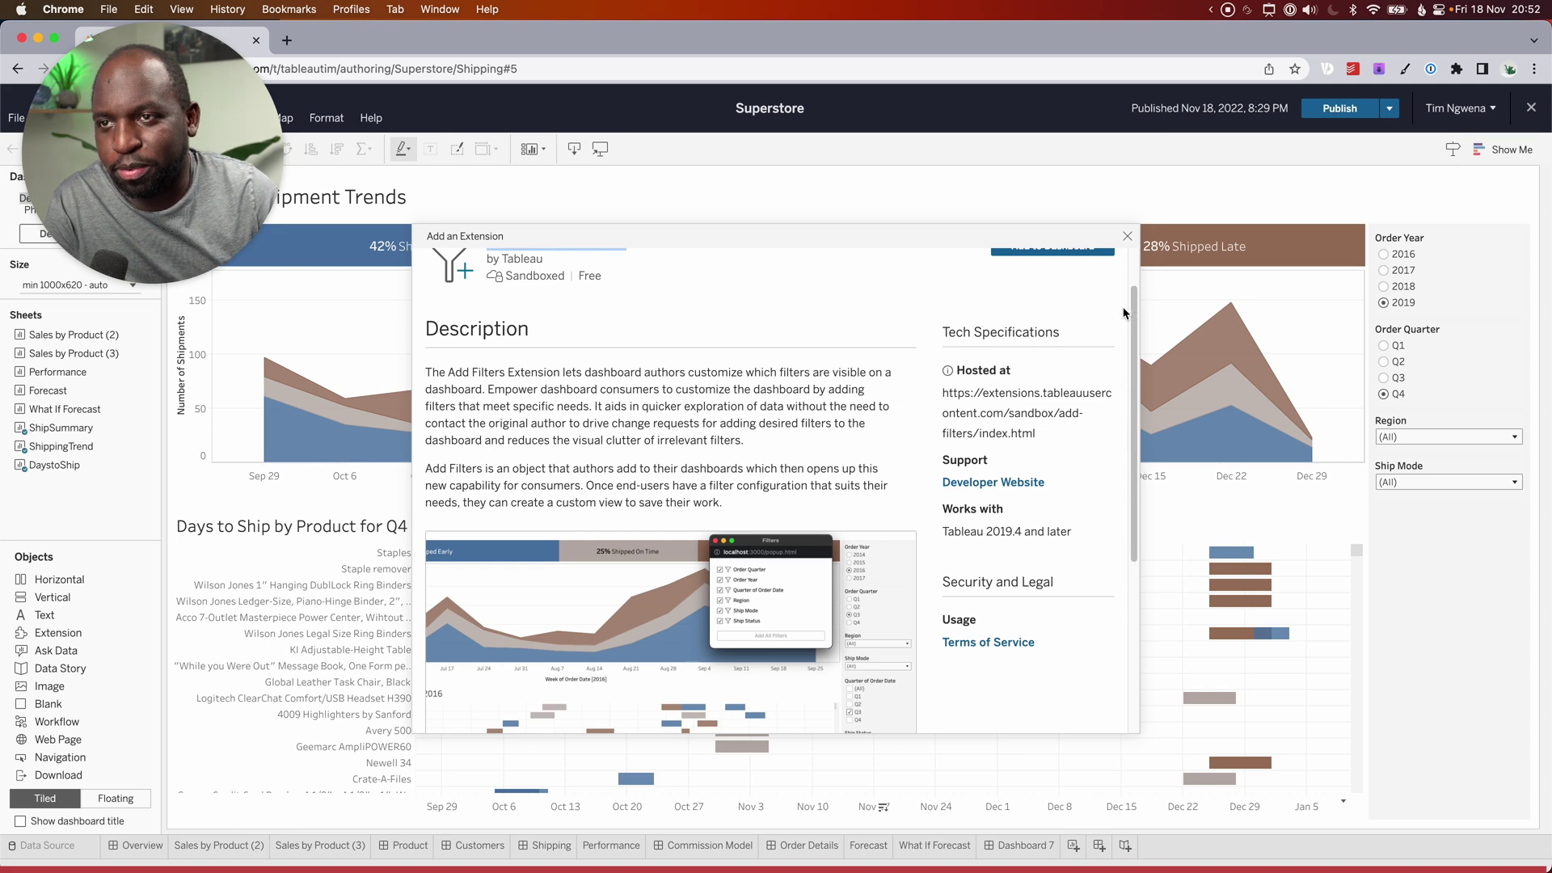
pyautogui.scroll(2, 1123, 316)
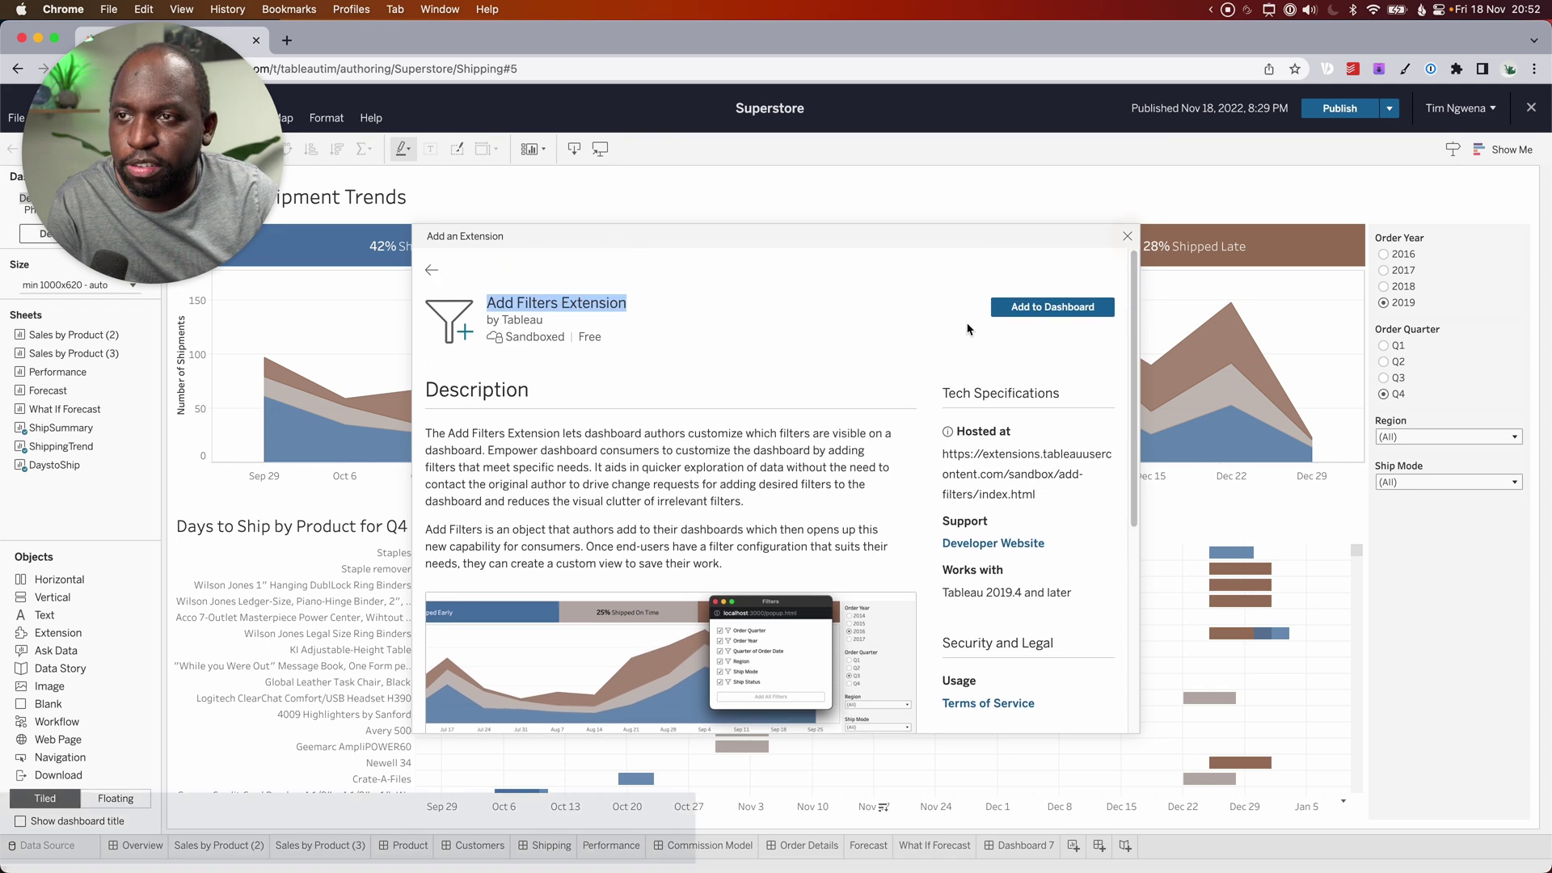
pyautogui.click(1017, 311)
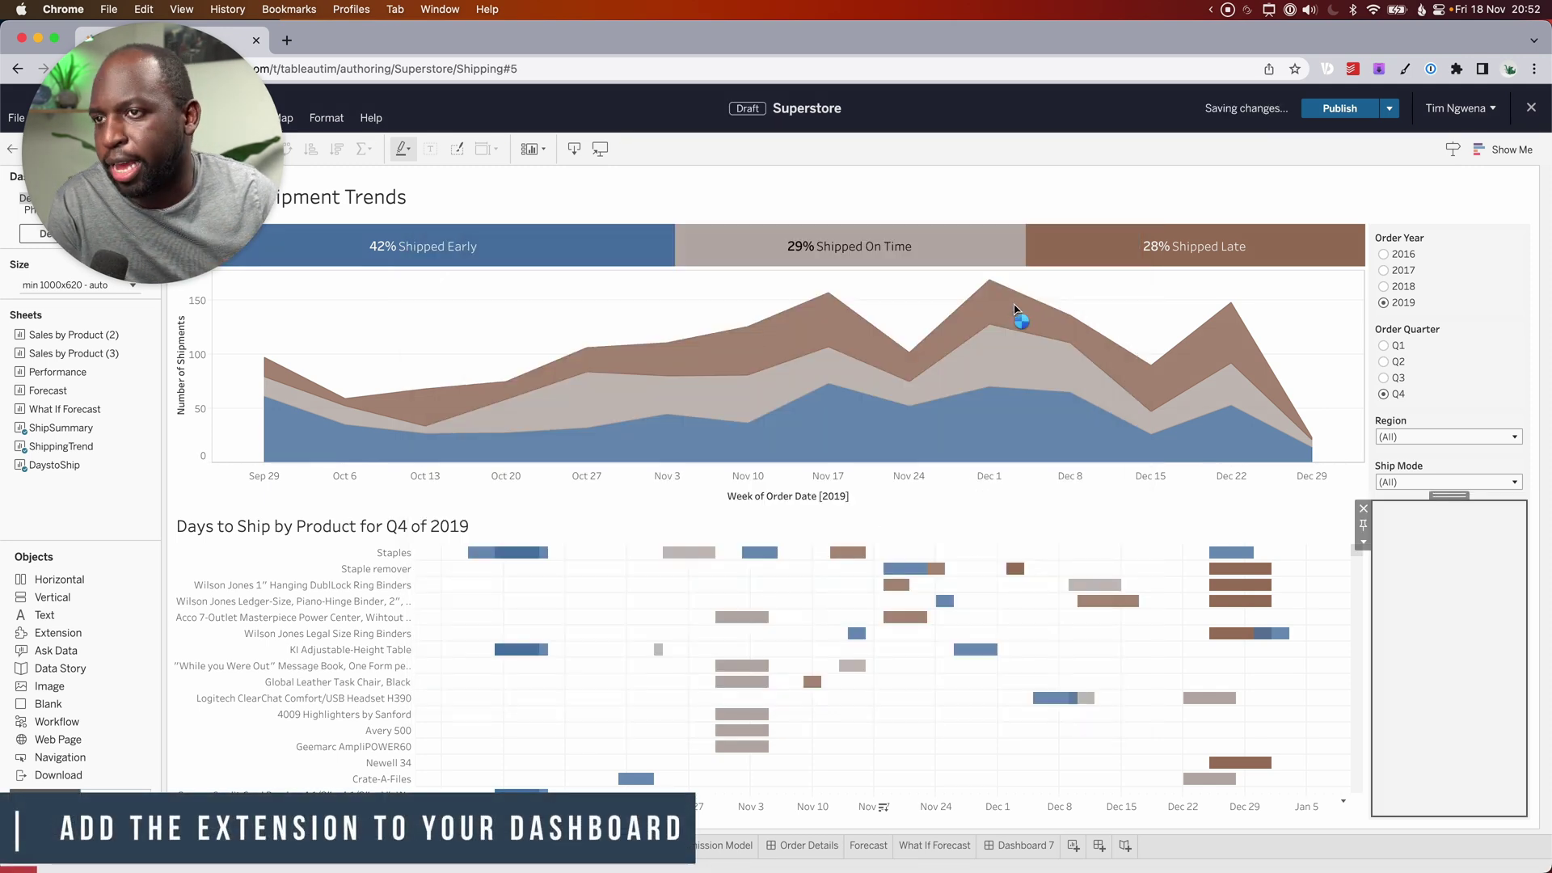
# - Mark the new Filters extension zone with a red annotation arrow, then clear it
pyautogui.press('super+shift+a')
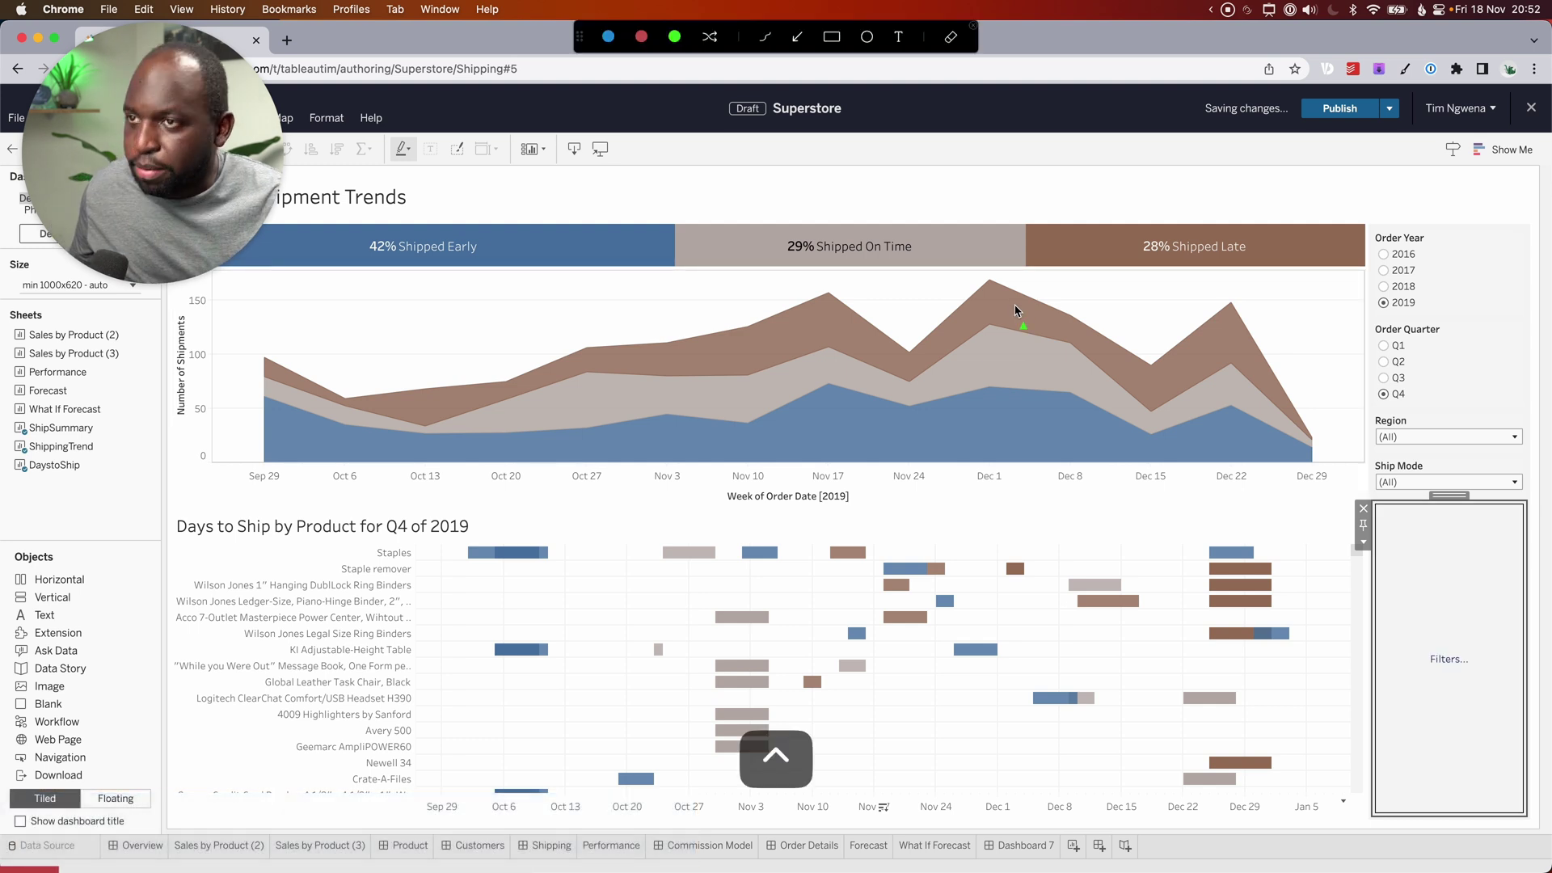
pyautogui.moveTo(1205, 380)
pyautogui.mouseDown()
pyautogui.moveTo(1346, 570)
pyautogui.moveTo(1410, 624)
pyautogui.mouseUp()
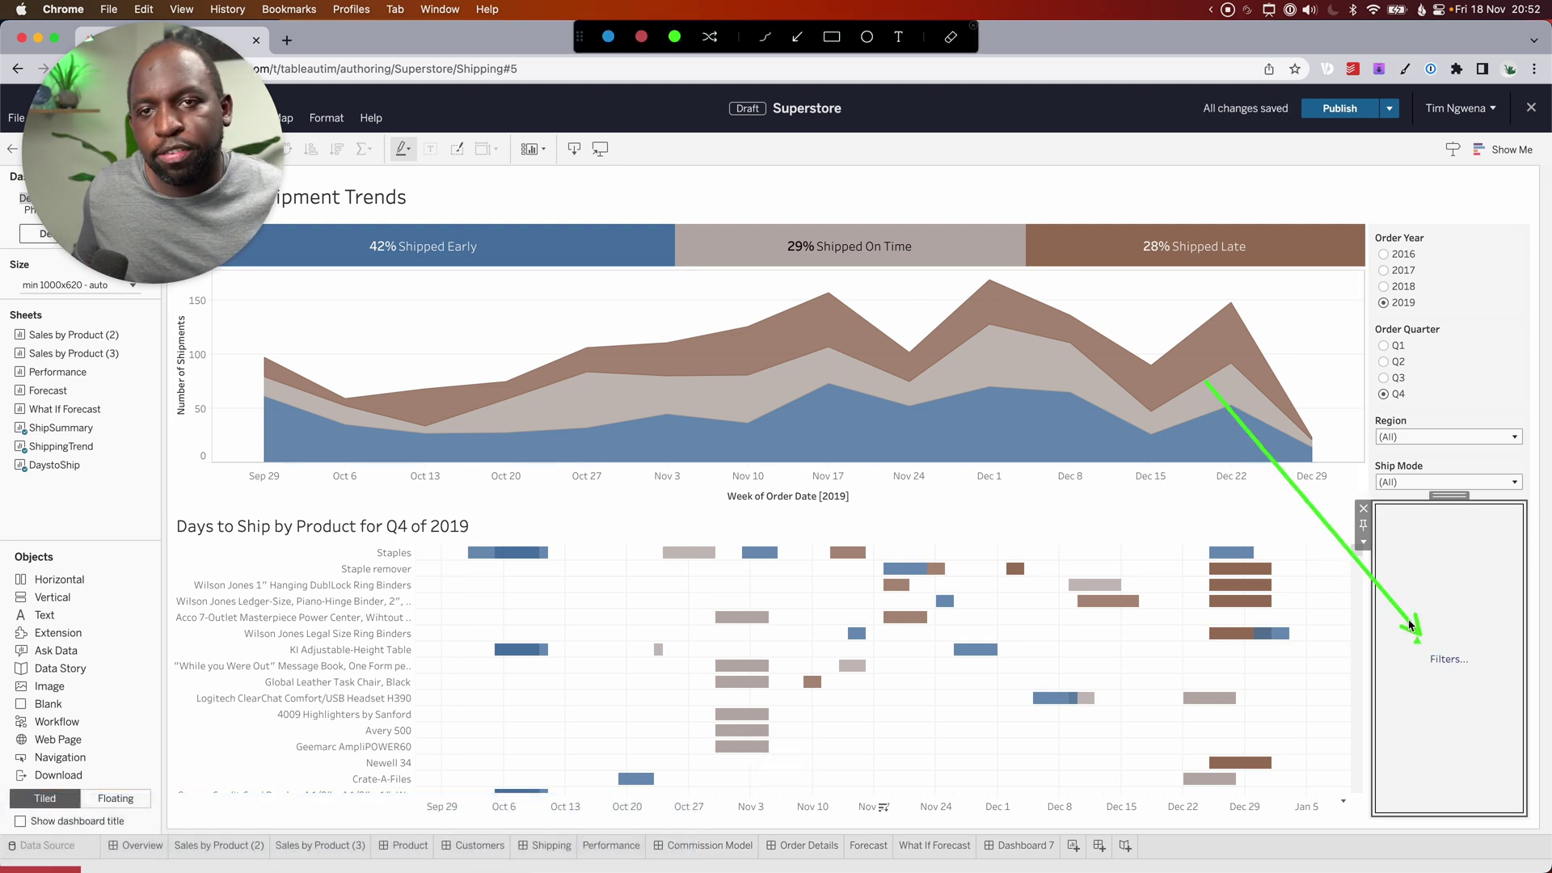
pyautogui.click(641, 36)
pyautogui.moveTo(1196, 451); pyautogui.dragTo(1413, 614)
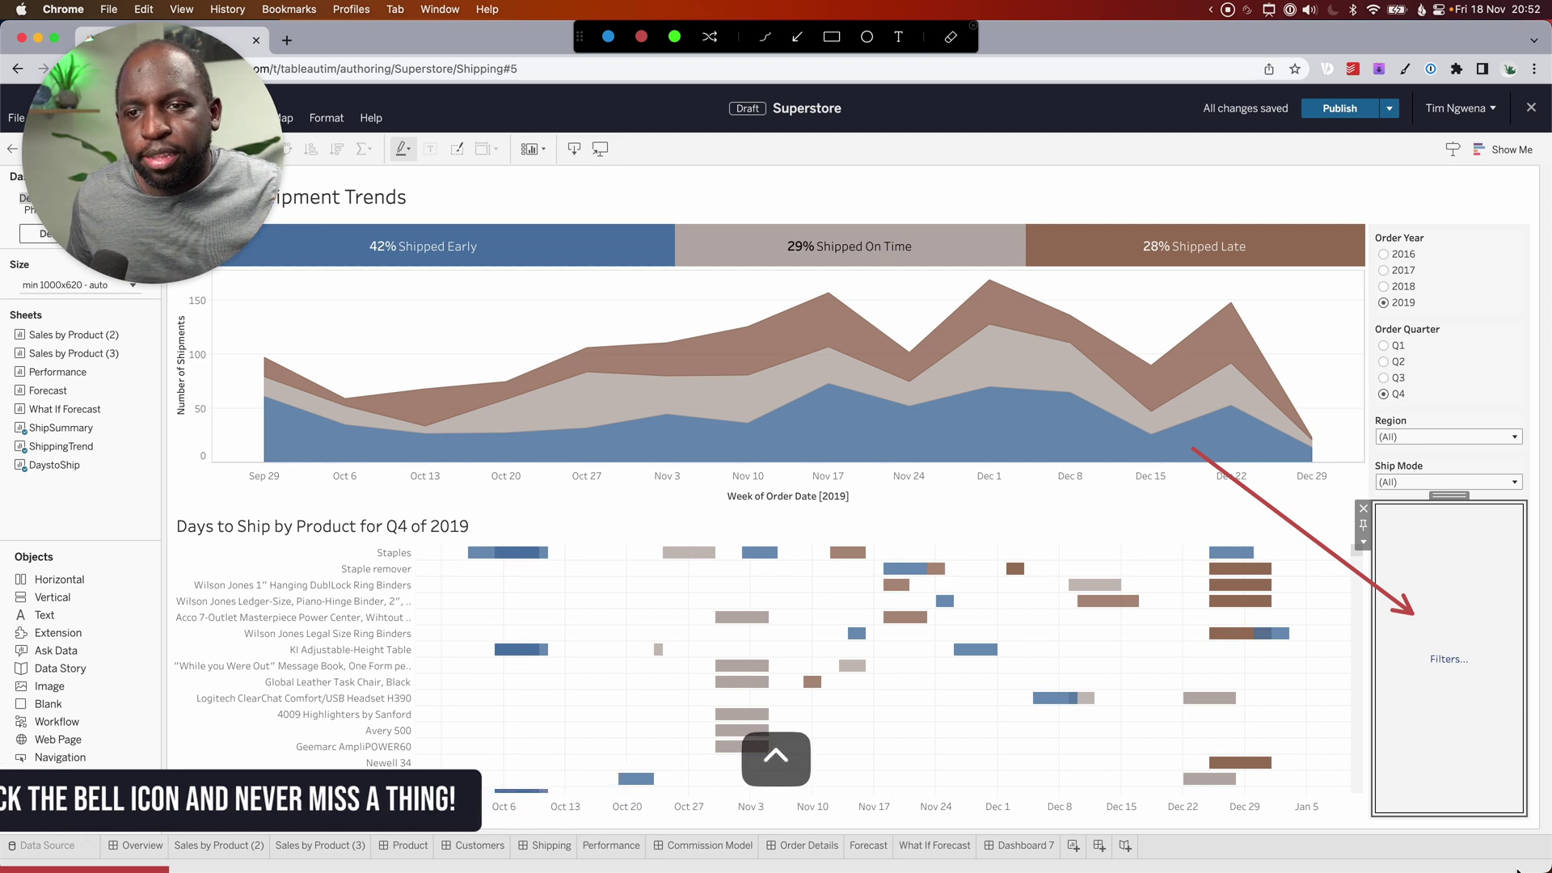
pyautogui.press('Escape')
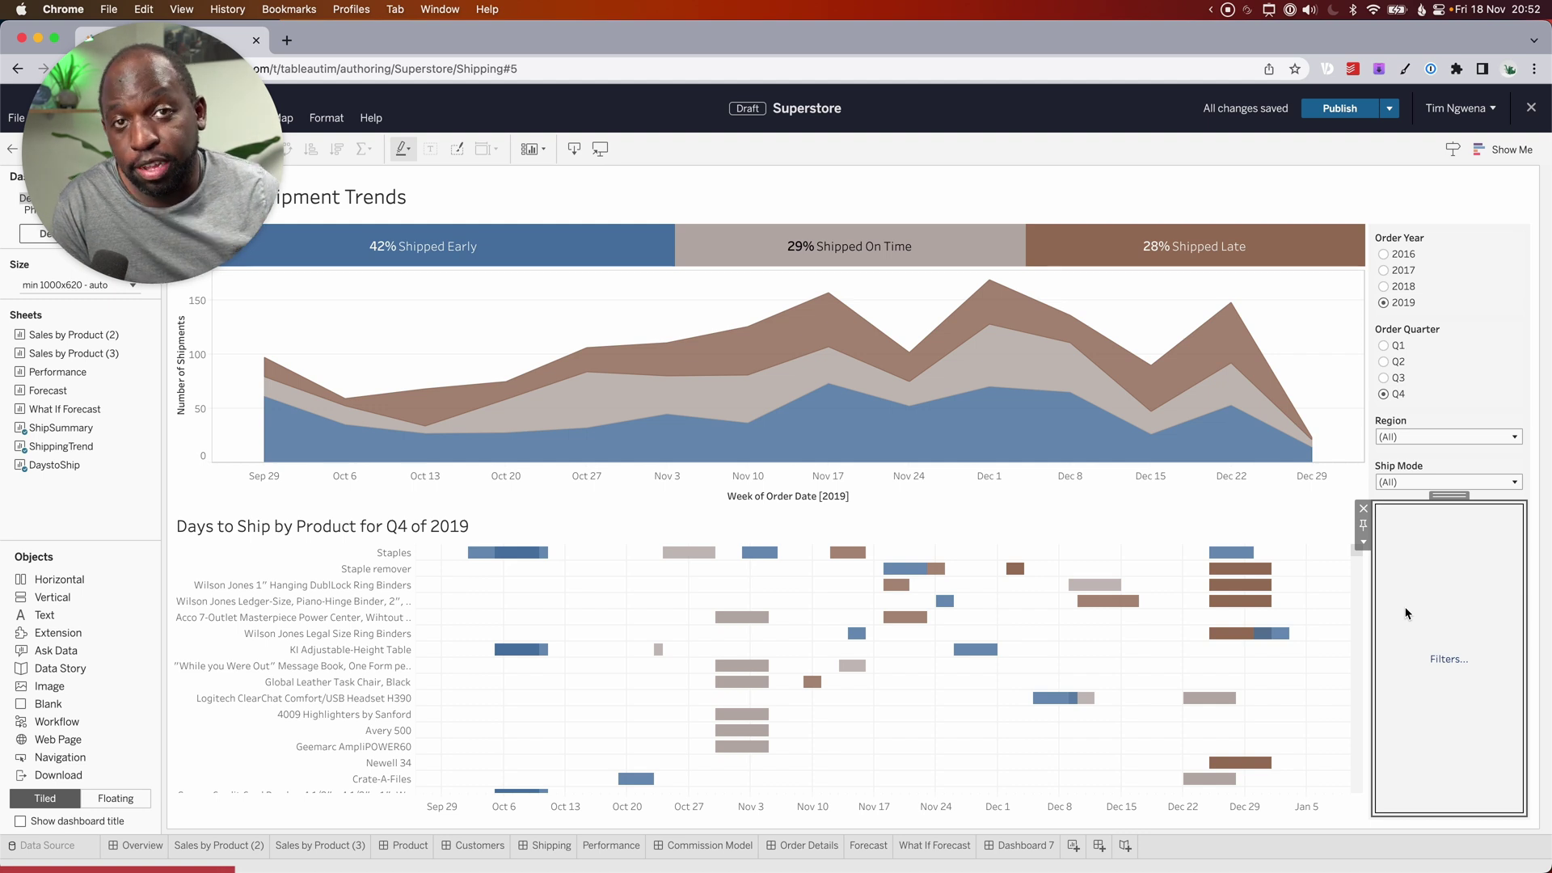
# - Choose Configure from the Filters zone's menu to open the Add Filters dialog
pyautogui.click(1364, 542)
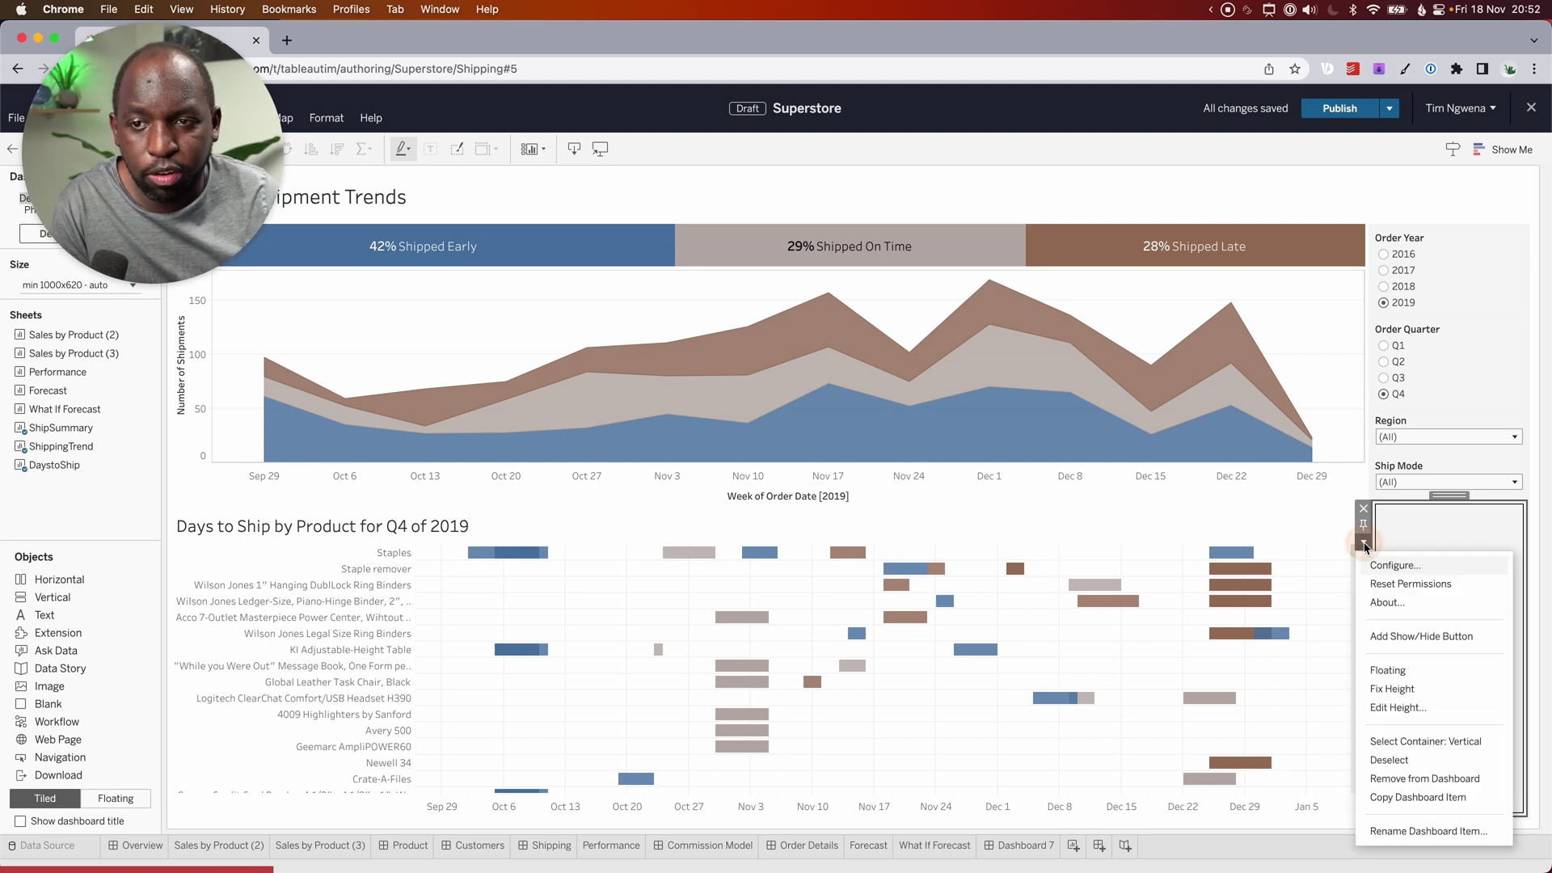
pyautogui.click(1396, 567)
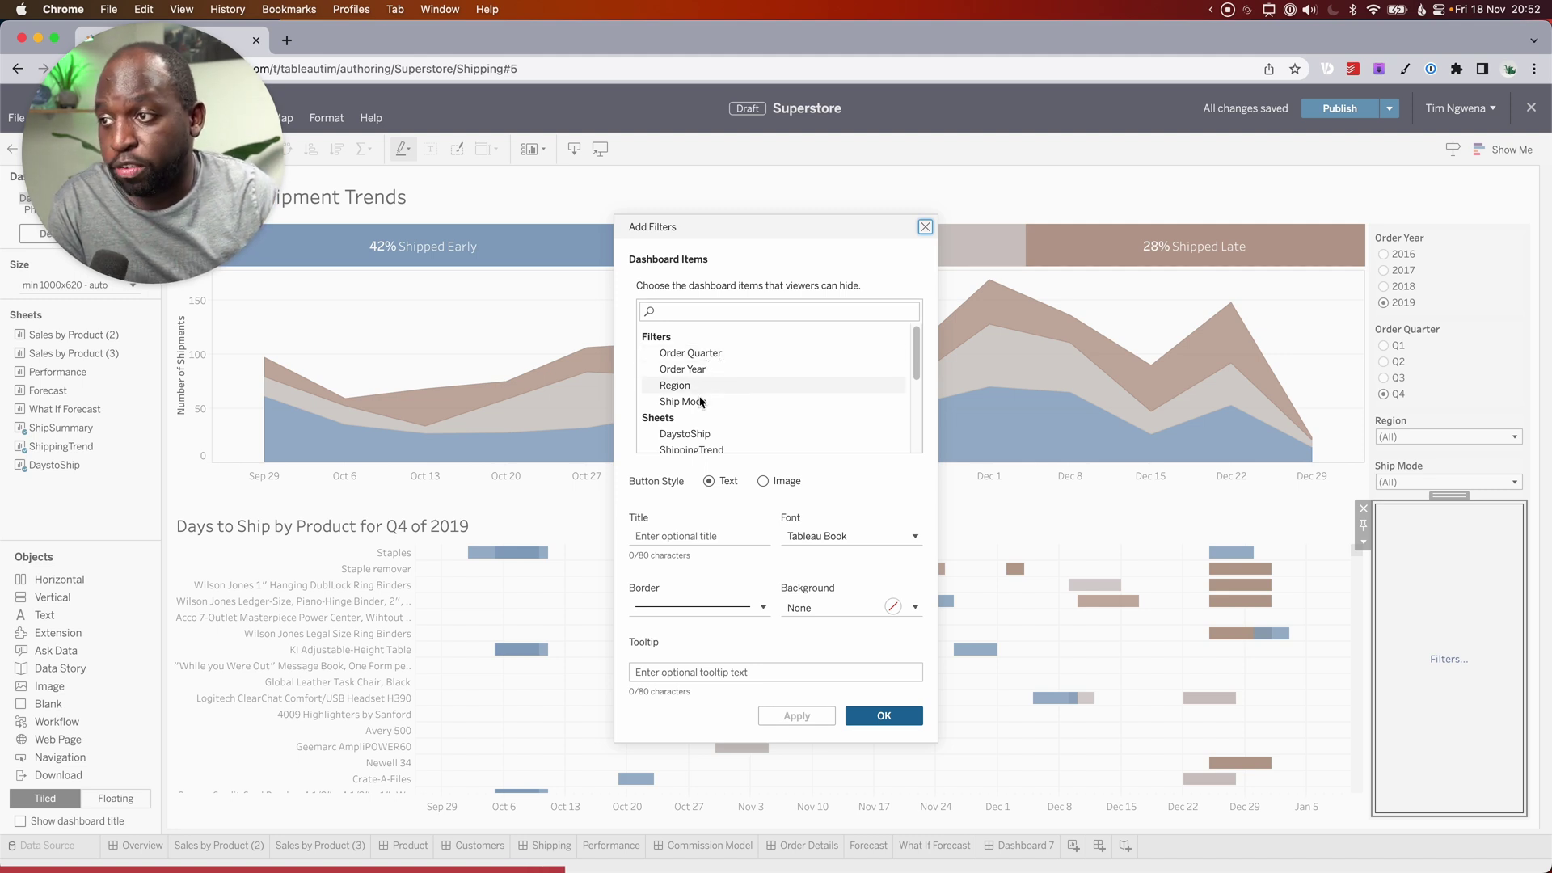
# - Annotate the Order Year, Order Quarter, Region and Ship Mode filters with arrows
pyautogui.press('ctrl')
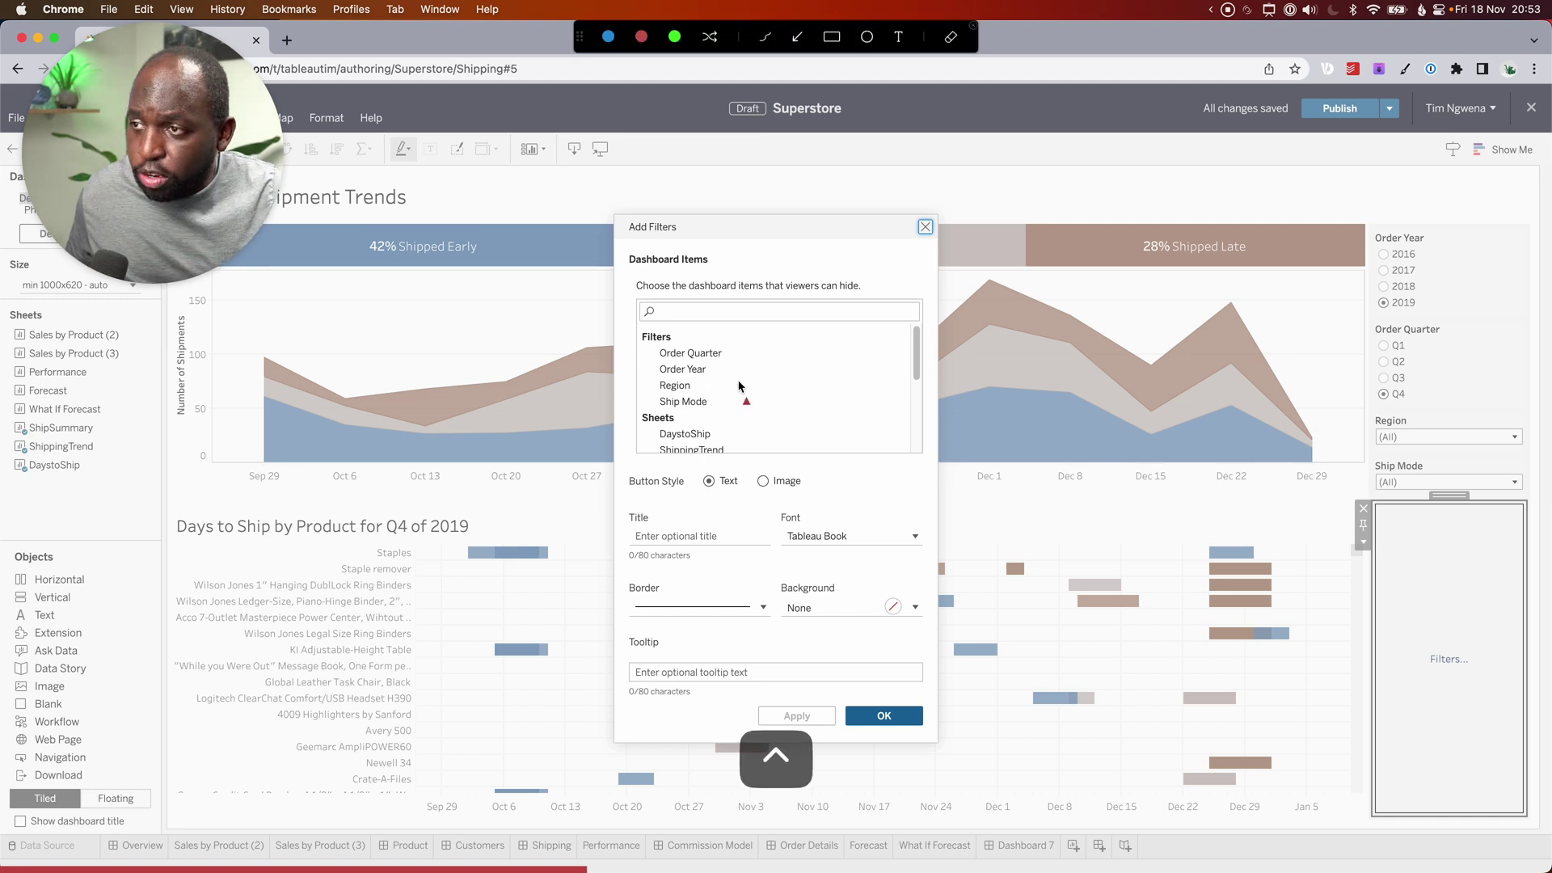
pyautogui.moveTo(739, 382)
pyautogui.mouseDown()
pyautogui.moveTo(1126, 313)
pyautogui.moveTo(1346, 321)
pyautogui.mouseUp()
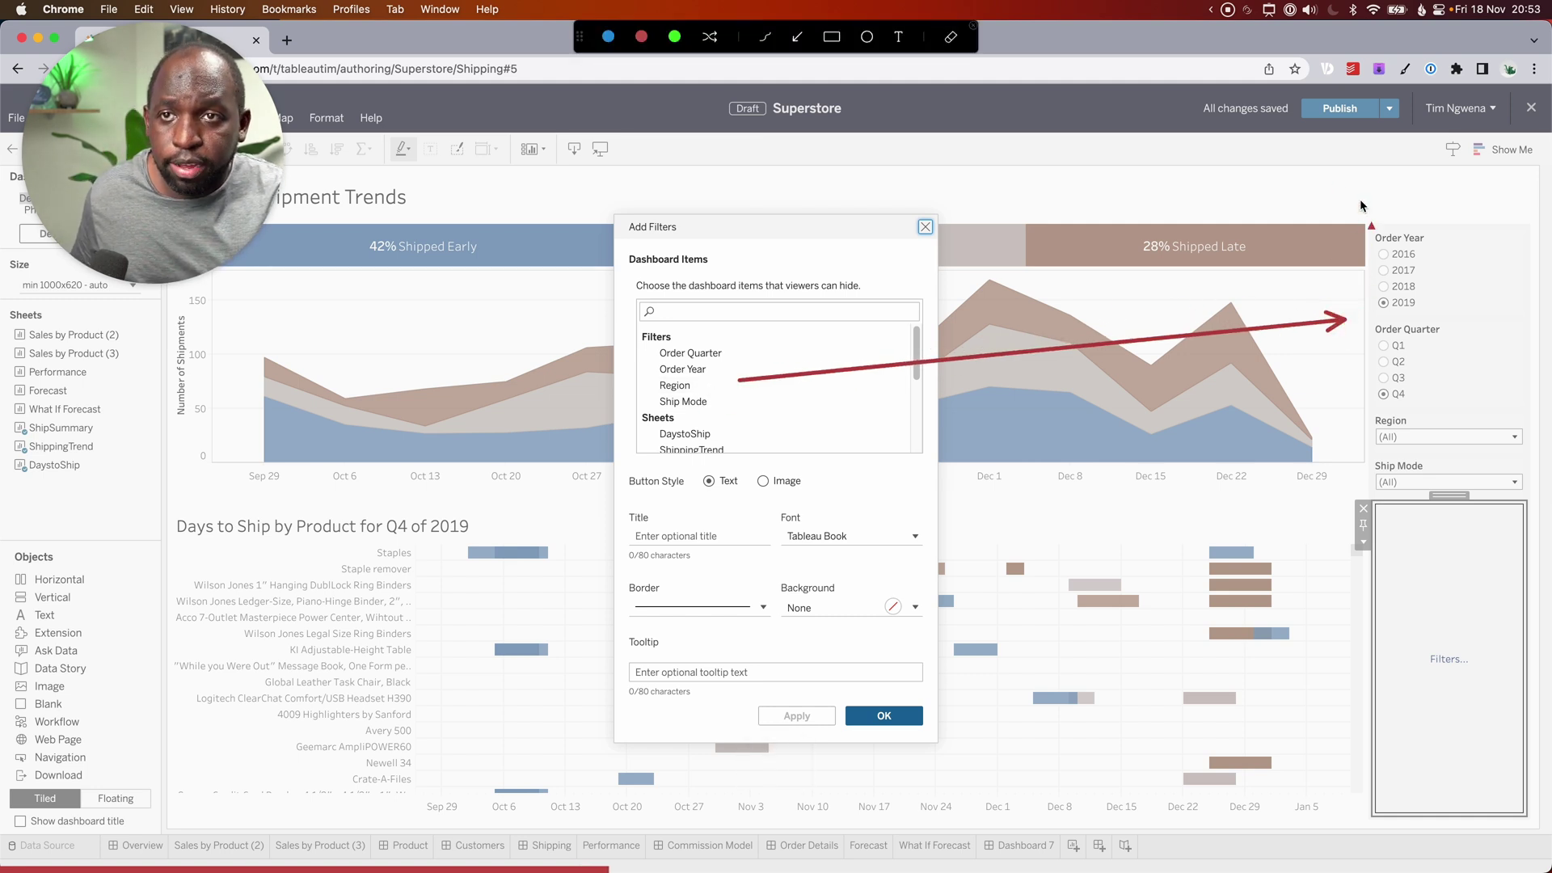
pyautogui.moveTo(1312, 198); pyautogui.dragTo(1358, 229)
pyautogui.moveTo(1285, 270); pyautogui.dragTo(1366, 322)
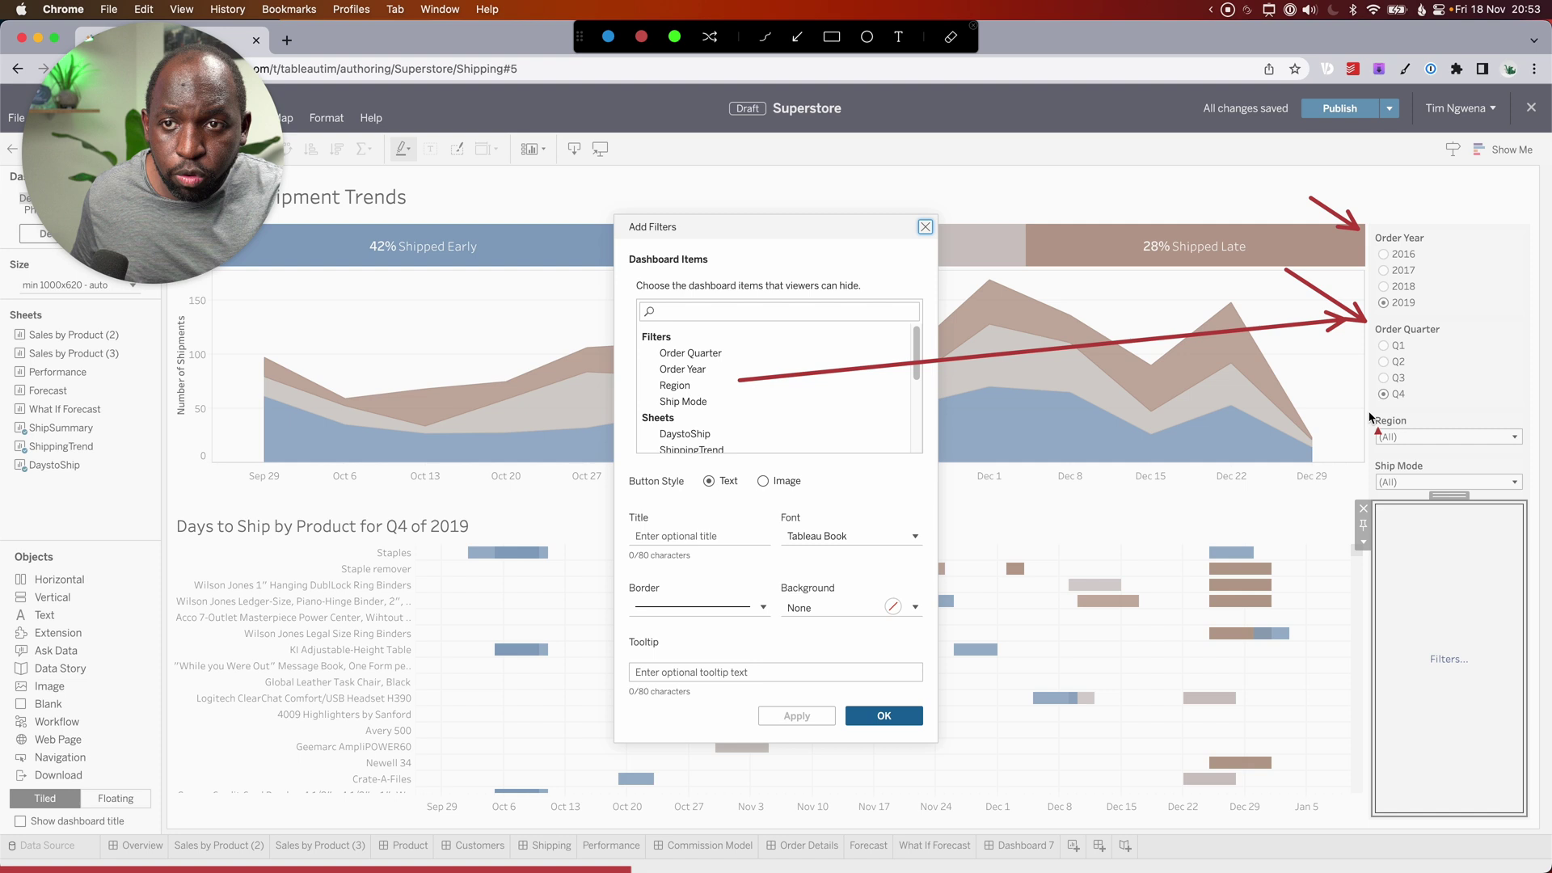
pyautogui.moveTo(1334, 393)
pyautogui.mouseDown()
pyautogui.moveTo(1373, 422)
pyautogui.moveTo(1378, 473)
pyautogui.mouseUp()
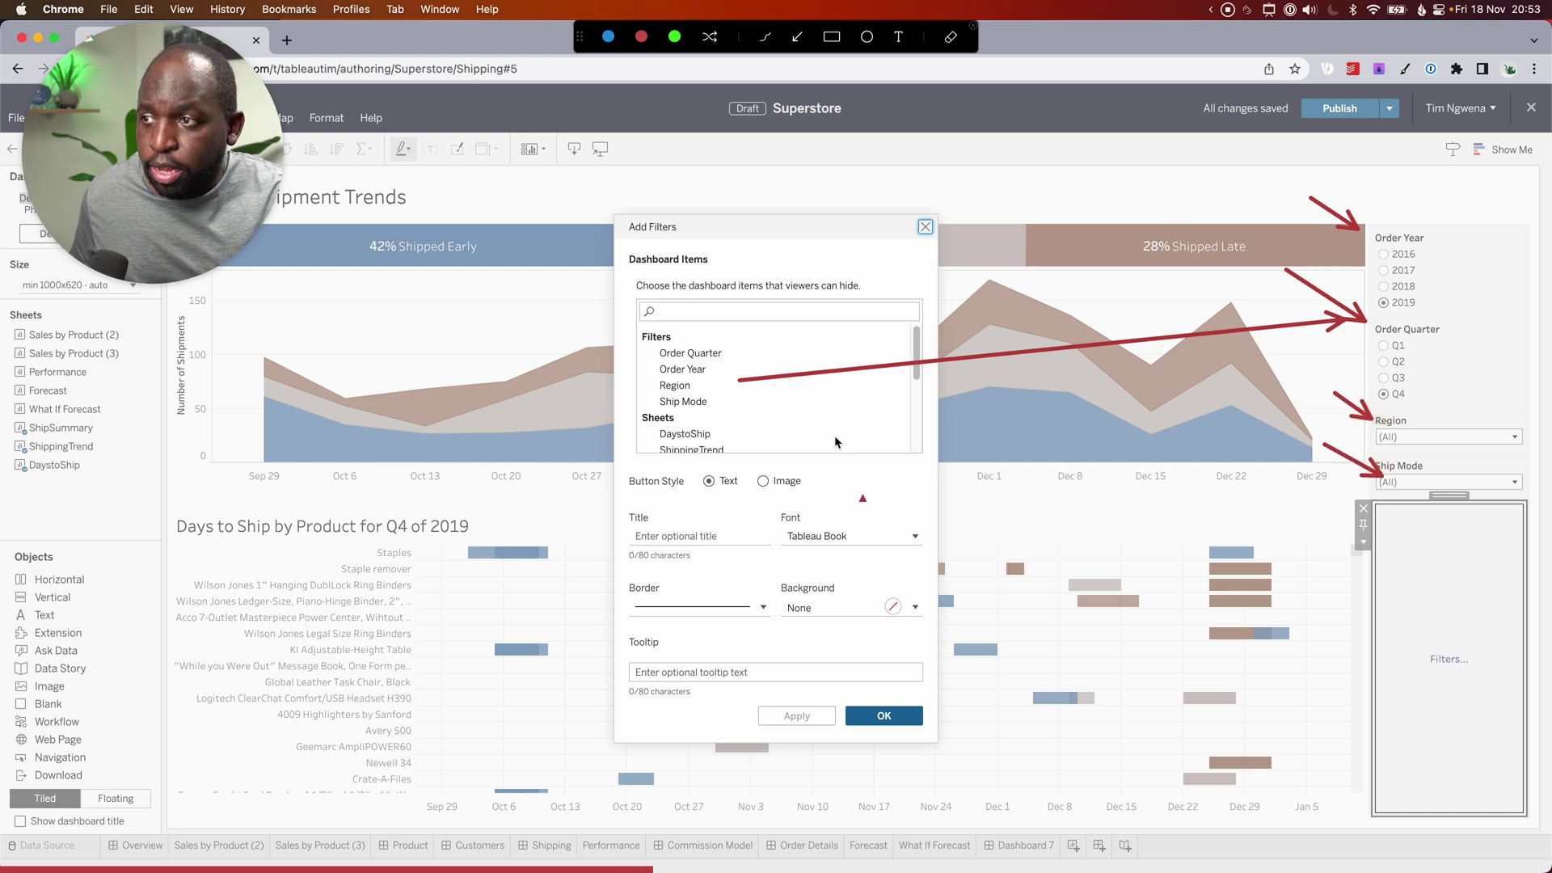
pyautogui.press('ctrl')
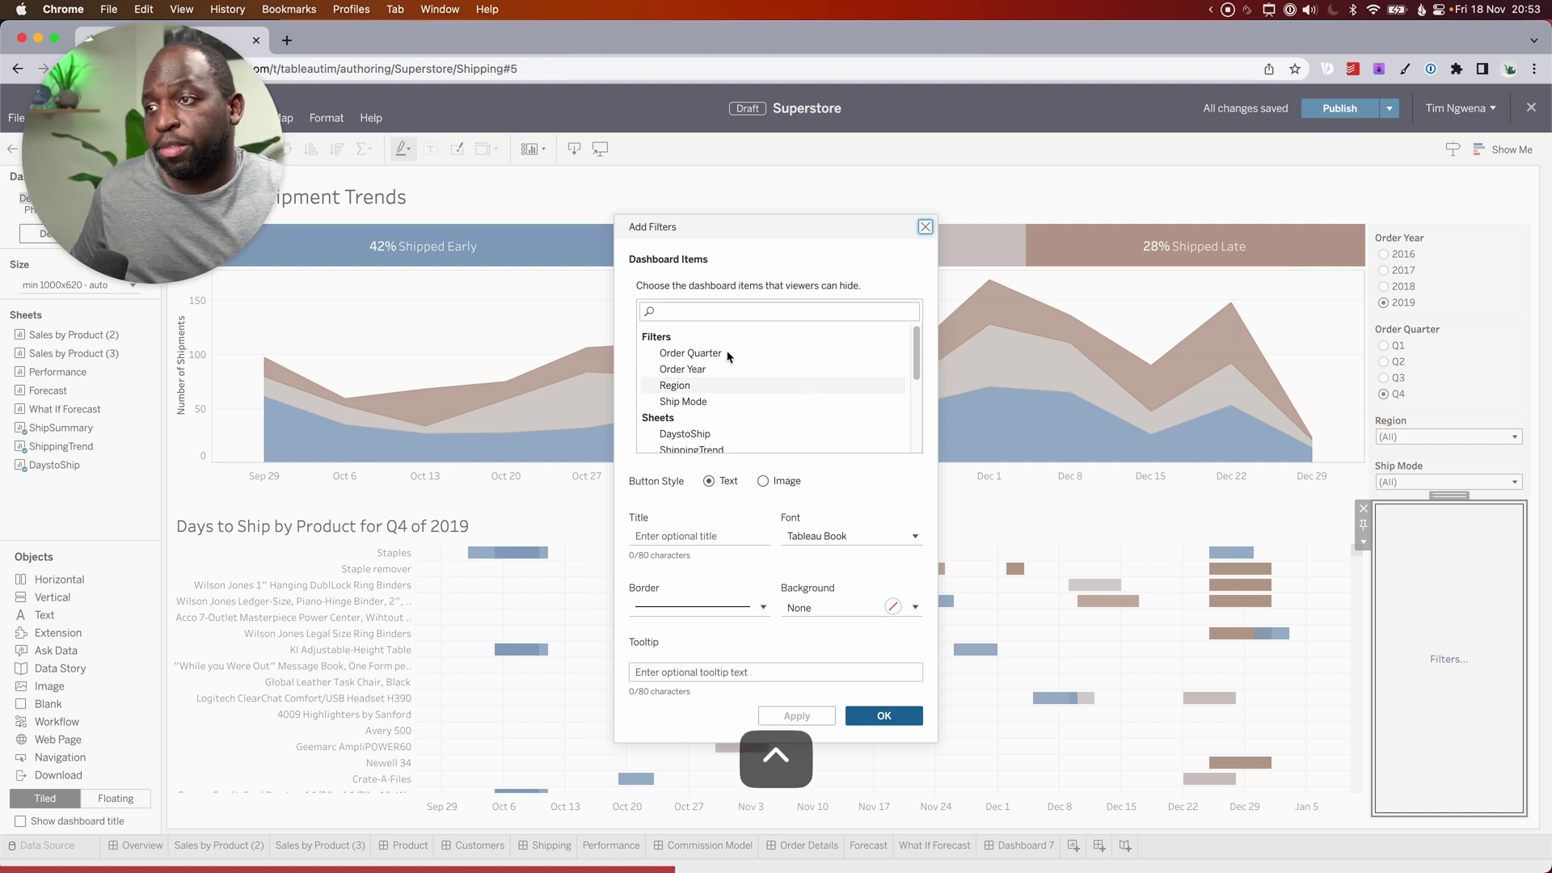
# - Tick Order Quarter, Order Year, Region and Ship Mode under Filters
pyautogui.click(690, 353)
pyautogui.click(687, 368)
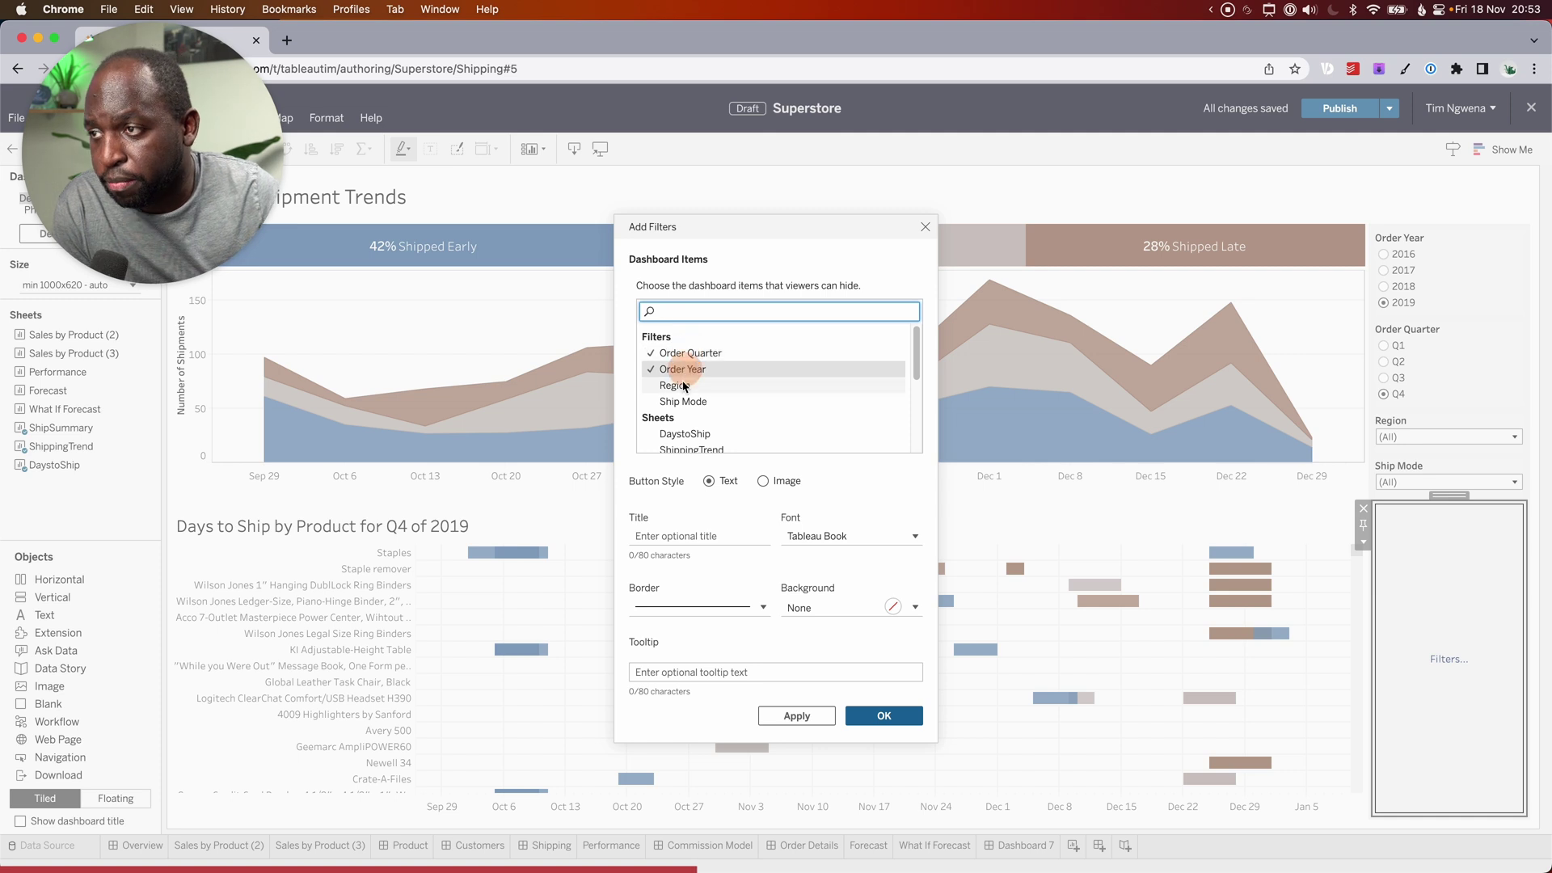
pyautogui.click(684, 386)
pyautogui.click(683, 401)
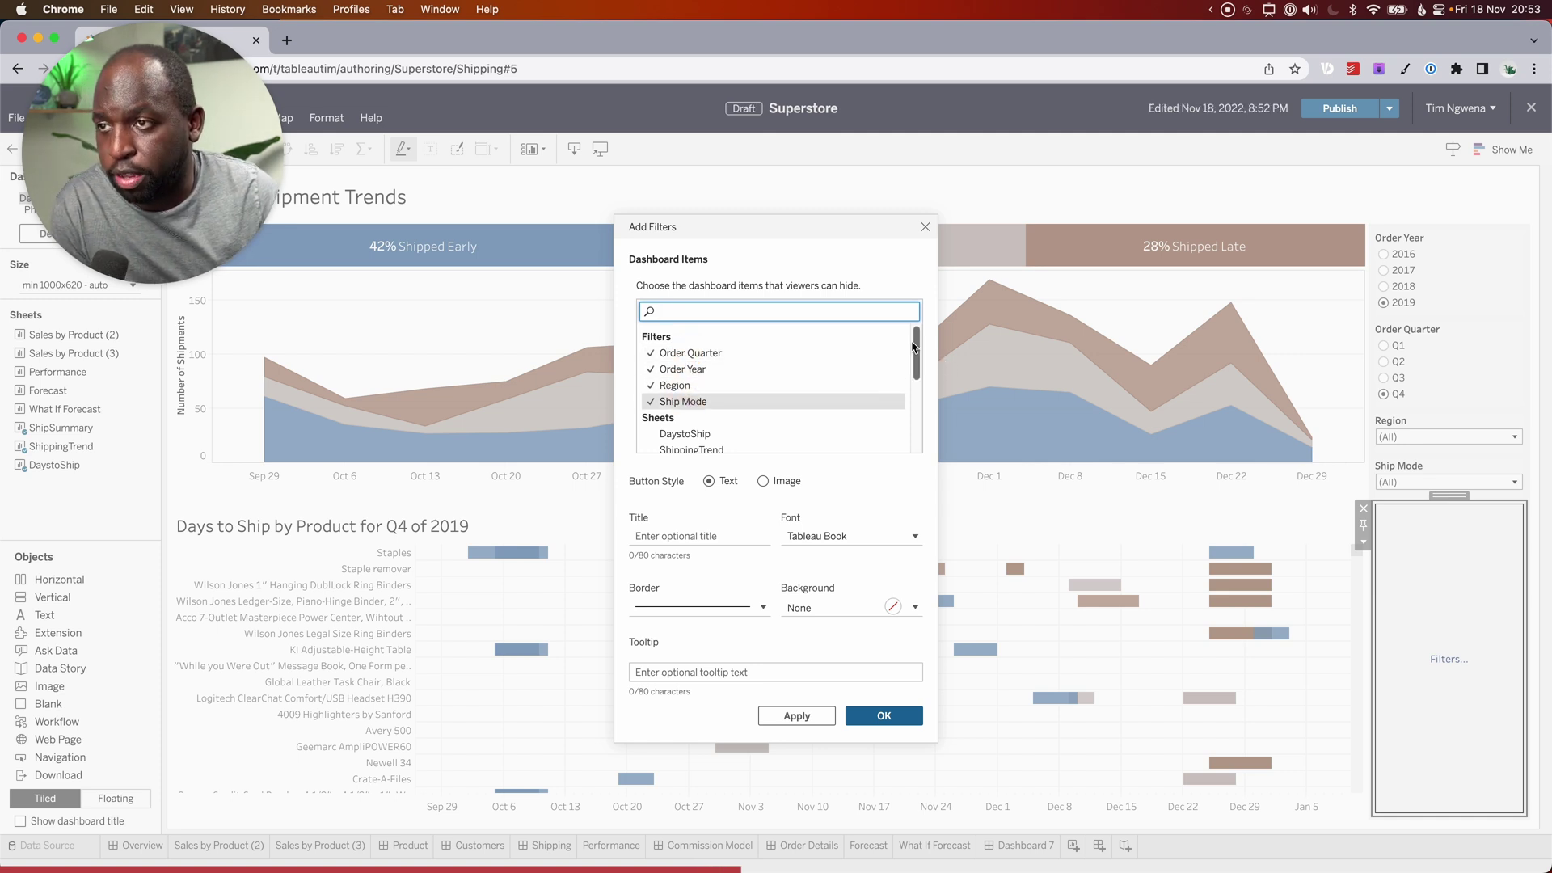
# - Tick the DaystoShip, ShippingTrend and ShipSummary sheets
pyautogui.moveTo(918, 343); pyautogui.dragTo(920, 374)
pyautogui.click(686, 368)
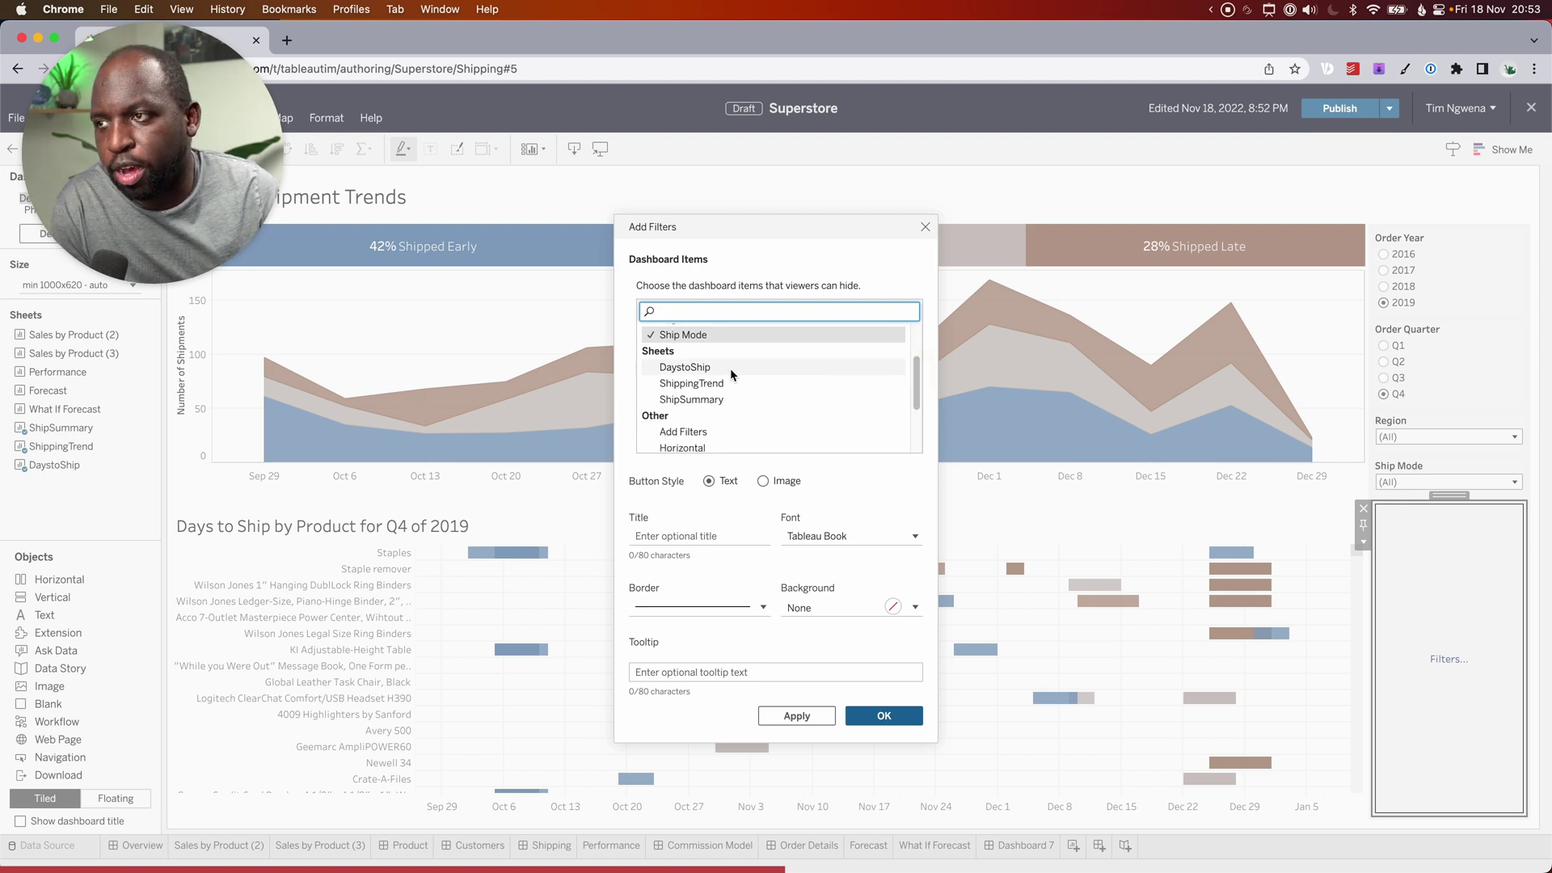
pyautogui.click(711, 385)
pyautogui.click(708, 399)
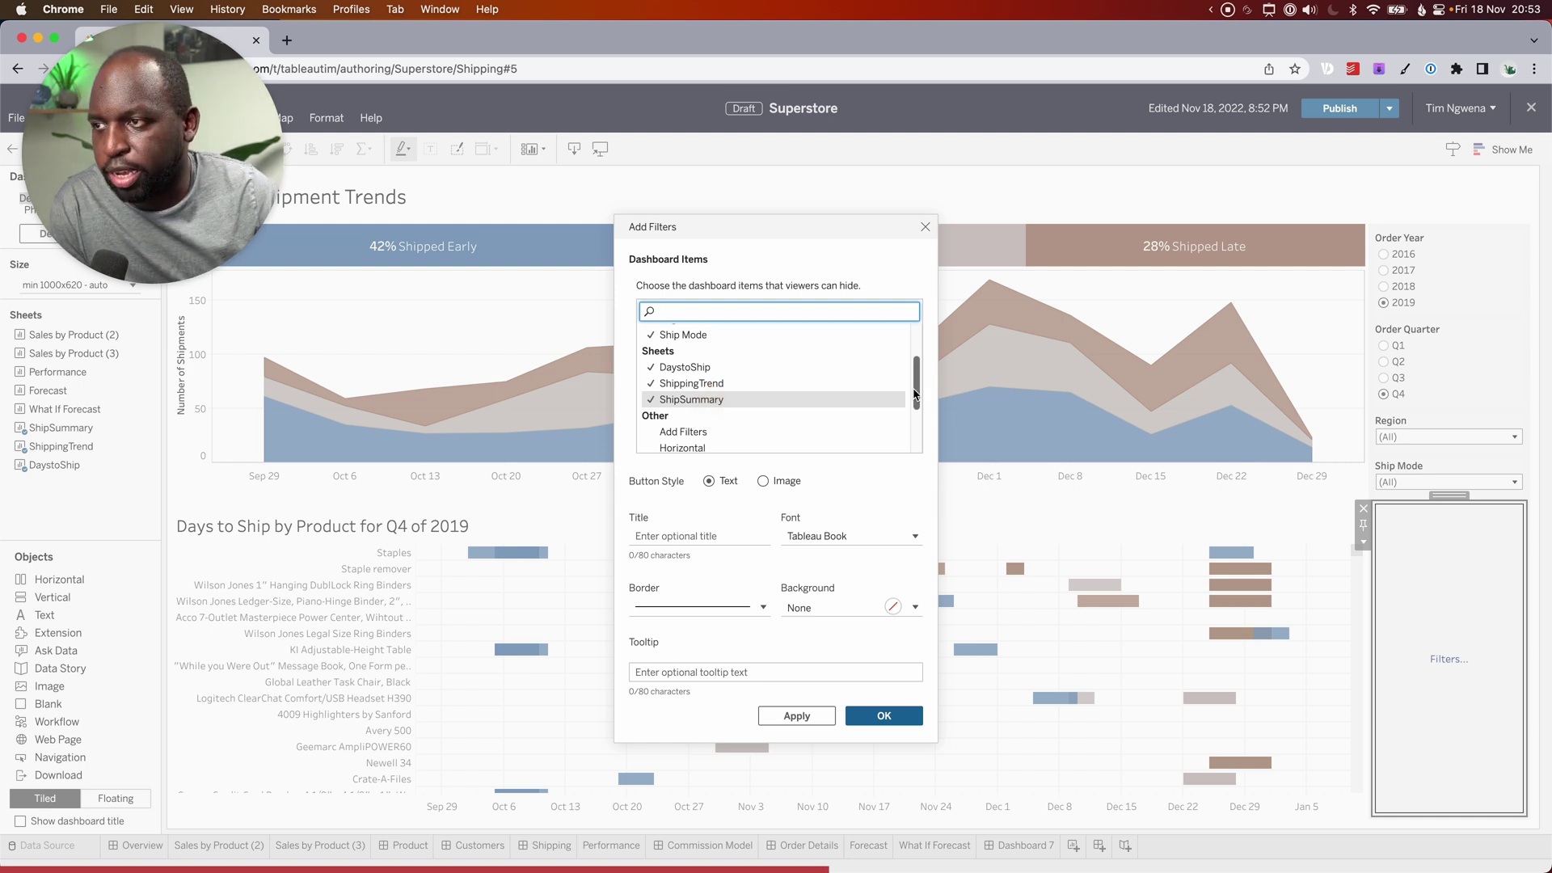
# - Tick all Other items: Vertical, Tiled and Horizontal containers, the title and the extension
pyautogui.moveTo(916, 394); pyautogui.dragTo(924, 426)
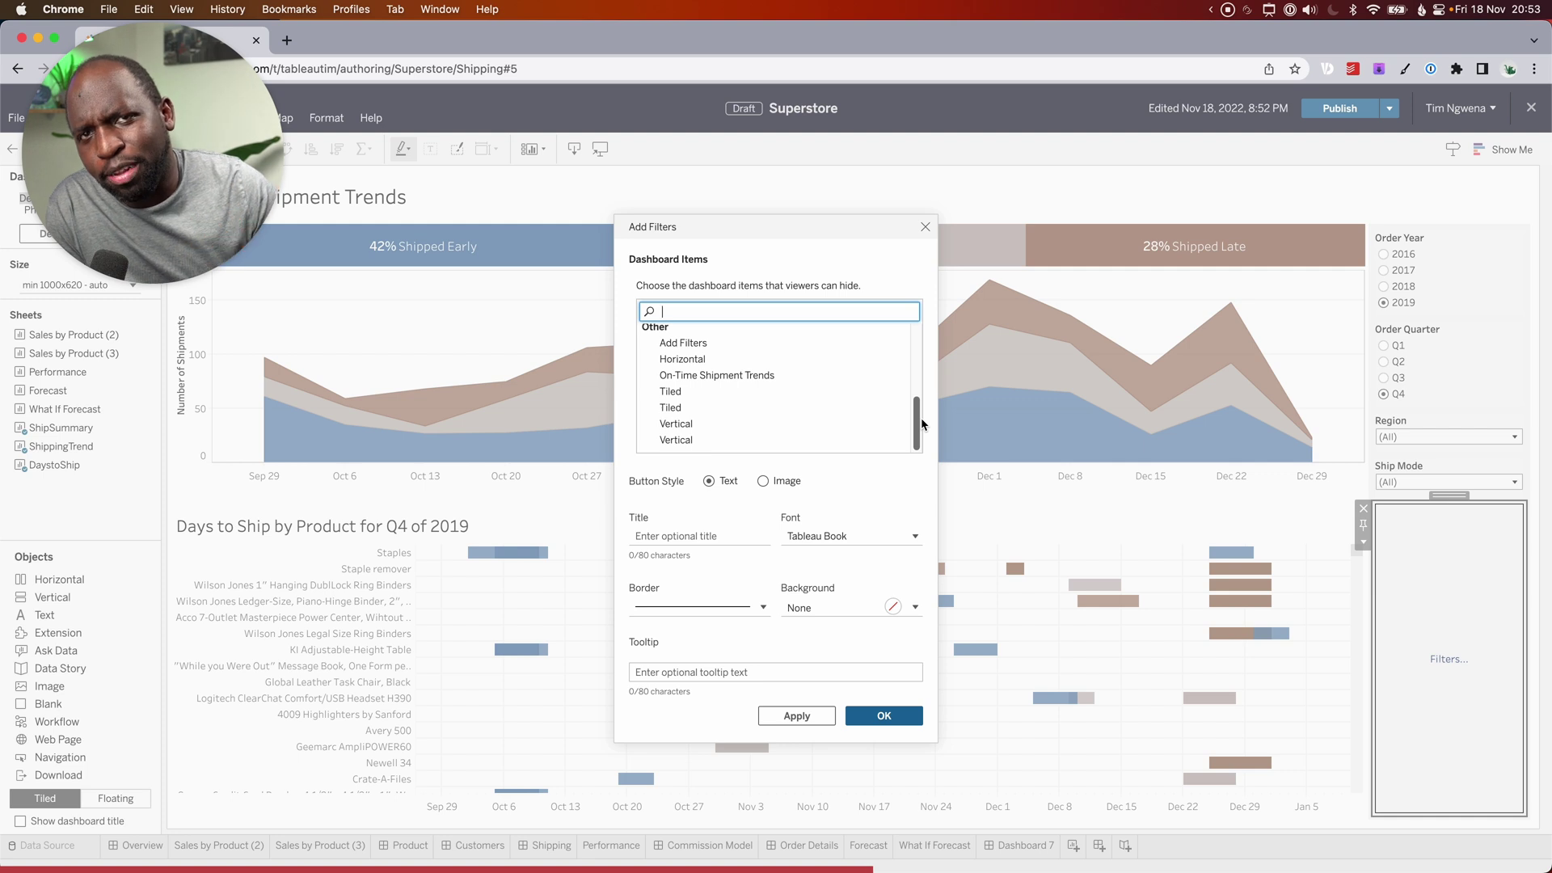
pyautogui.click(674, 423)
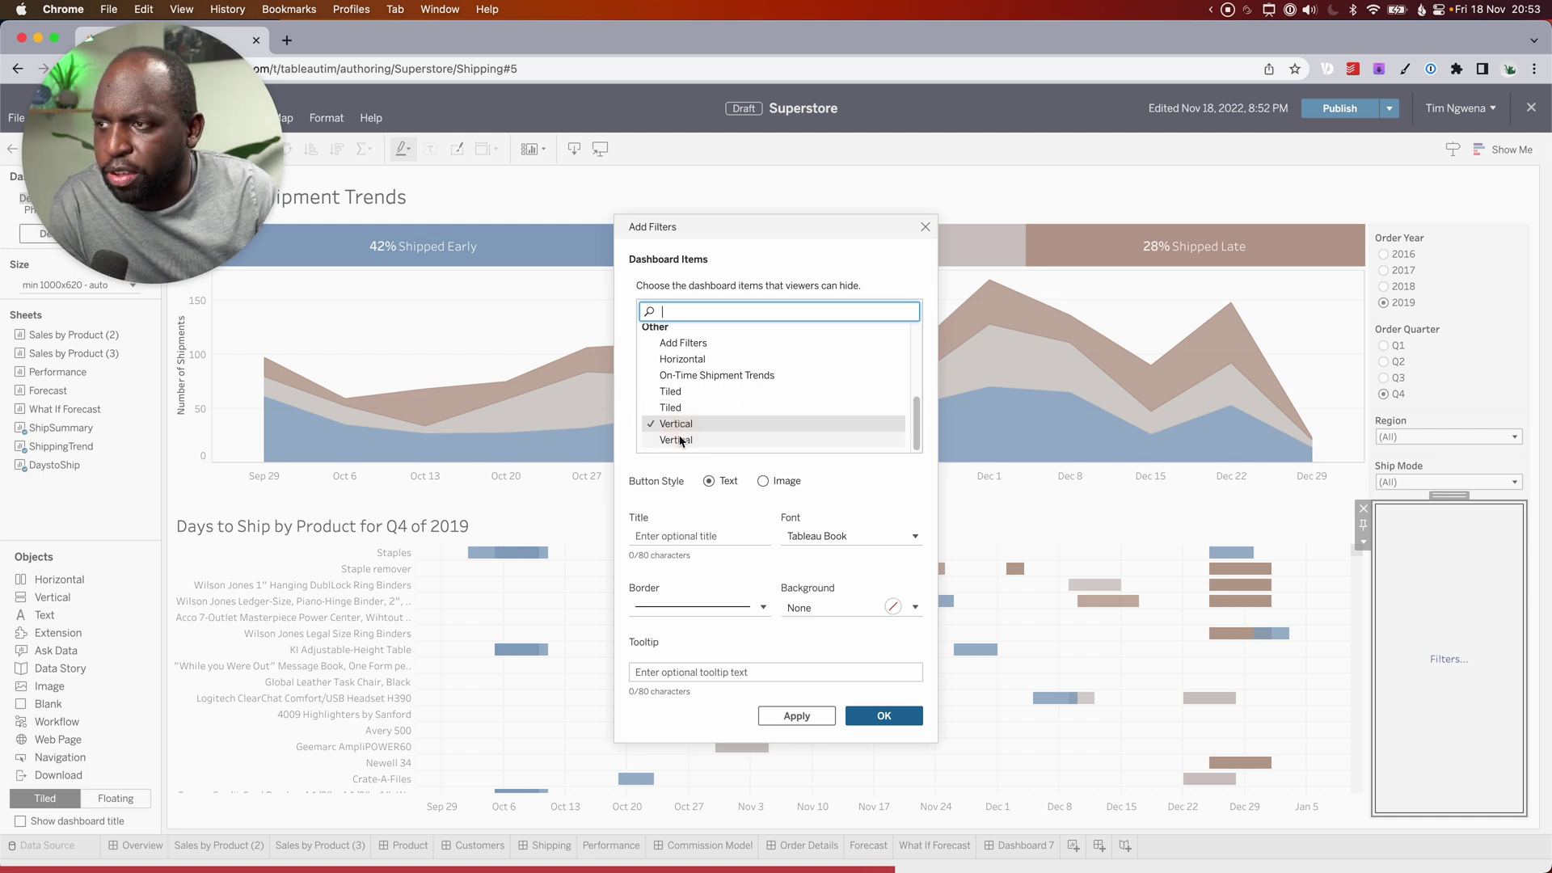
pyautogui.click(678, 440)
pyautogui.click(680, 407)
pyautogui.click(684, 391)
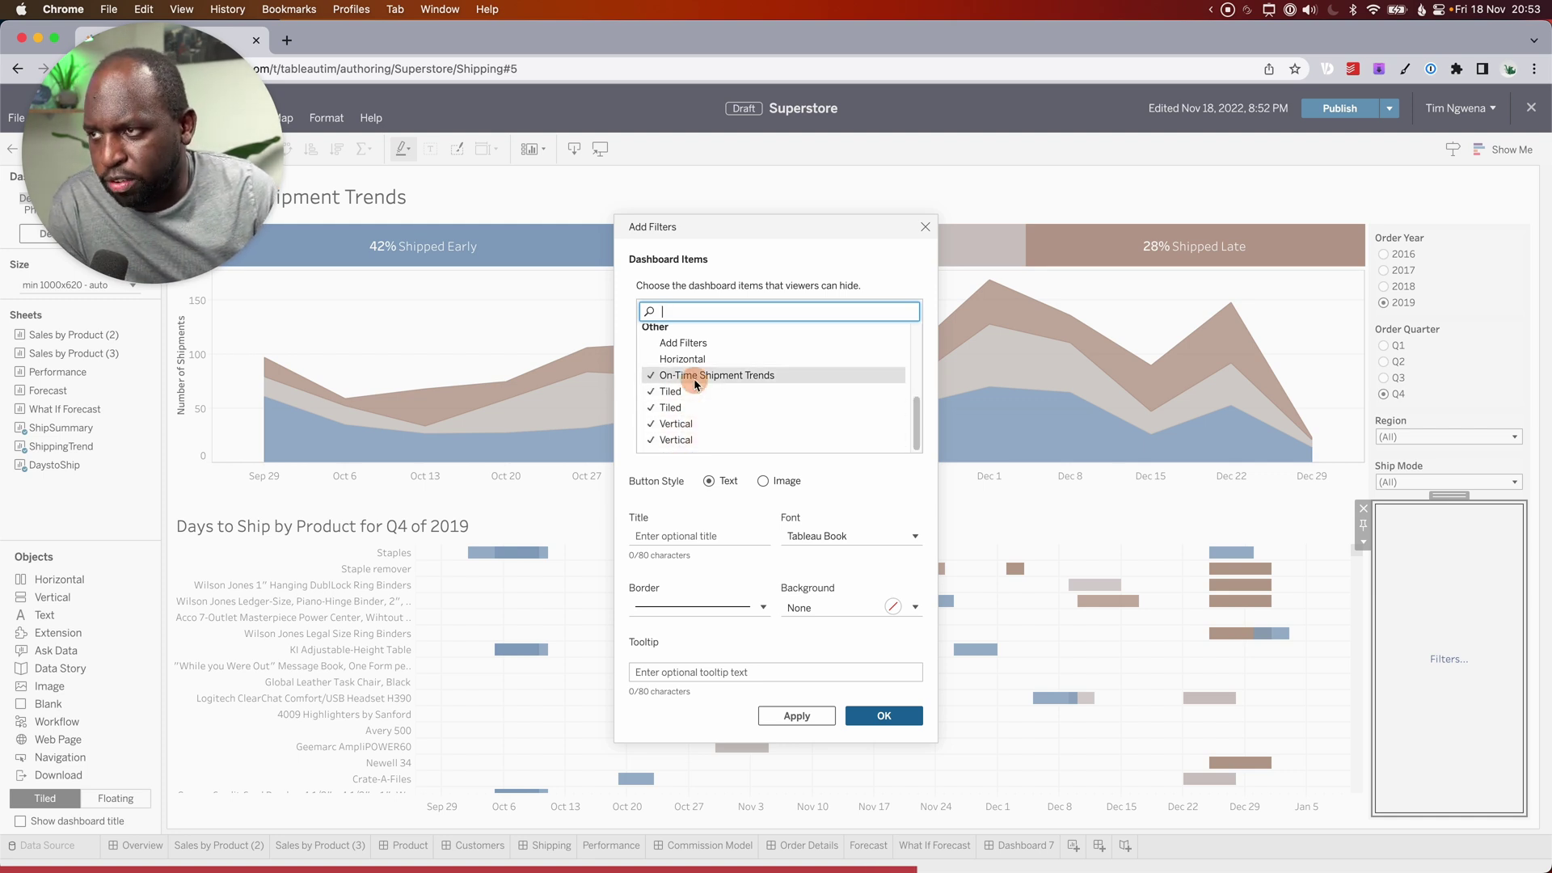
pyautogui.click(694, 376)
pyautogui.click(687, 342)
pyautogui.click(683, 359)
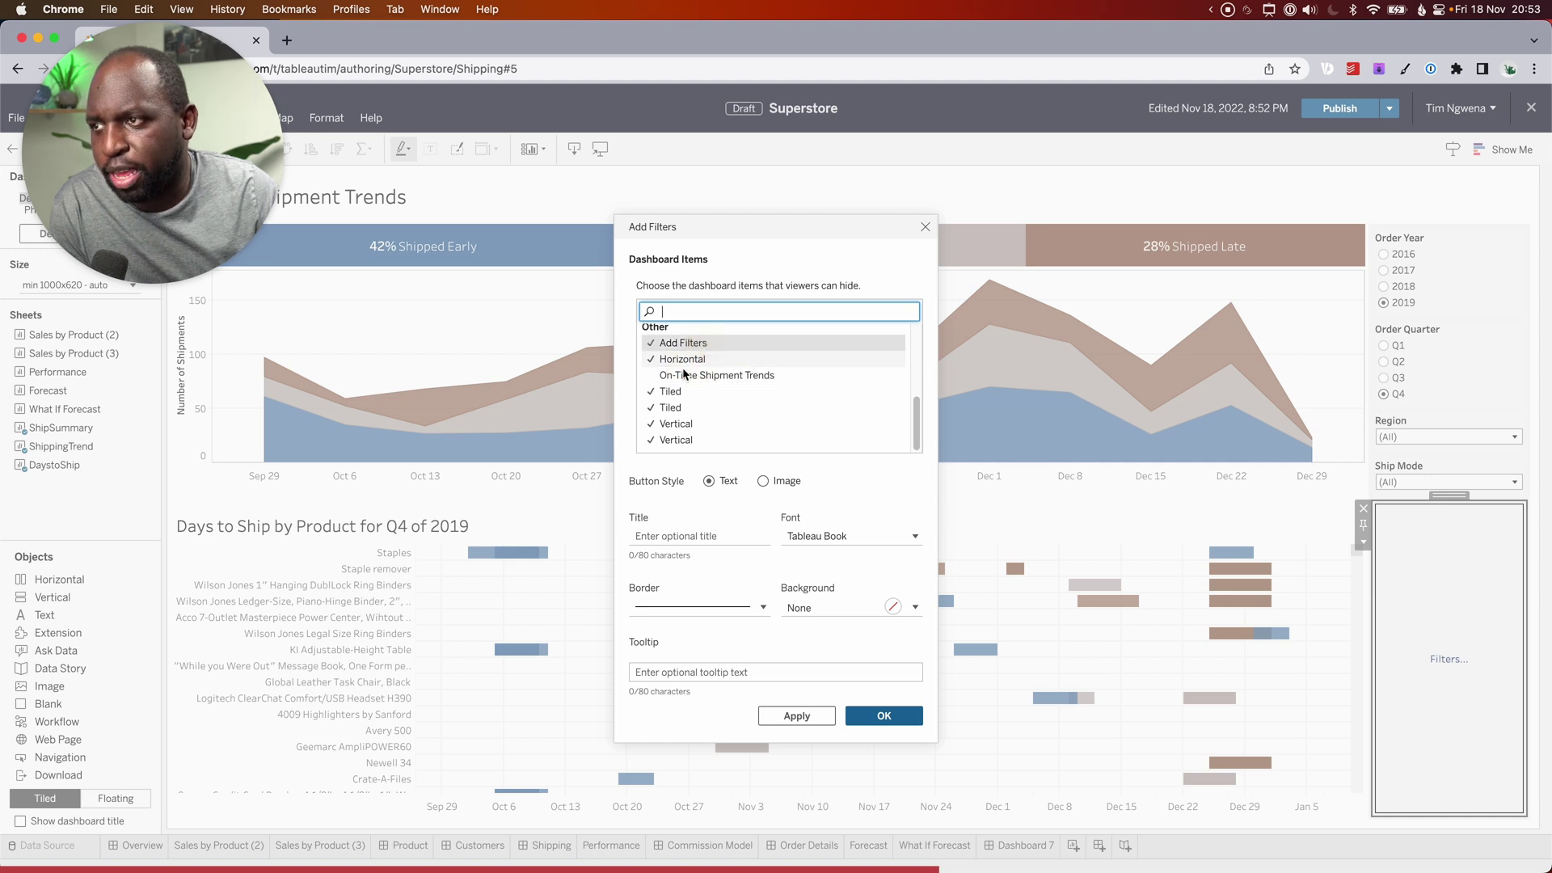
# - Give the Add Filters button a black background and 16-point text
pyautogui.click(816, 611)
pyautogui.click(768, 489)
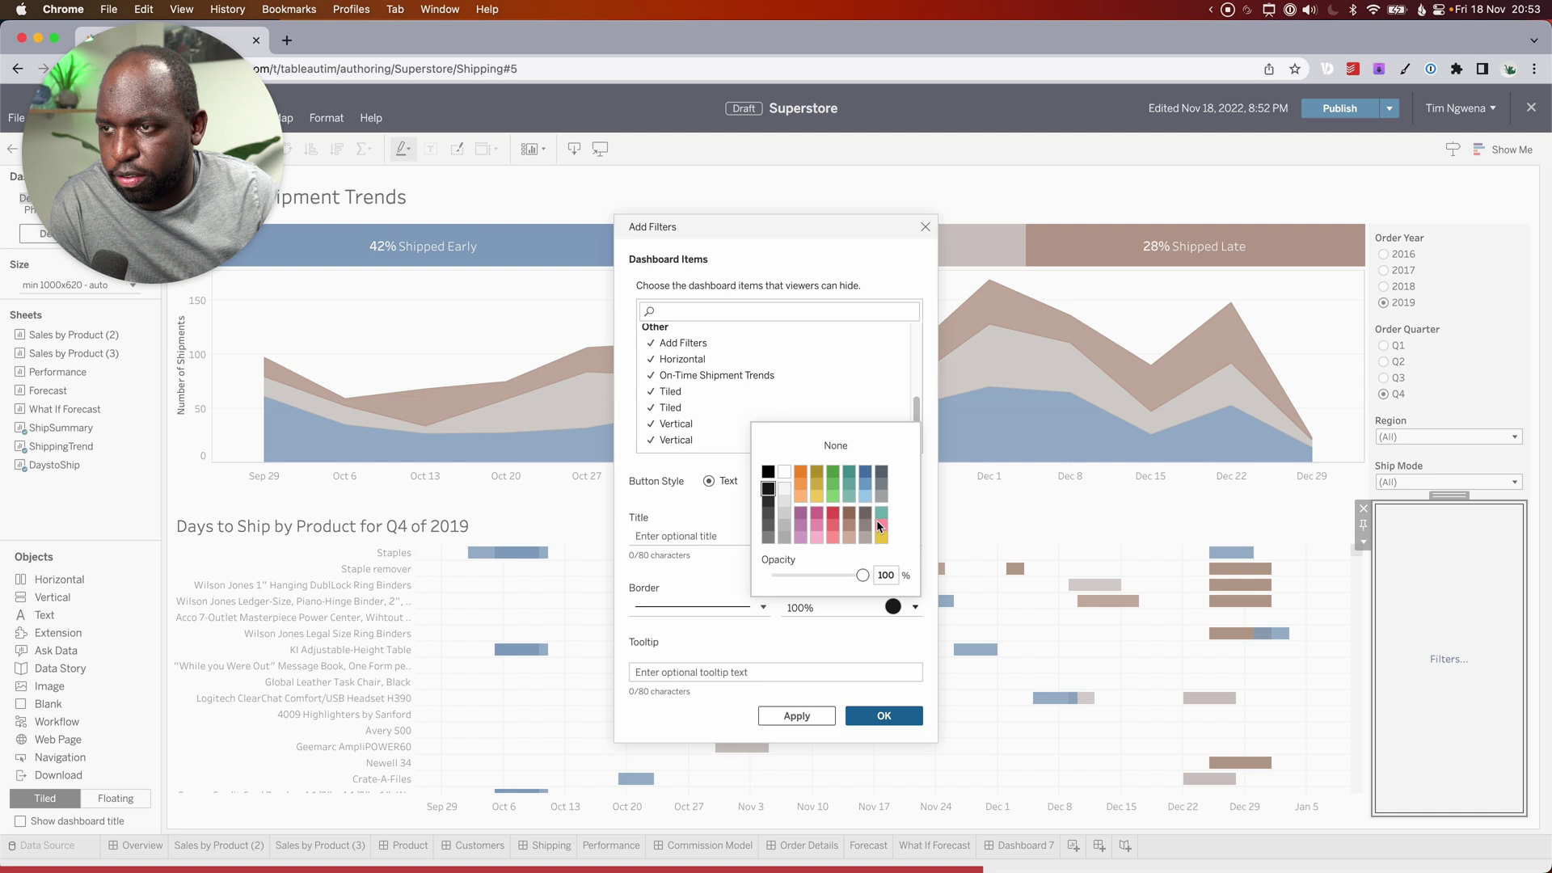
pyautogui.click(730, 485)
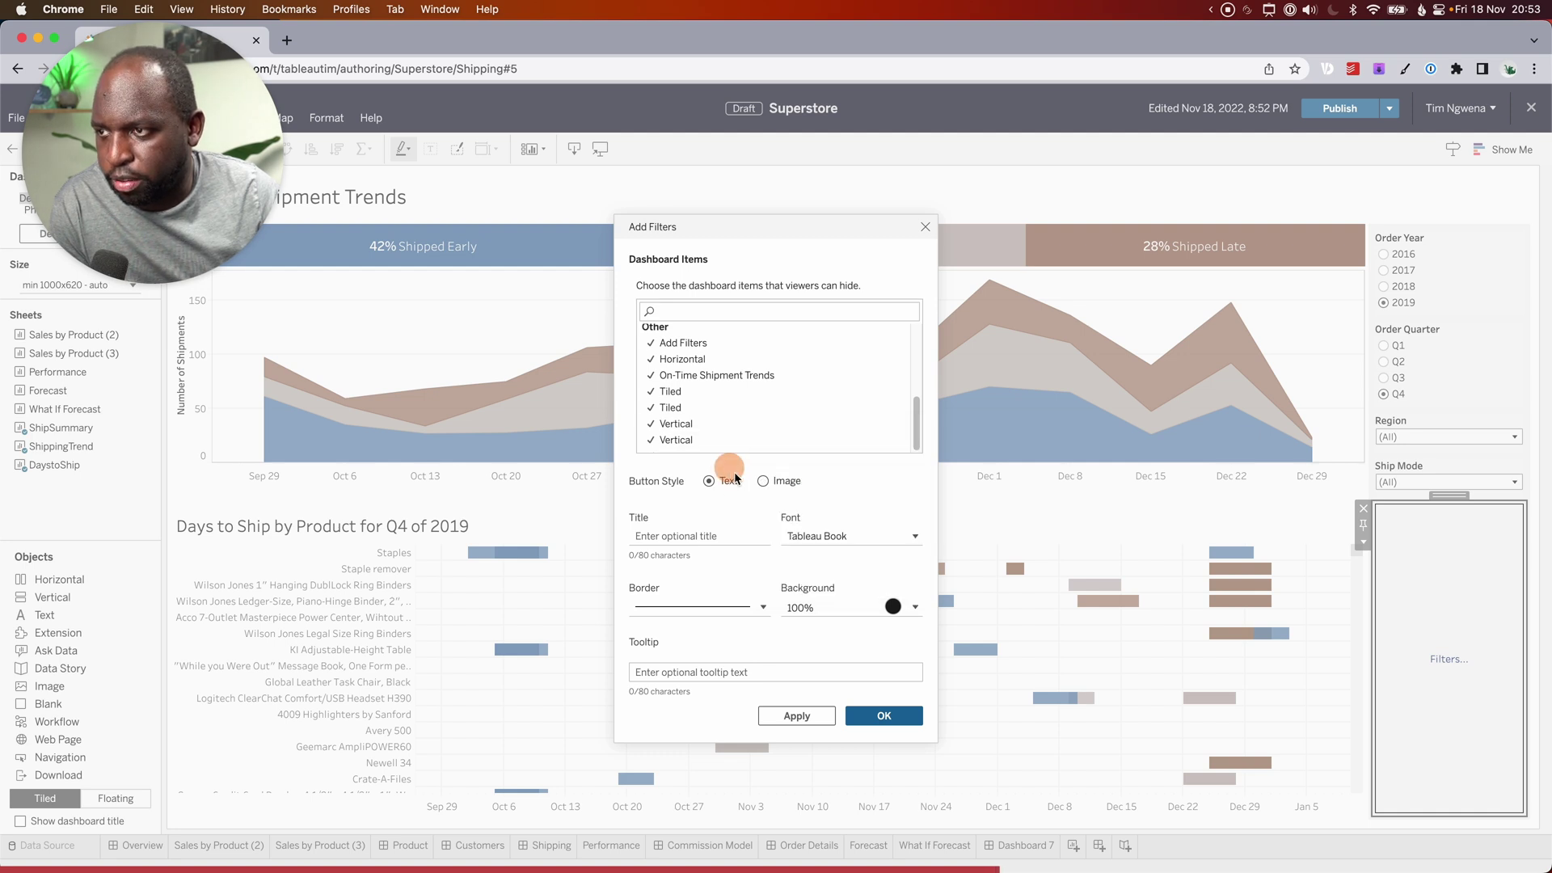
pyautogui.click(828, 536)
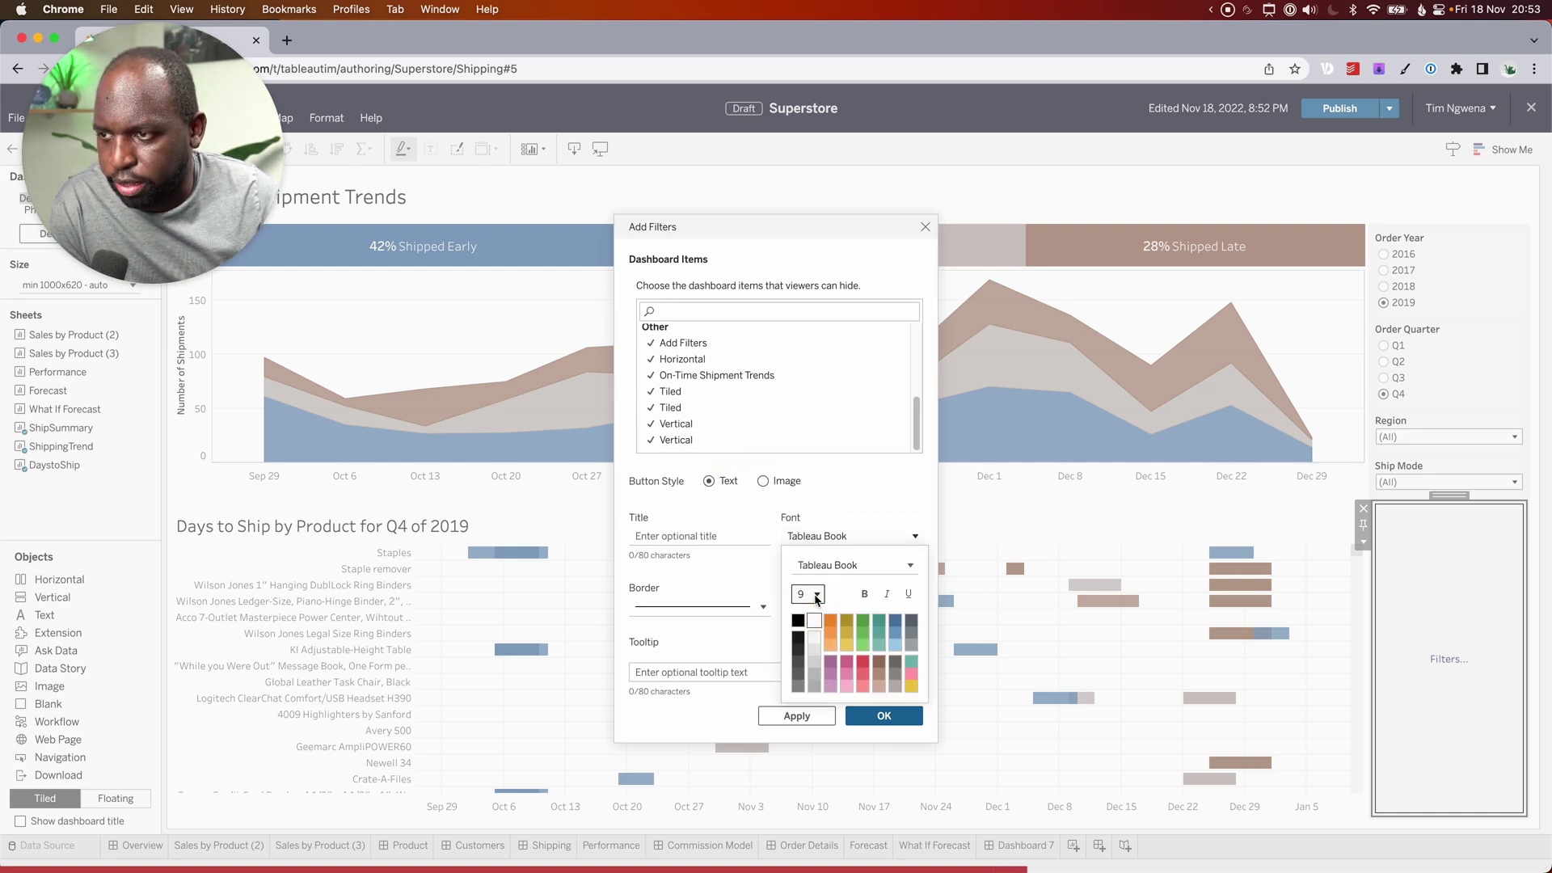
pyautogui.click(818, 596)
pyautogui.click(818, 554)
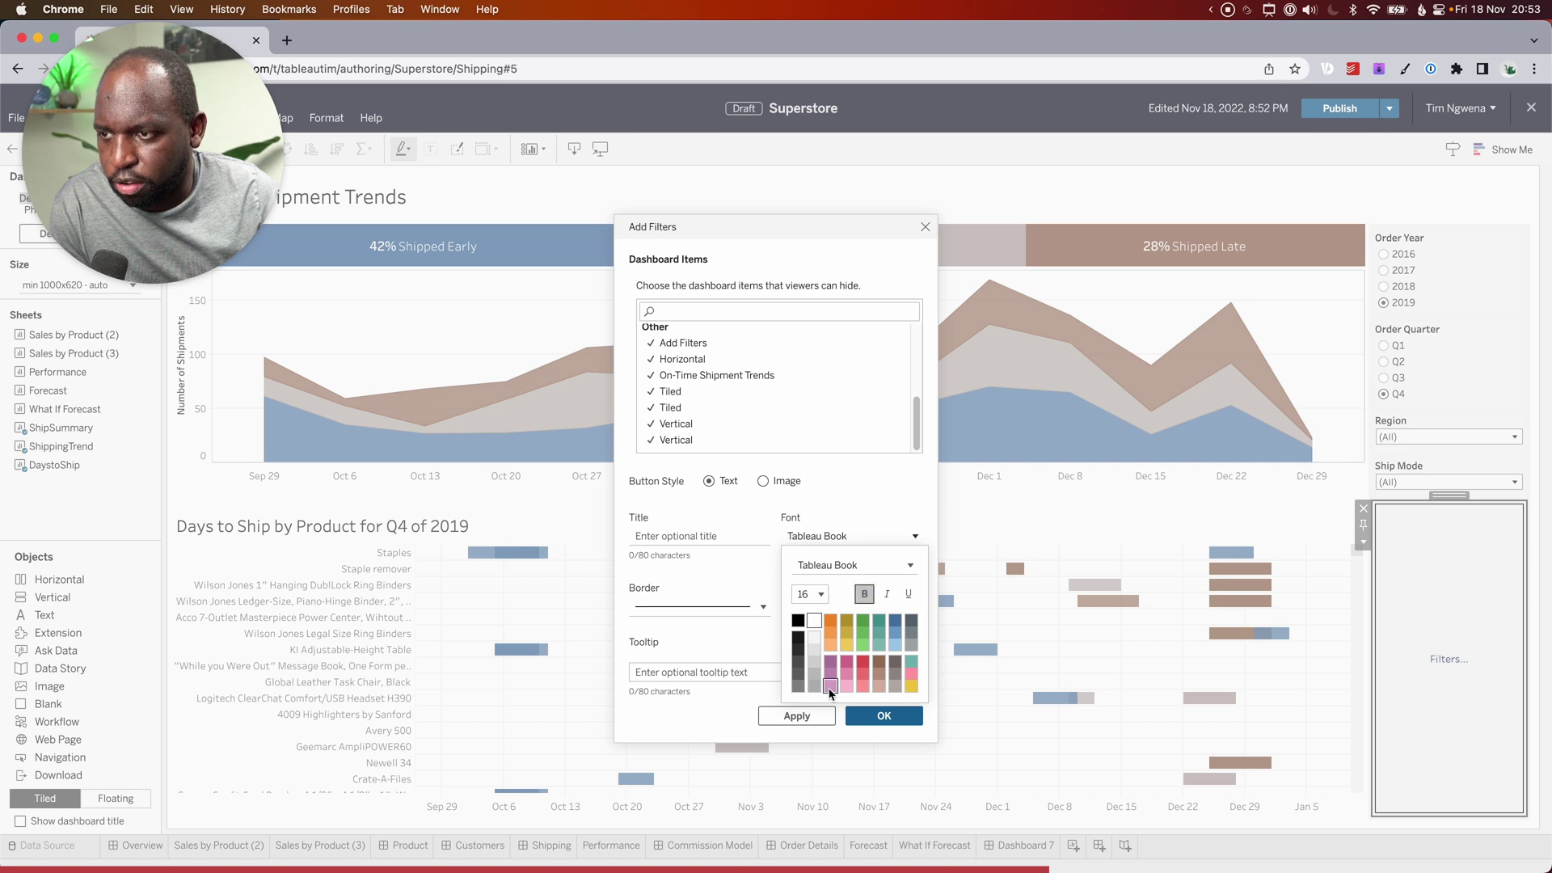
pyautogui.click(796, 716)
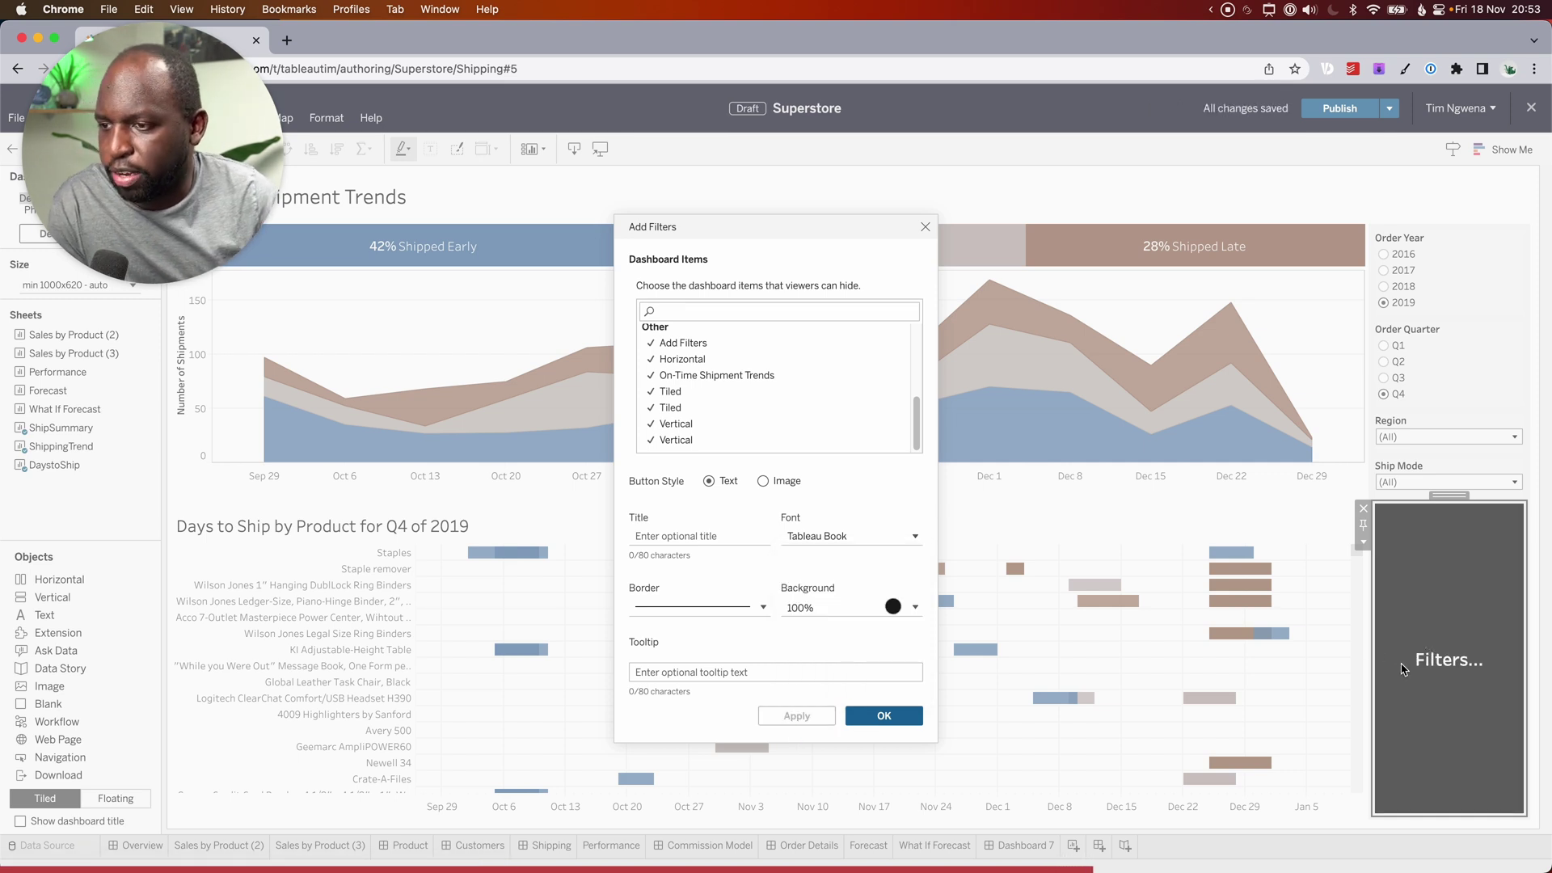
# - Add the tooltip 'click to change filters' and save the settings with OK
pyautogui.click(766, 674)
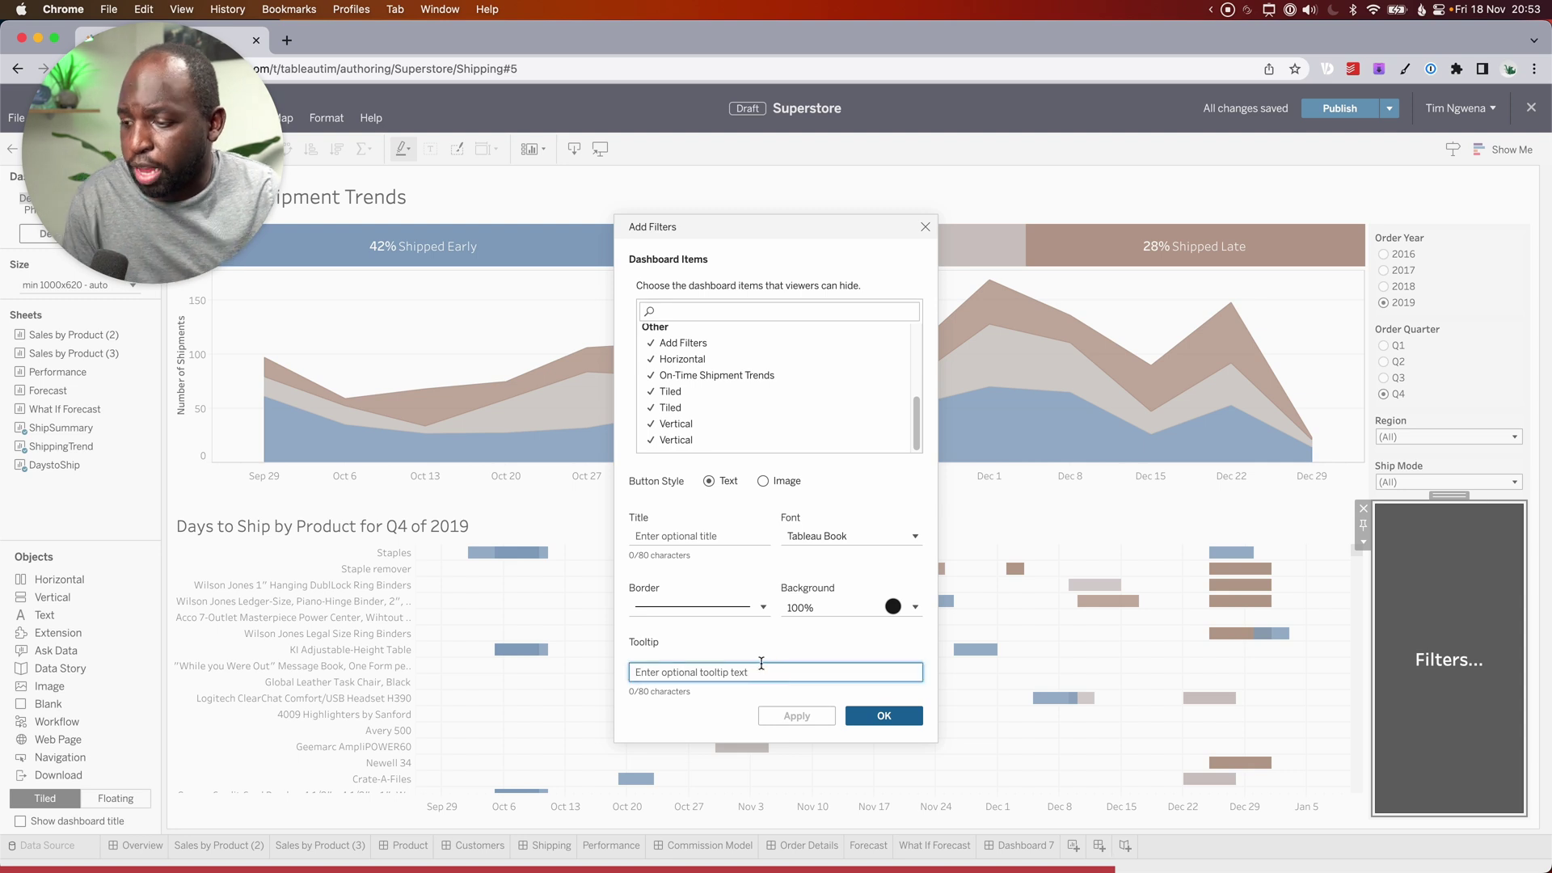
pyautogui.write('click to cha')
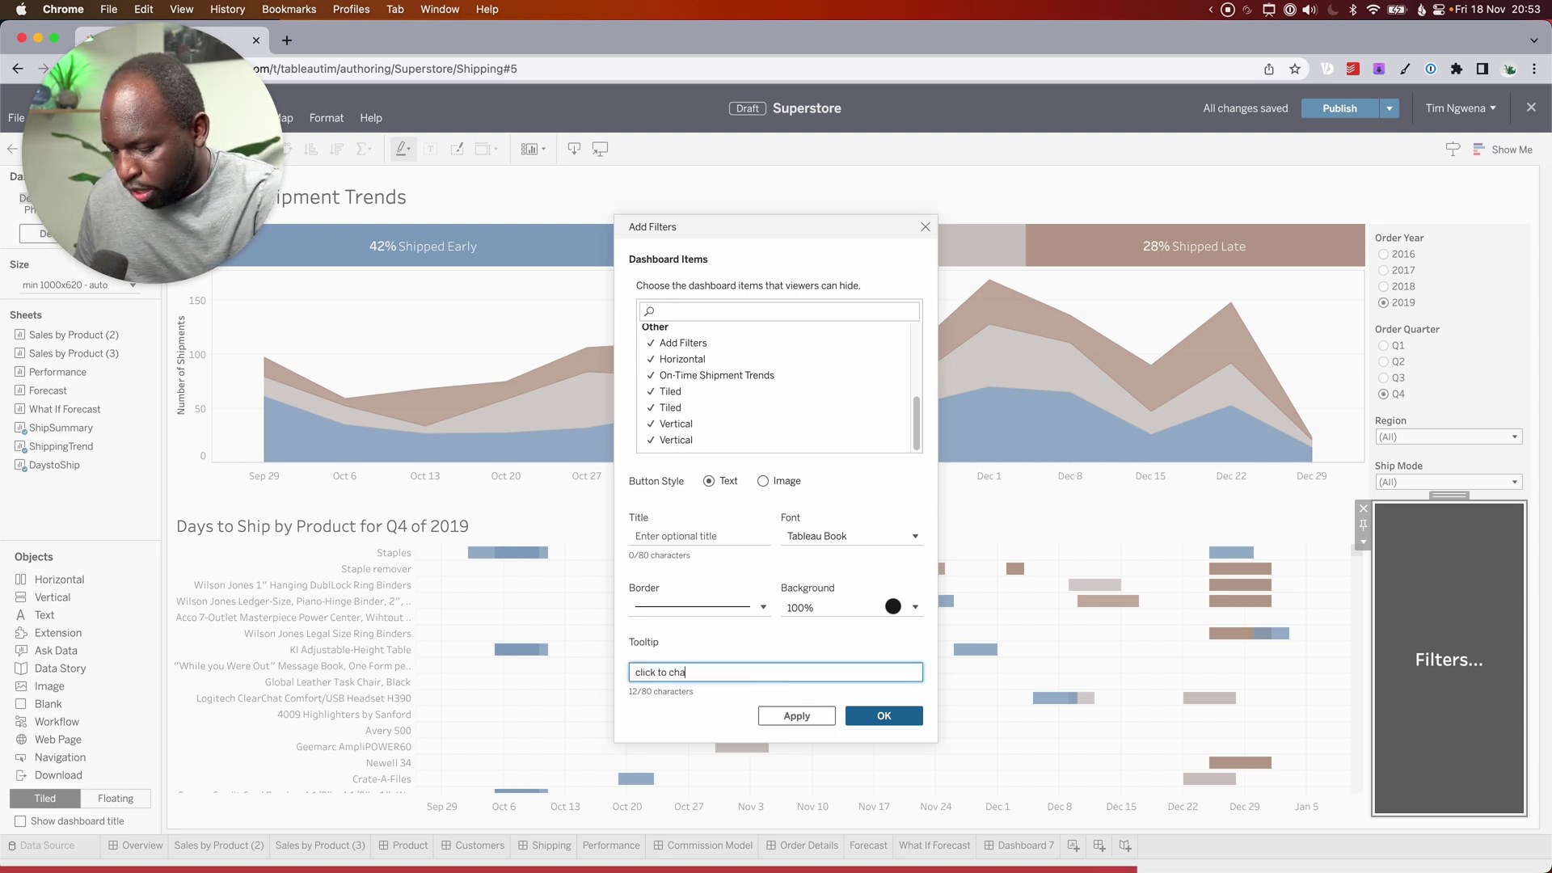
pyautogui.write('nge filters')
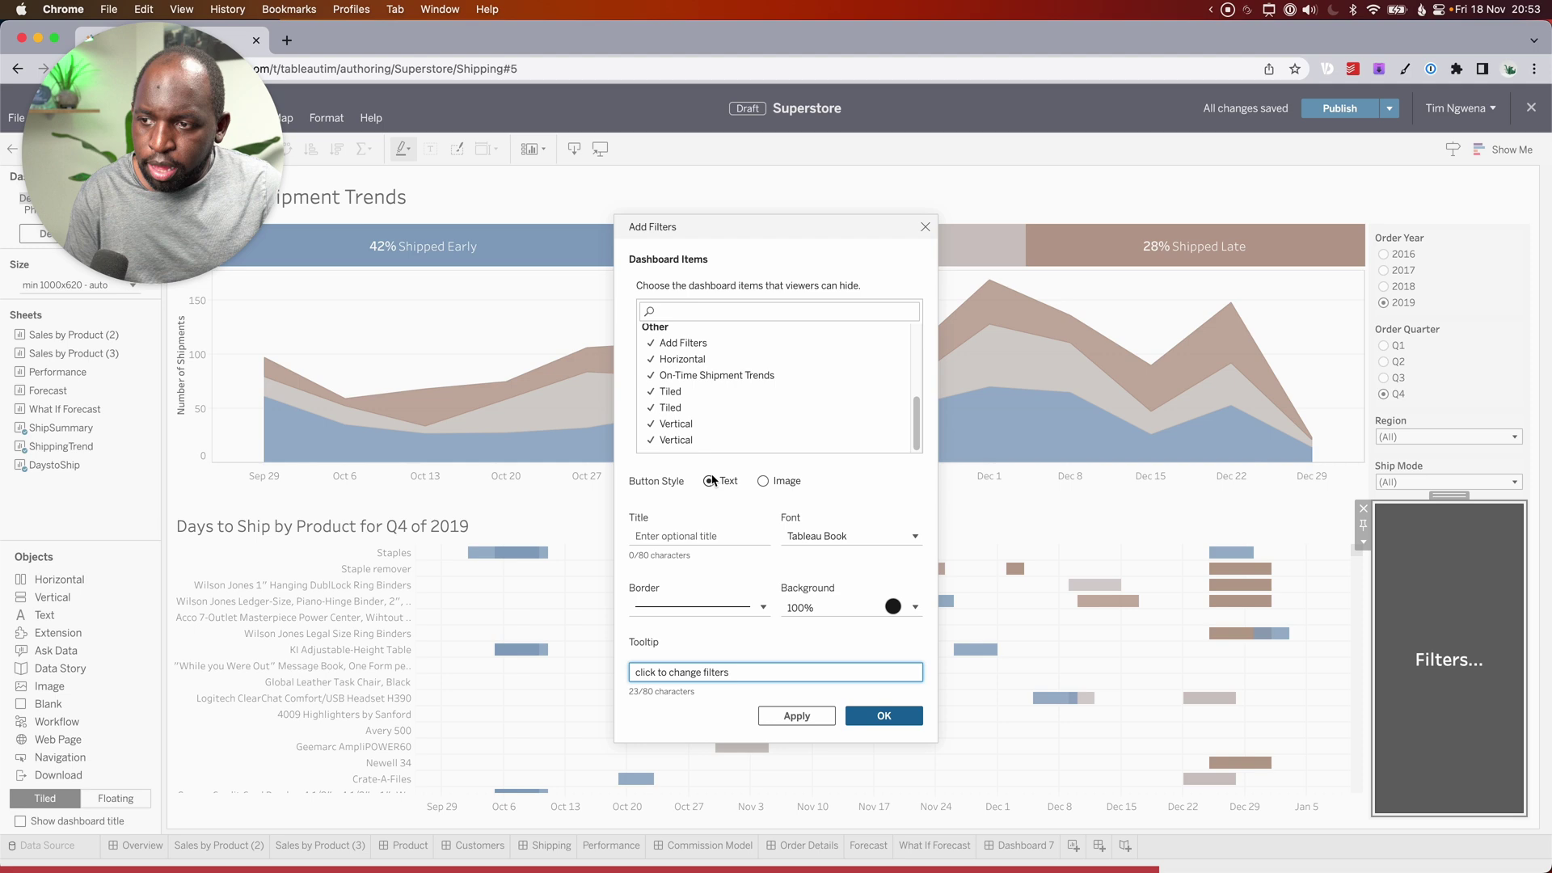
pyautogui.click(911, 716)
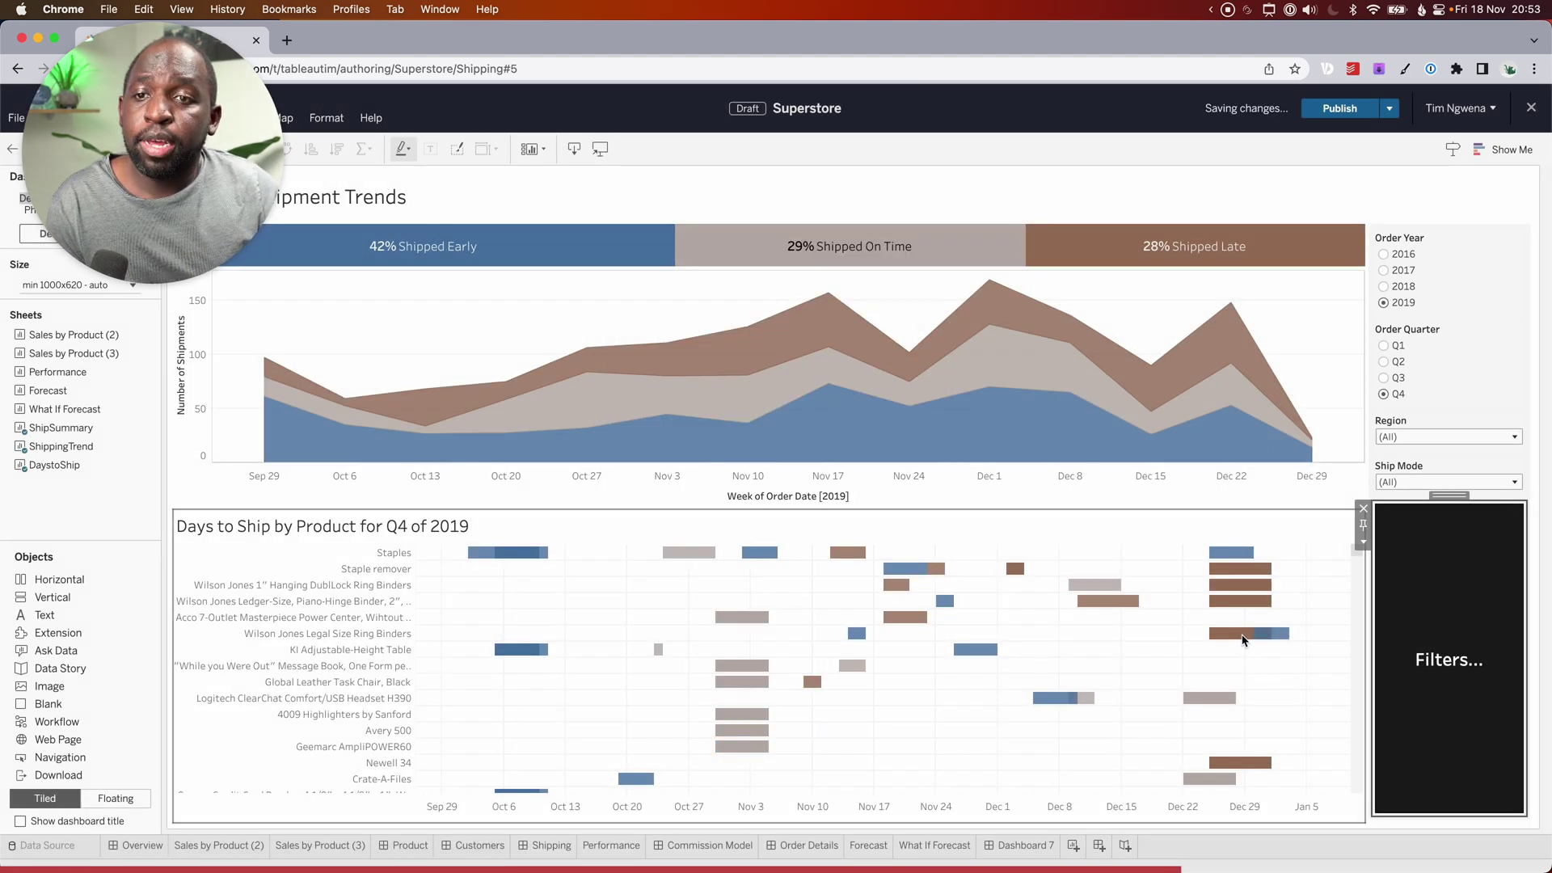
# - Publish the Superstore workbook and go to its published workbook page
pyautogui.moveTo(1243, 640)
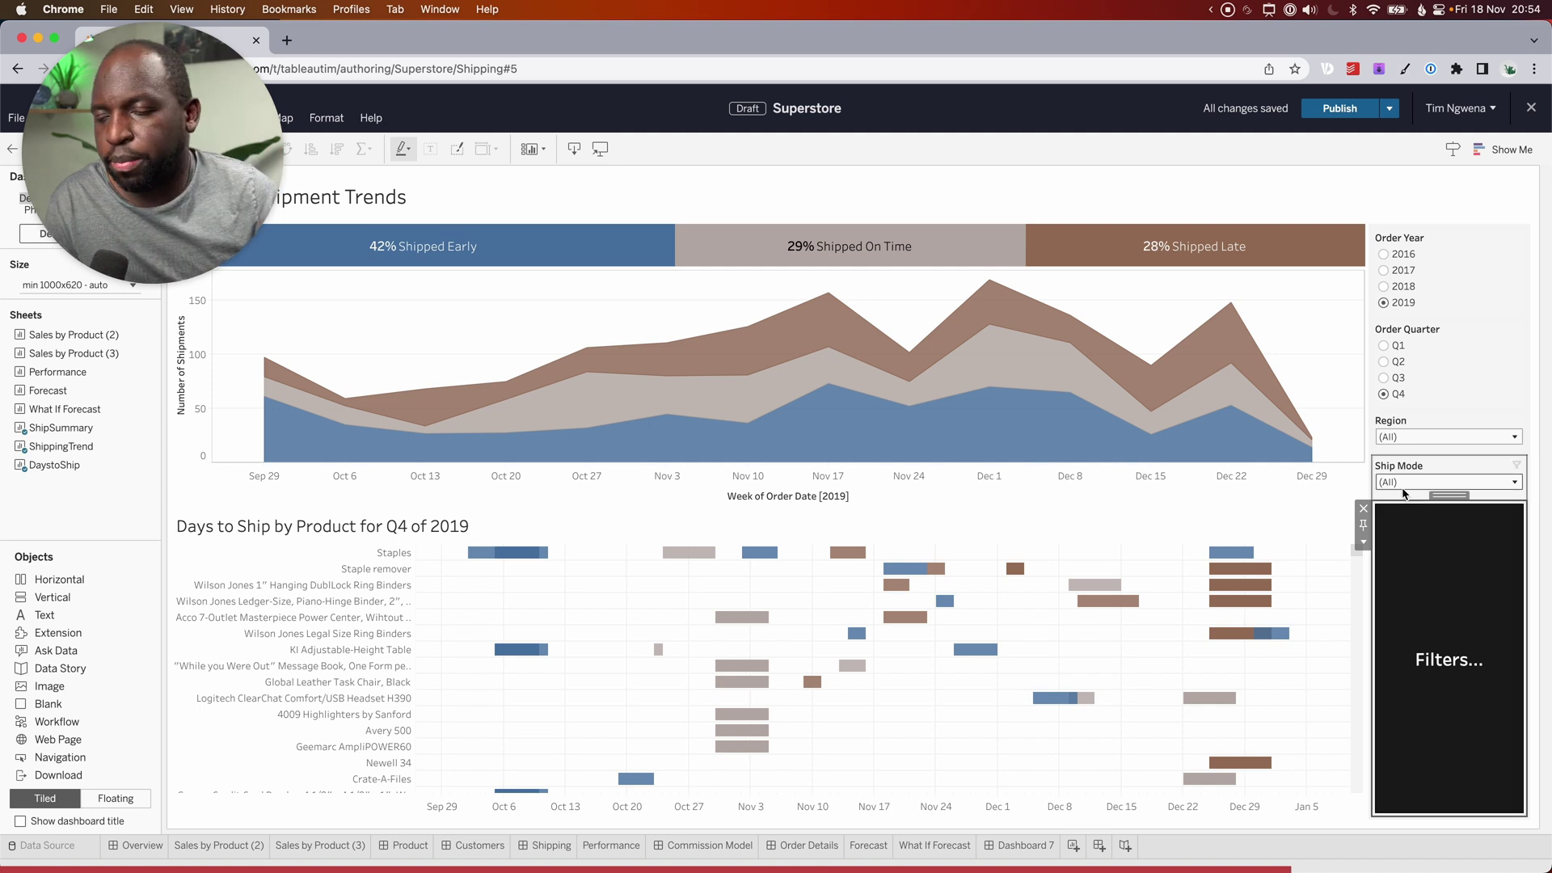
pyautogui.click(1346, 116)
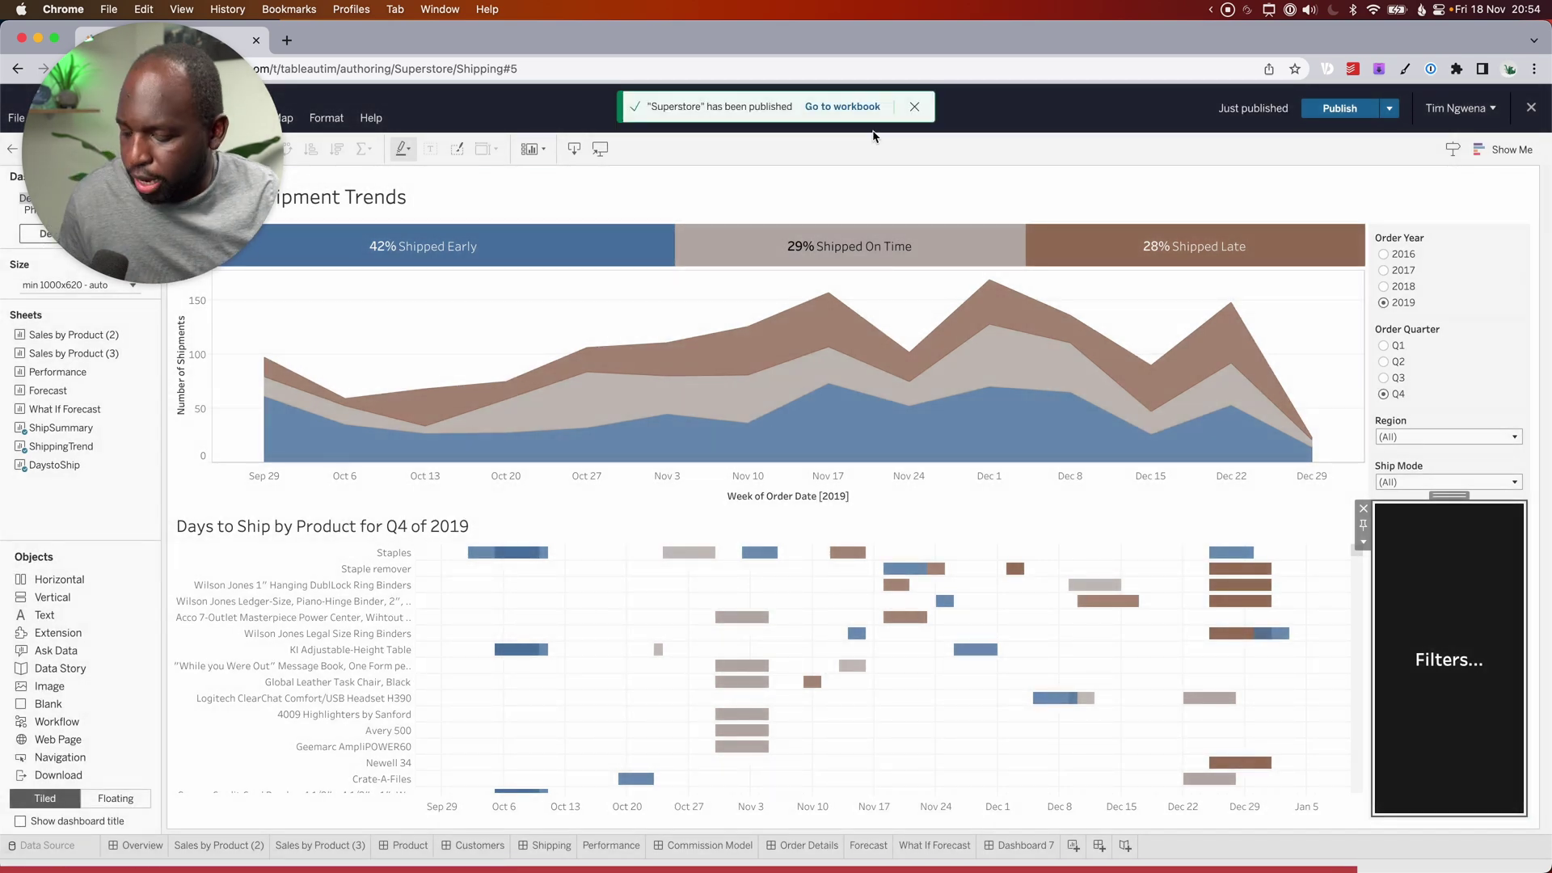
pyautogui.press('ctrl')
pyautogui.moveTo(867, 199); pyautogui.dragTo(849, 123)
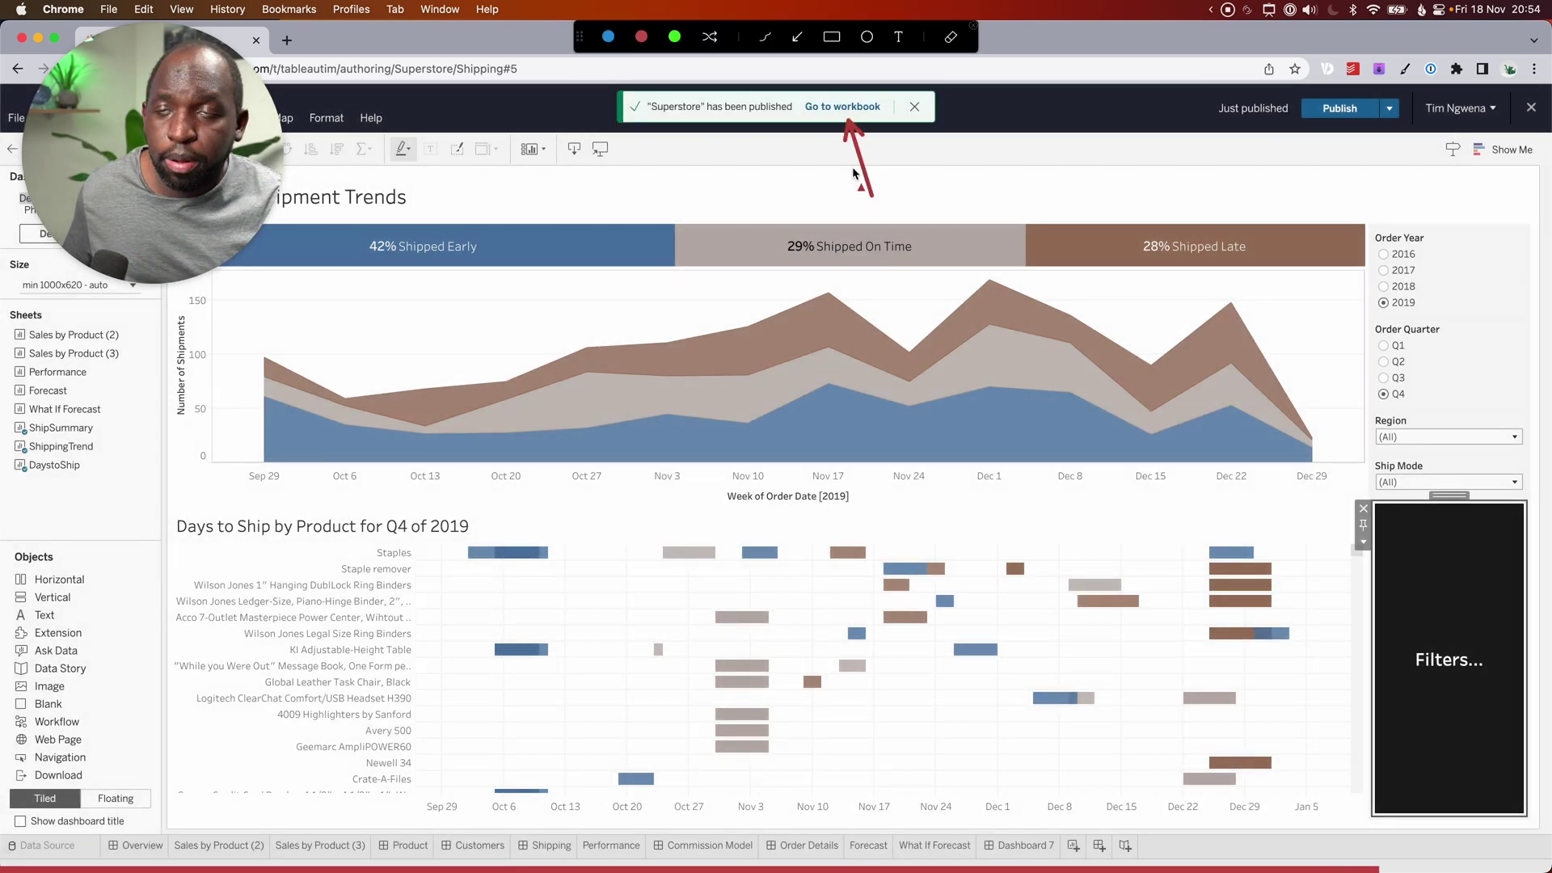
pyautogui.press('ctrl')
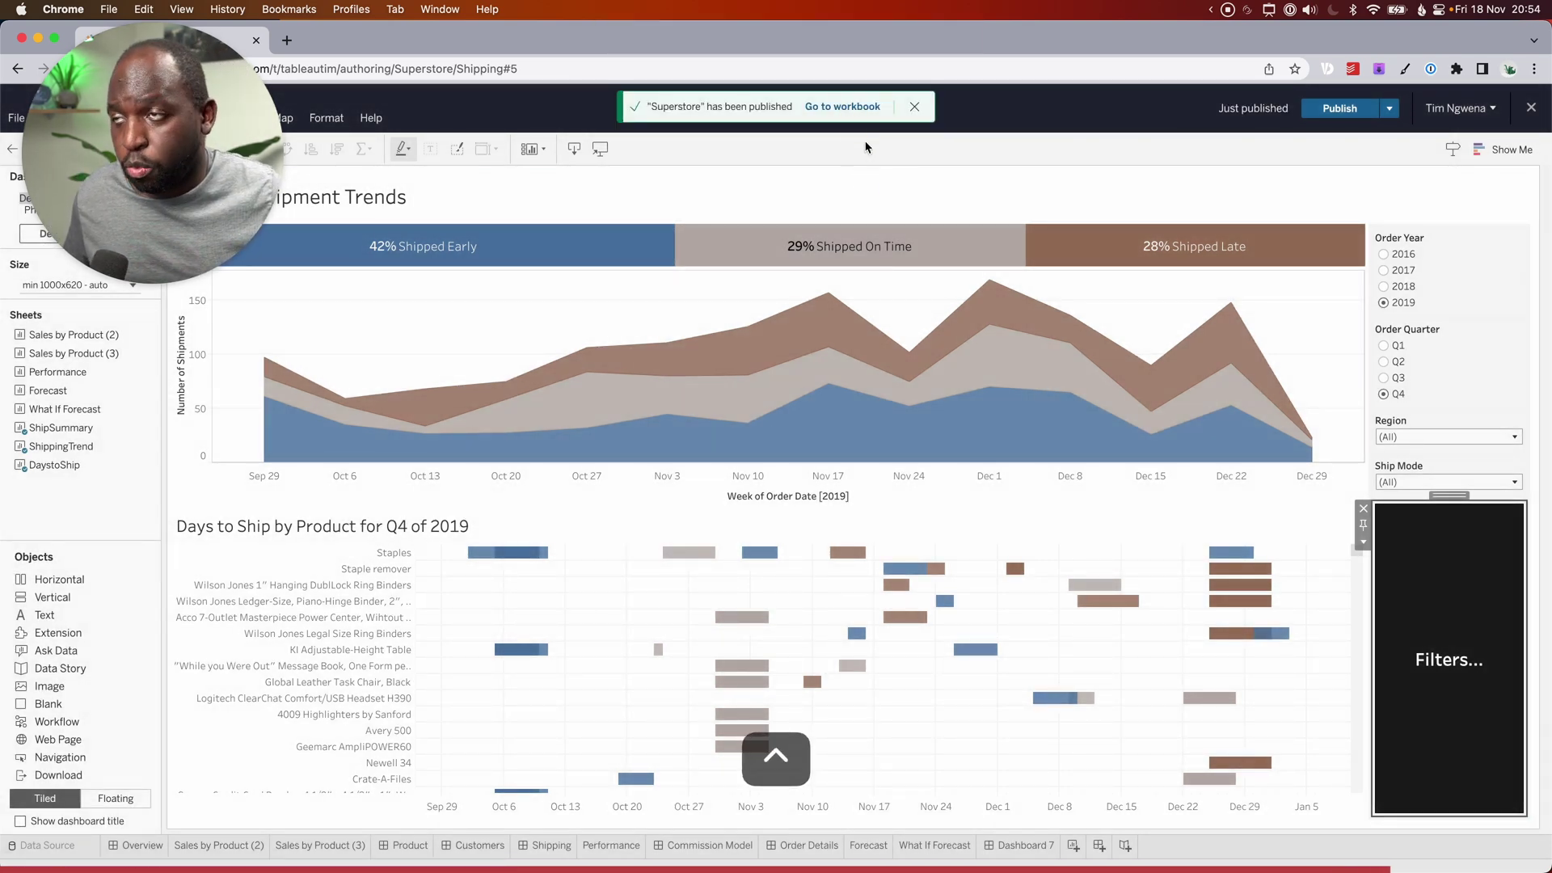
pyautogui.click(833, 112)
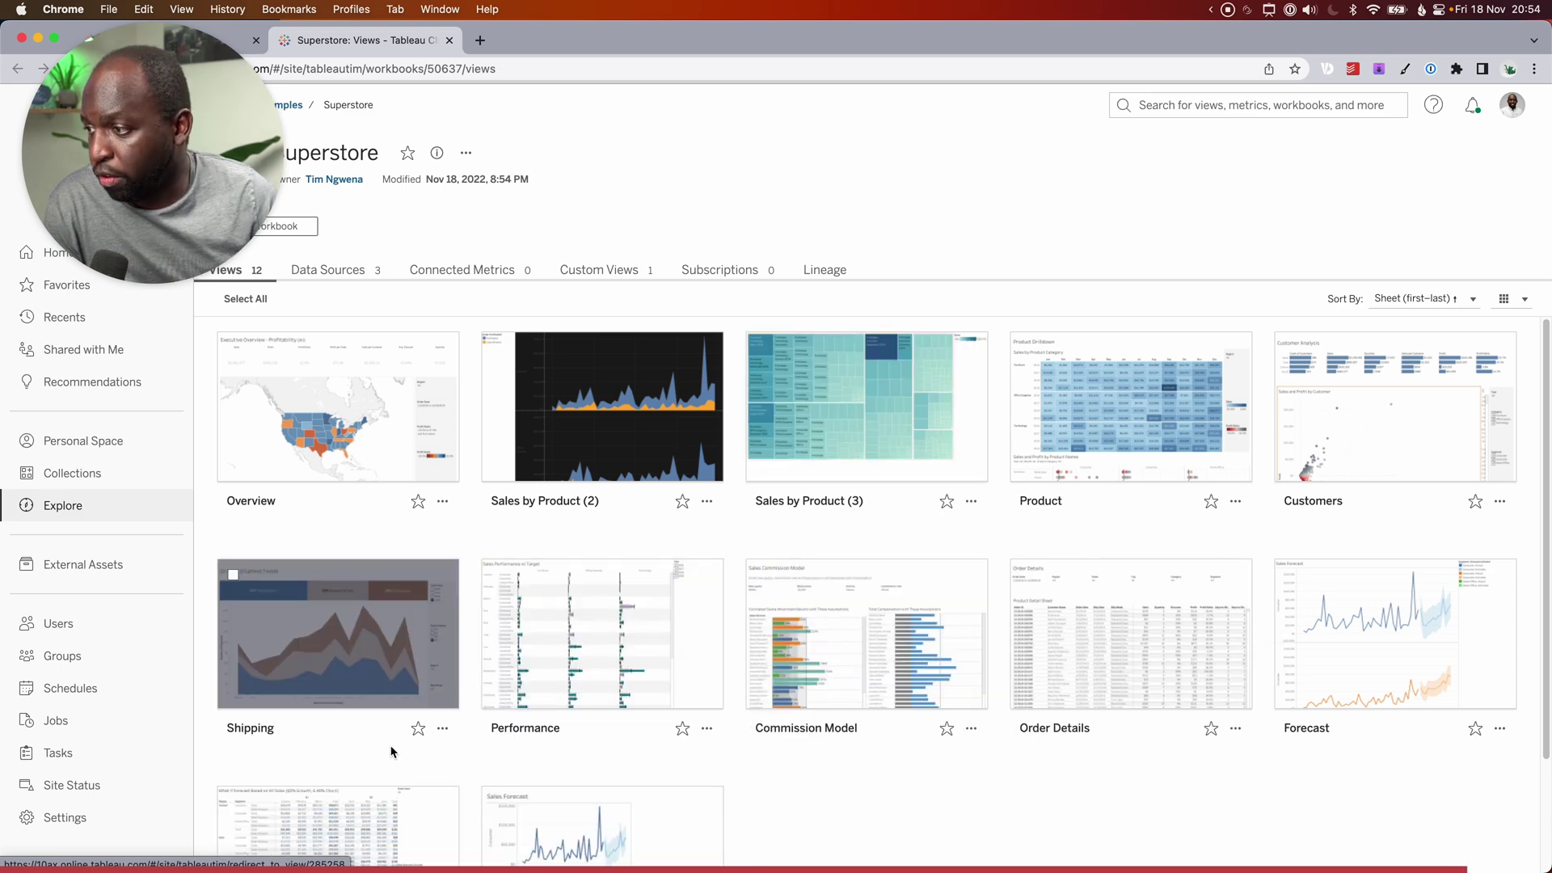
# - Open the published Shipping view and its Filters... button's Add Filters item list
pyautogui.click(330, 661)
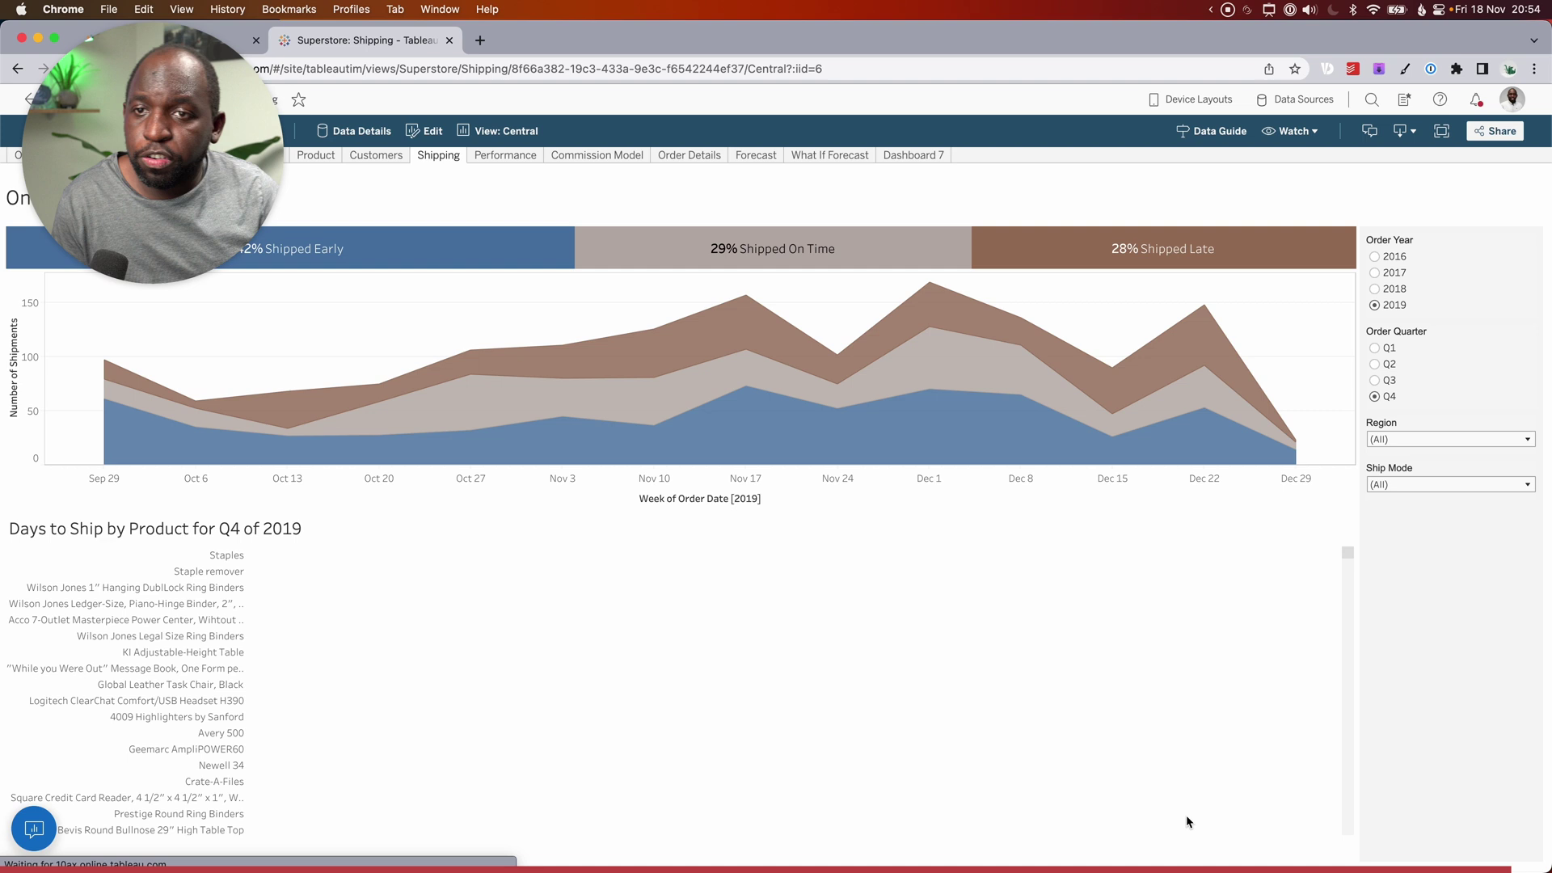
pyautogui.press('super+shift+a')
pyautogui.moveTo(1156, 417); pyautogui.dragTo(1401, 626)
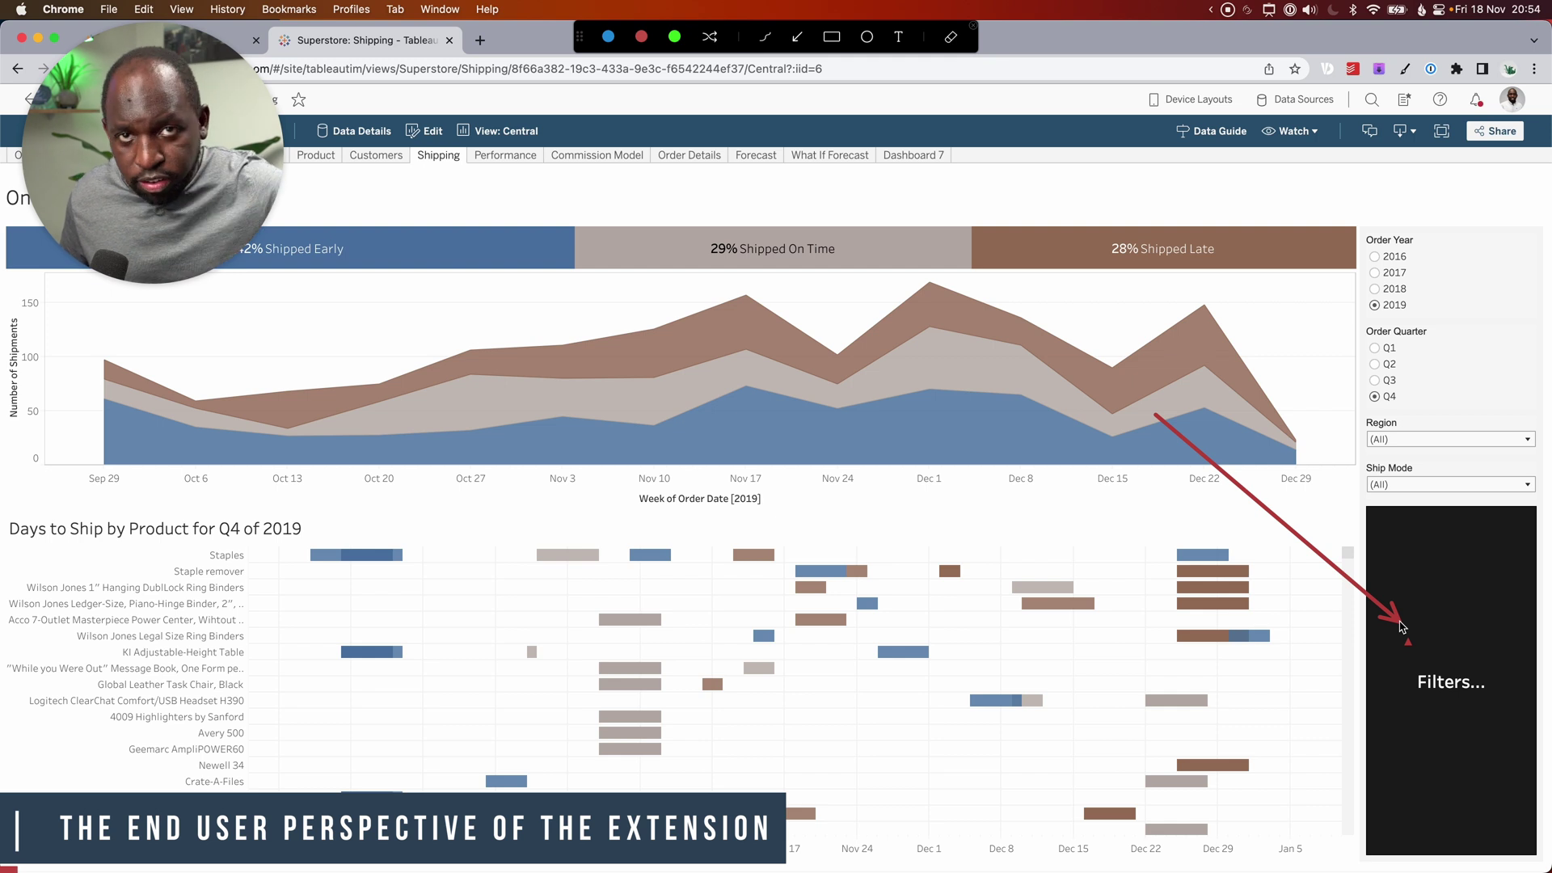
pyautogui.press('Escape')
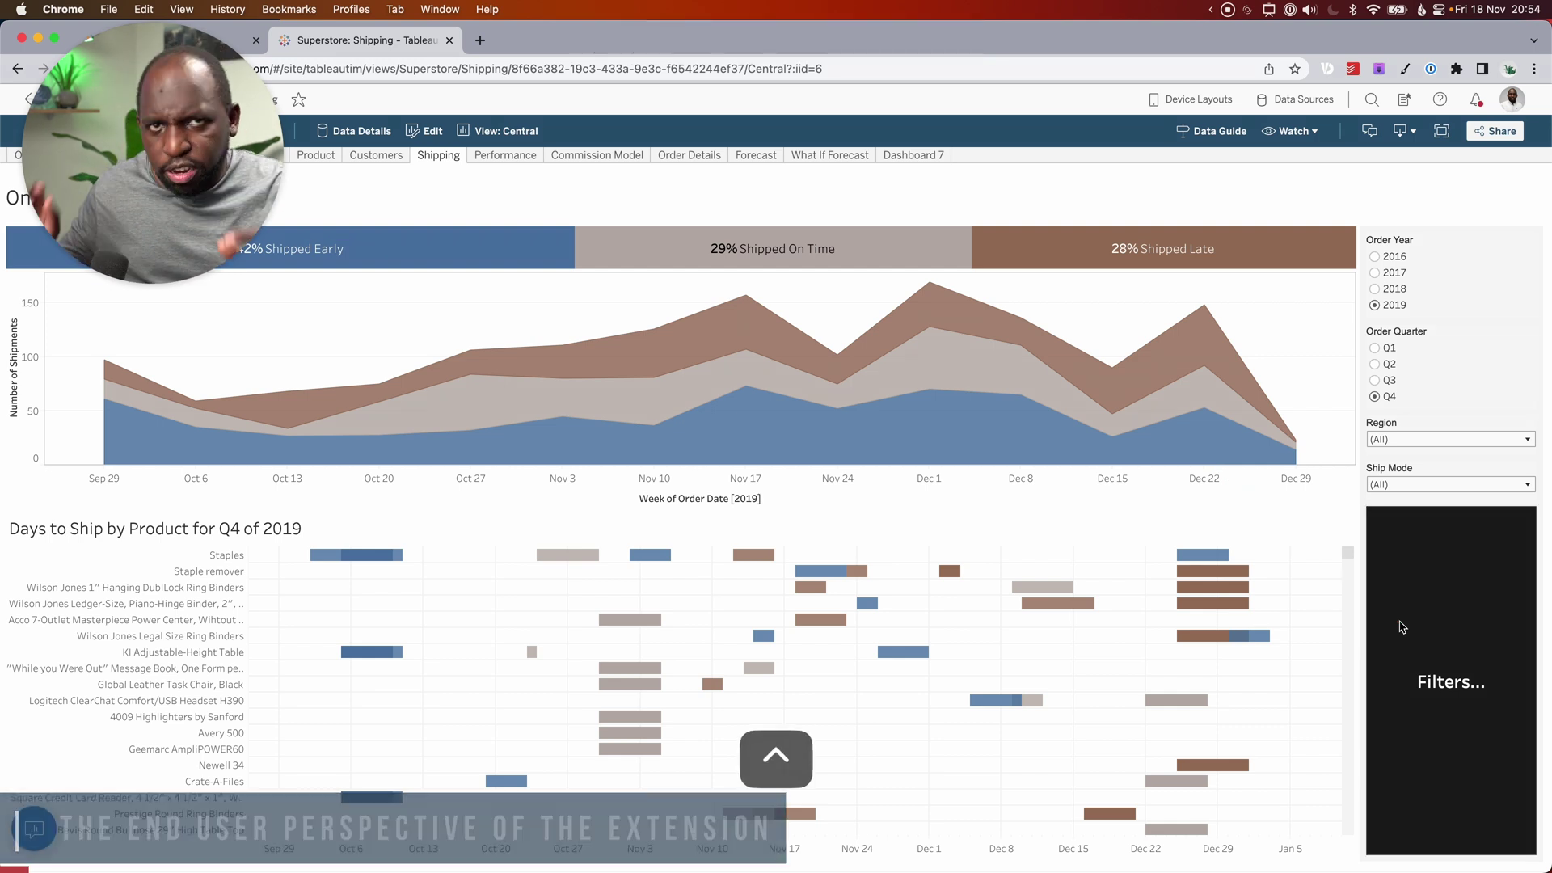
pyautogui.click(1431, 685)
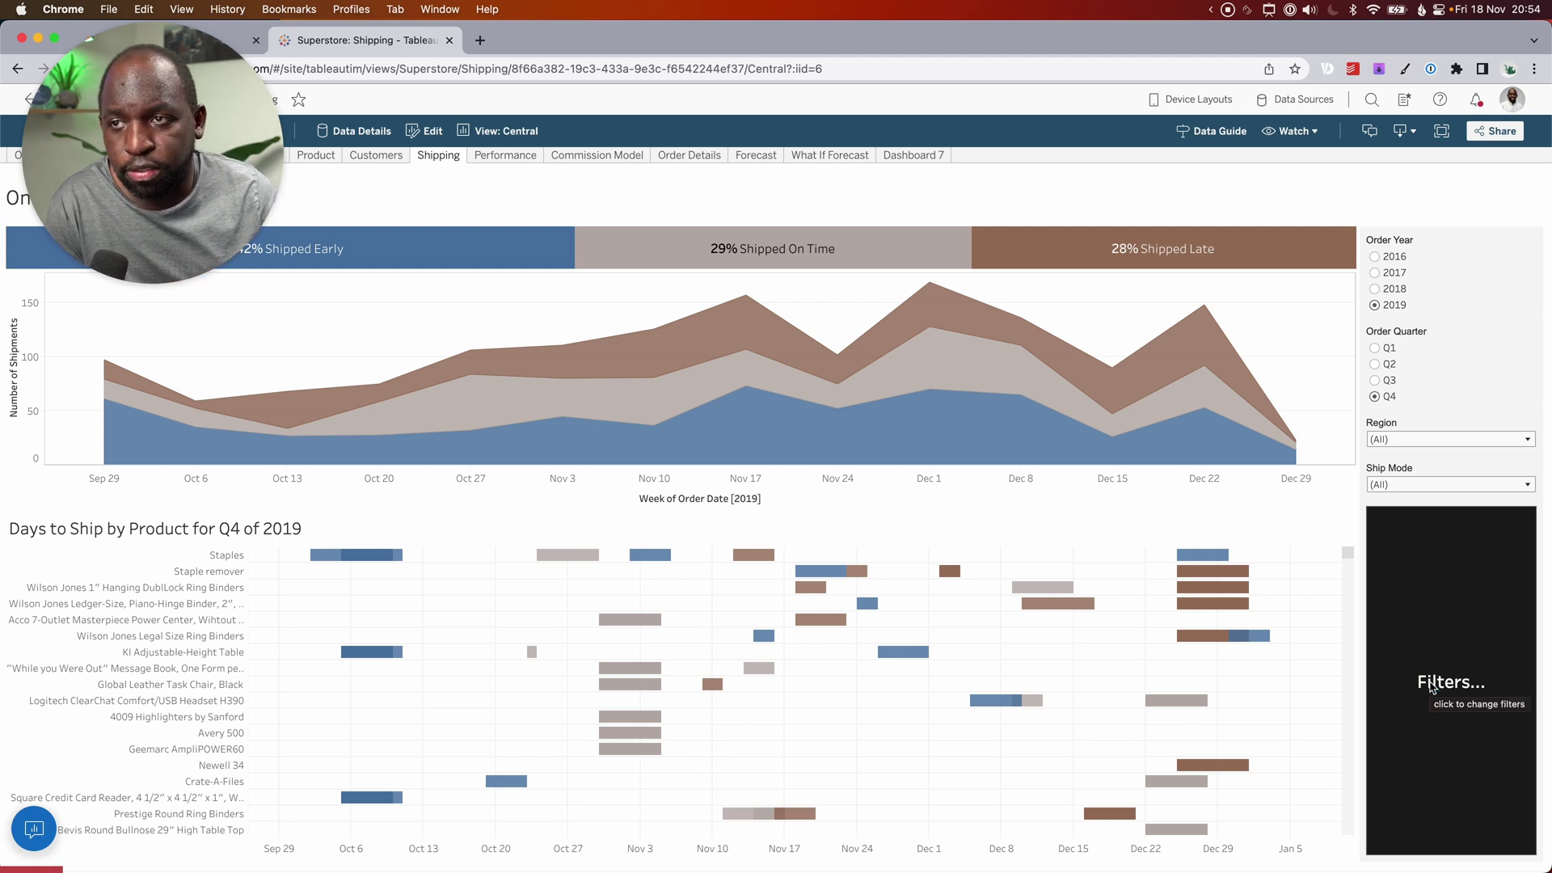
pyautogui.click(1439, 686)
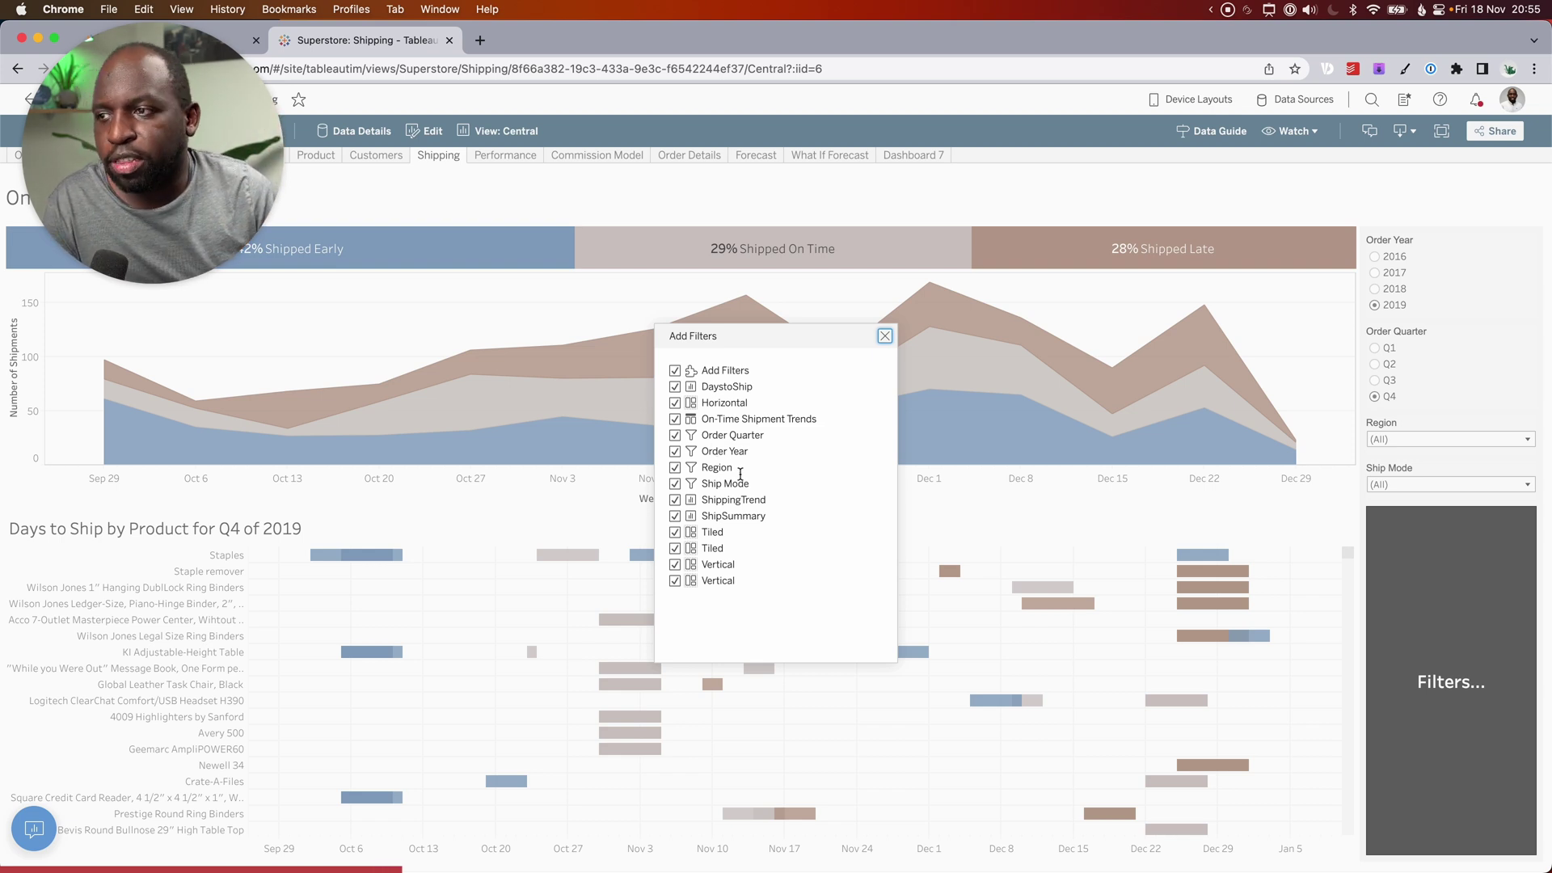
# - Toggle the Filters button, Days to Ship chart and Horizontal container off and back on
pyautogui.click(743, 636)
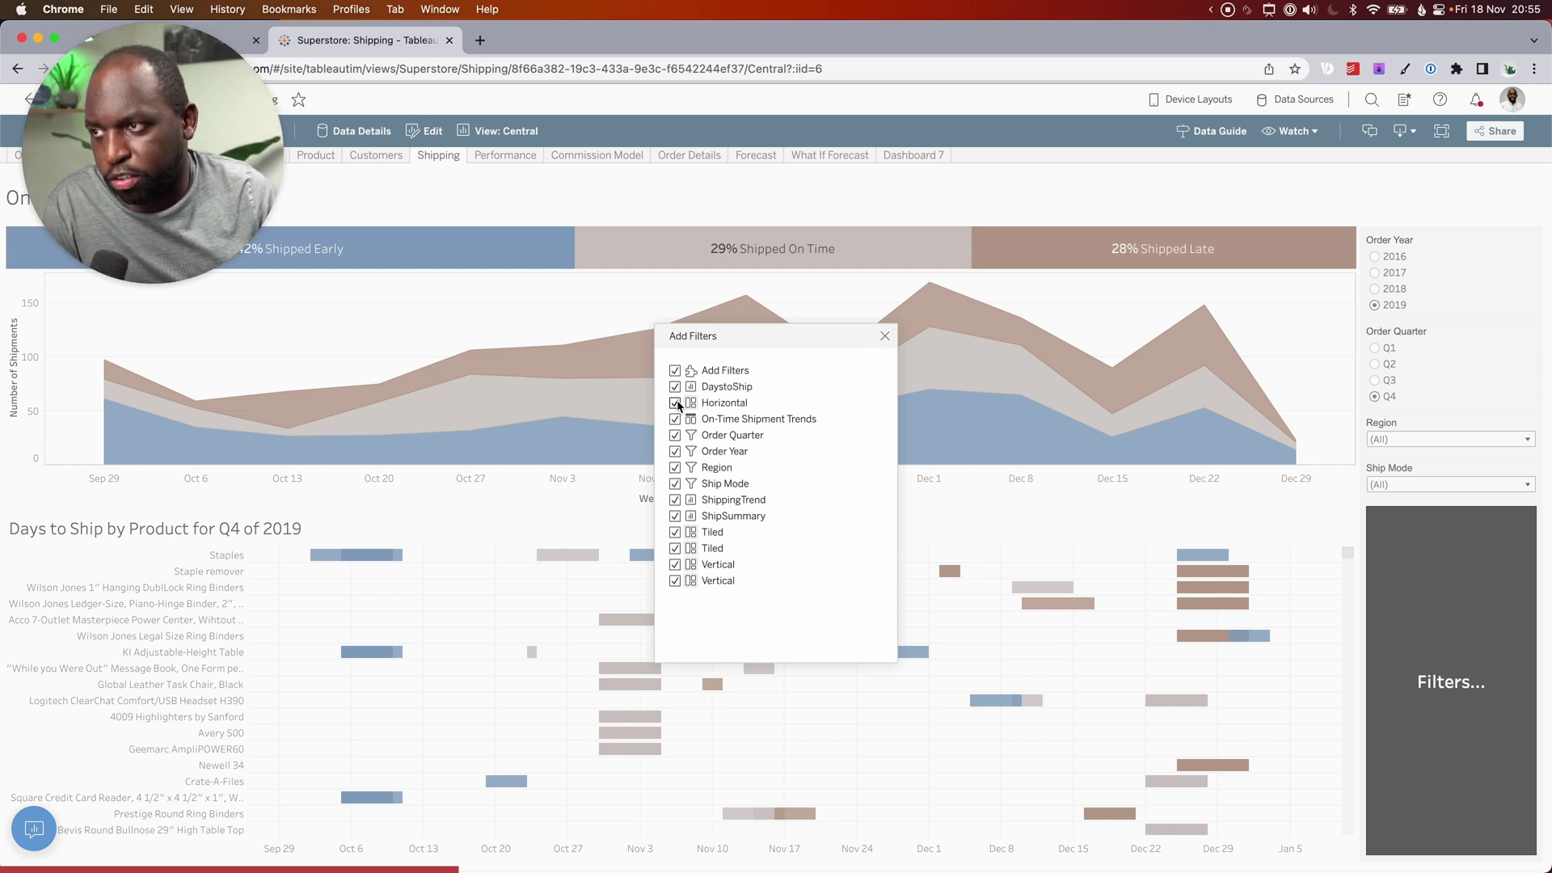
pyautogui.click(674, 372)
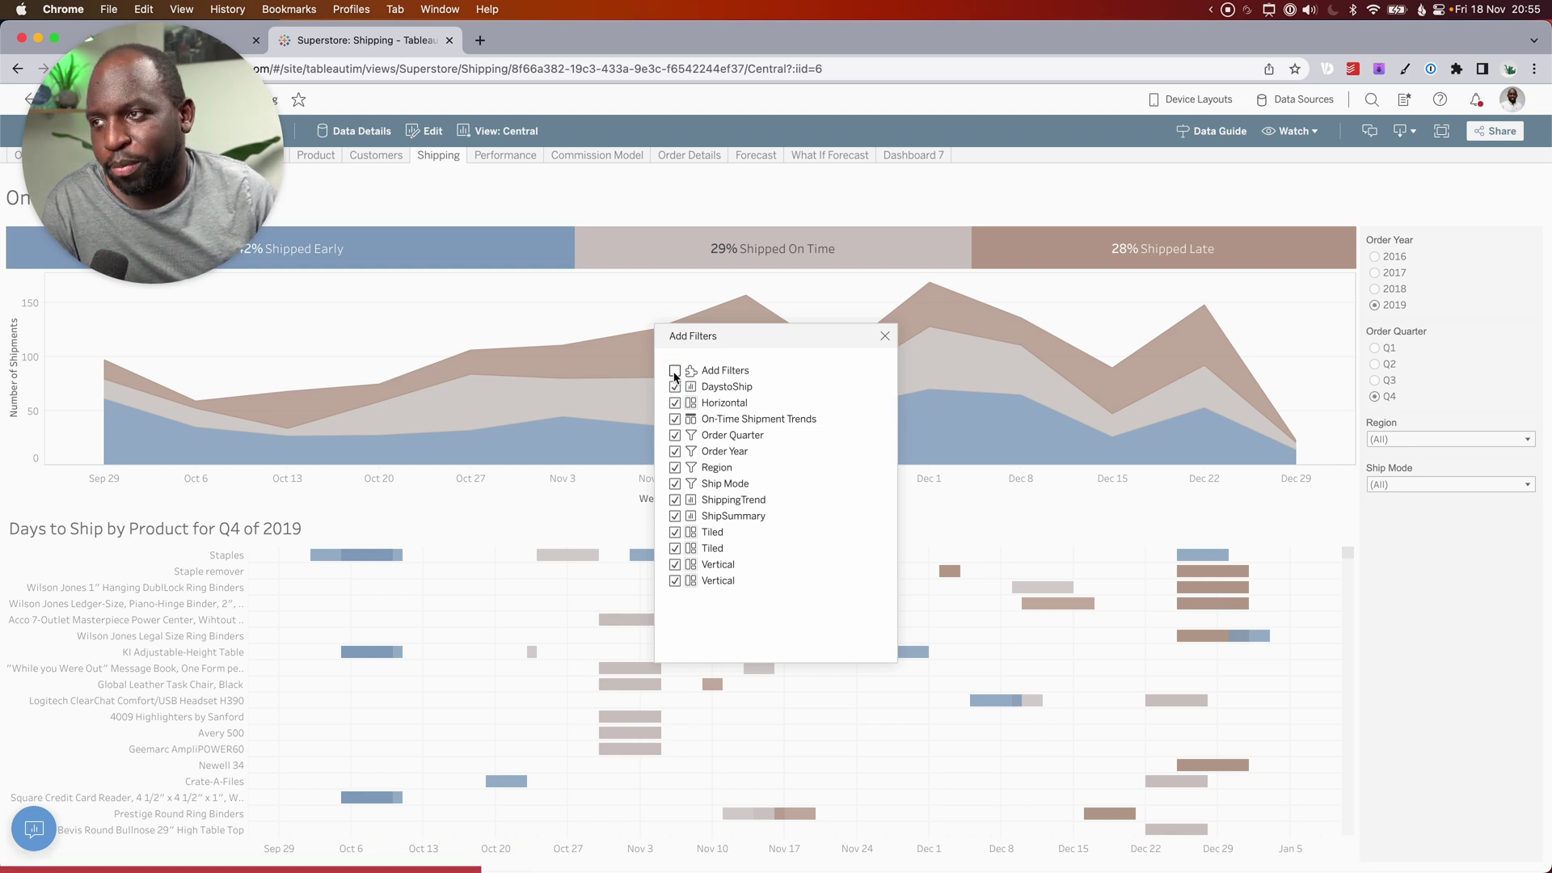
pyautogui.click(674, 372)
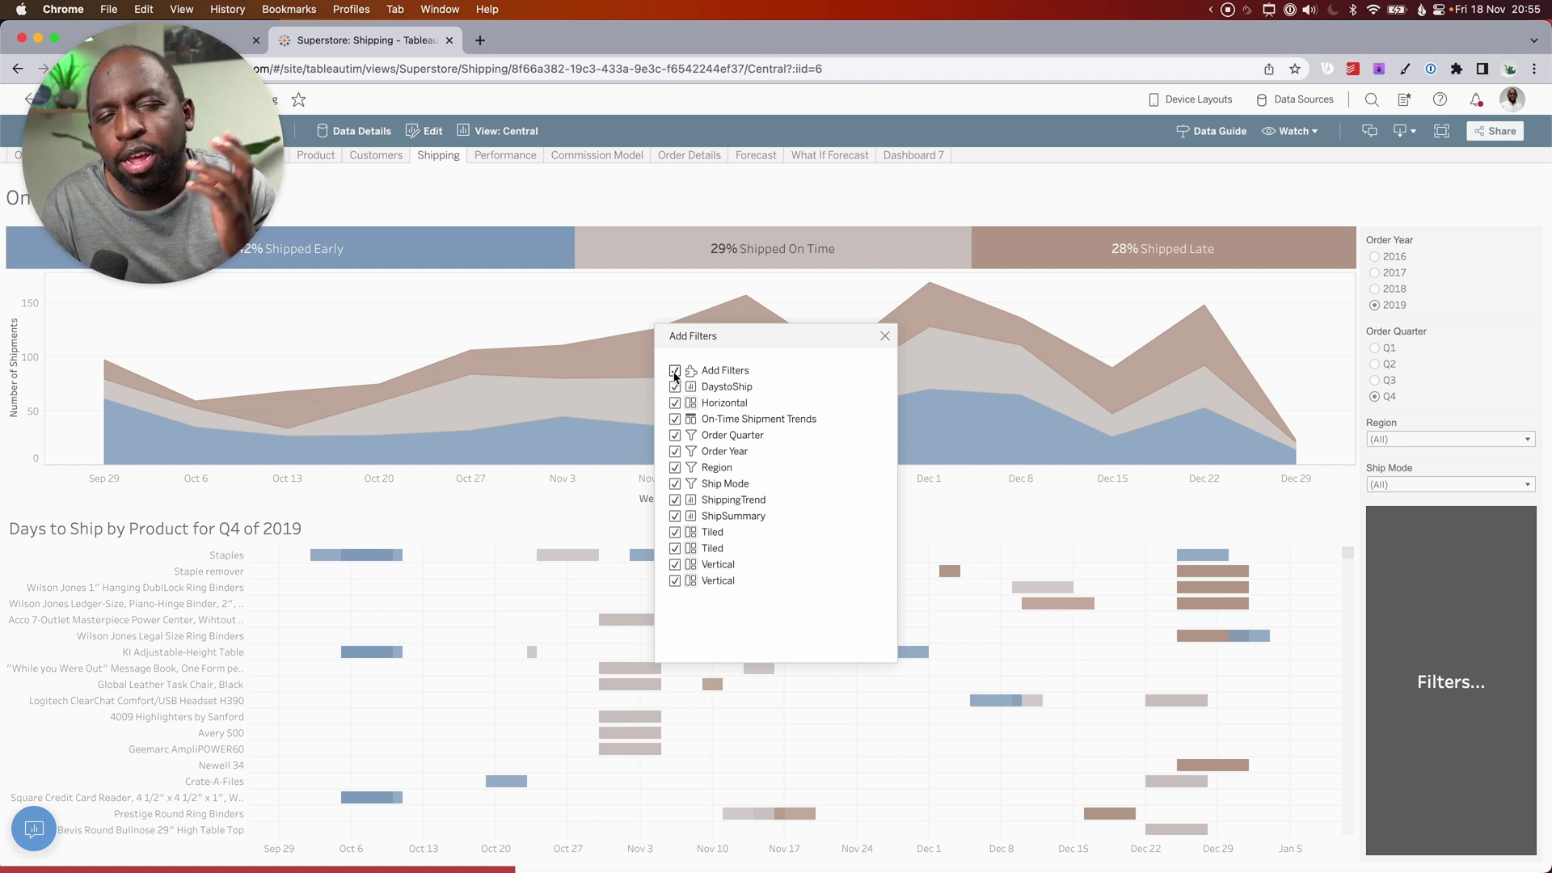
pyautogui.click(674, 372)
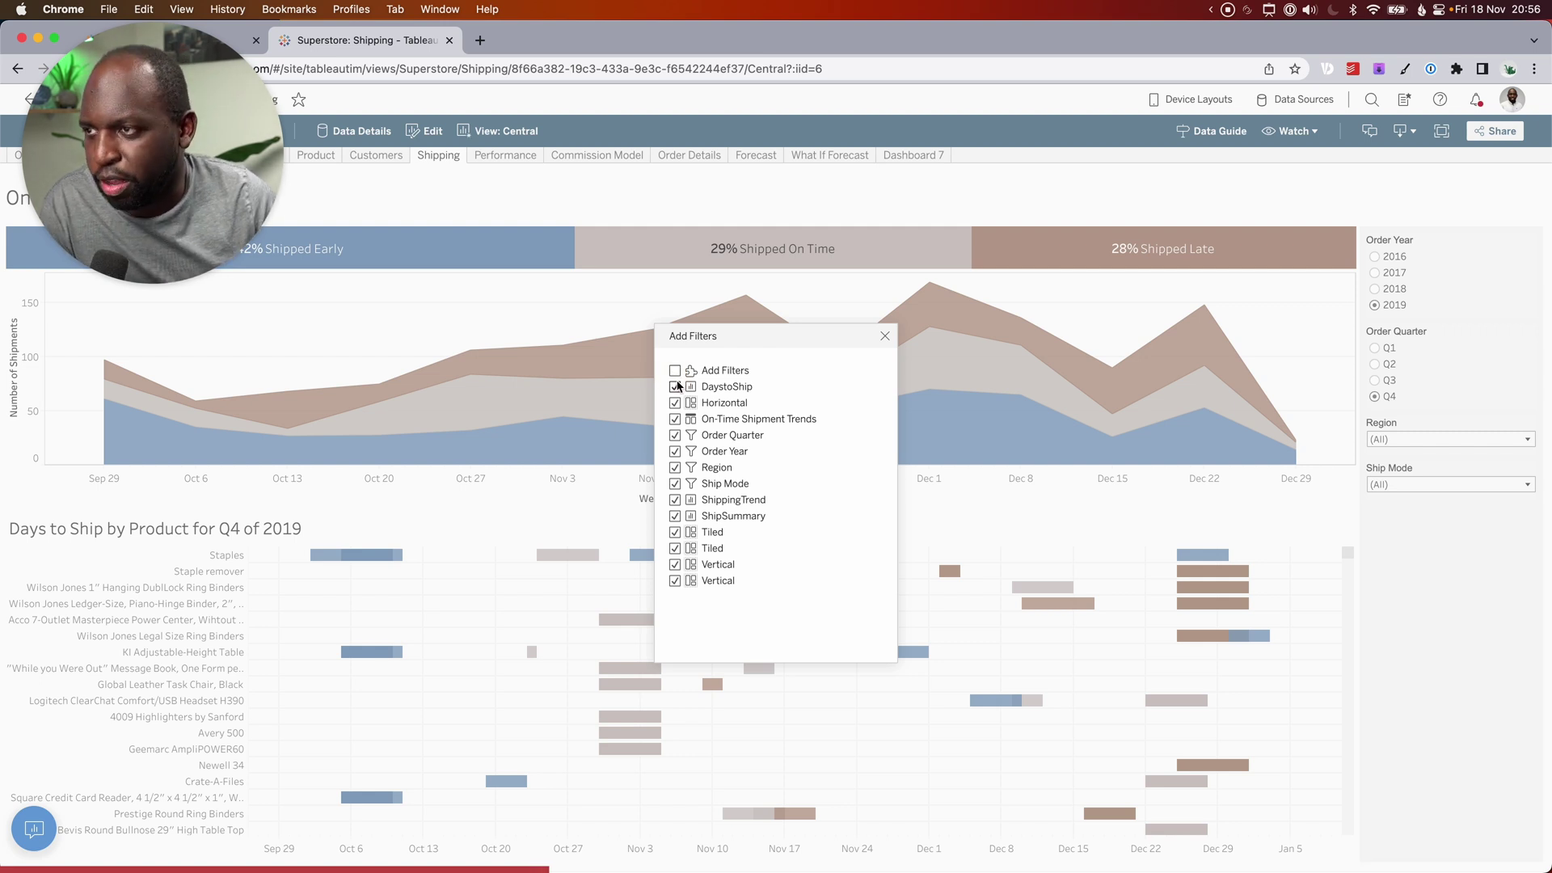
pyautogui.click(675, 371)
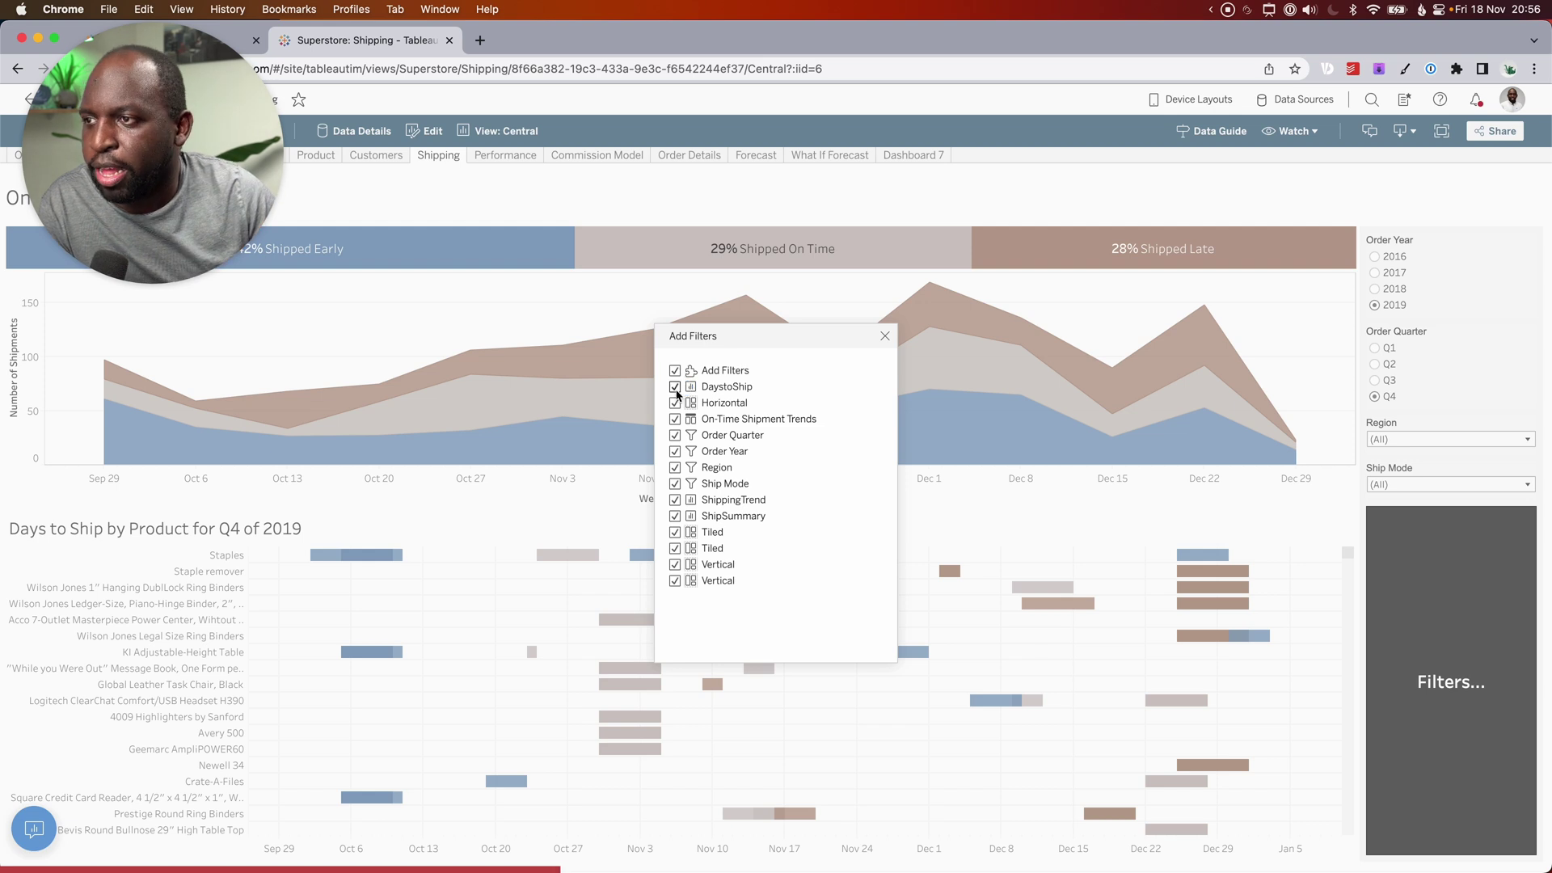
pyautogui.click(675, 387)
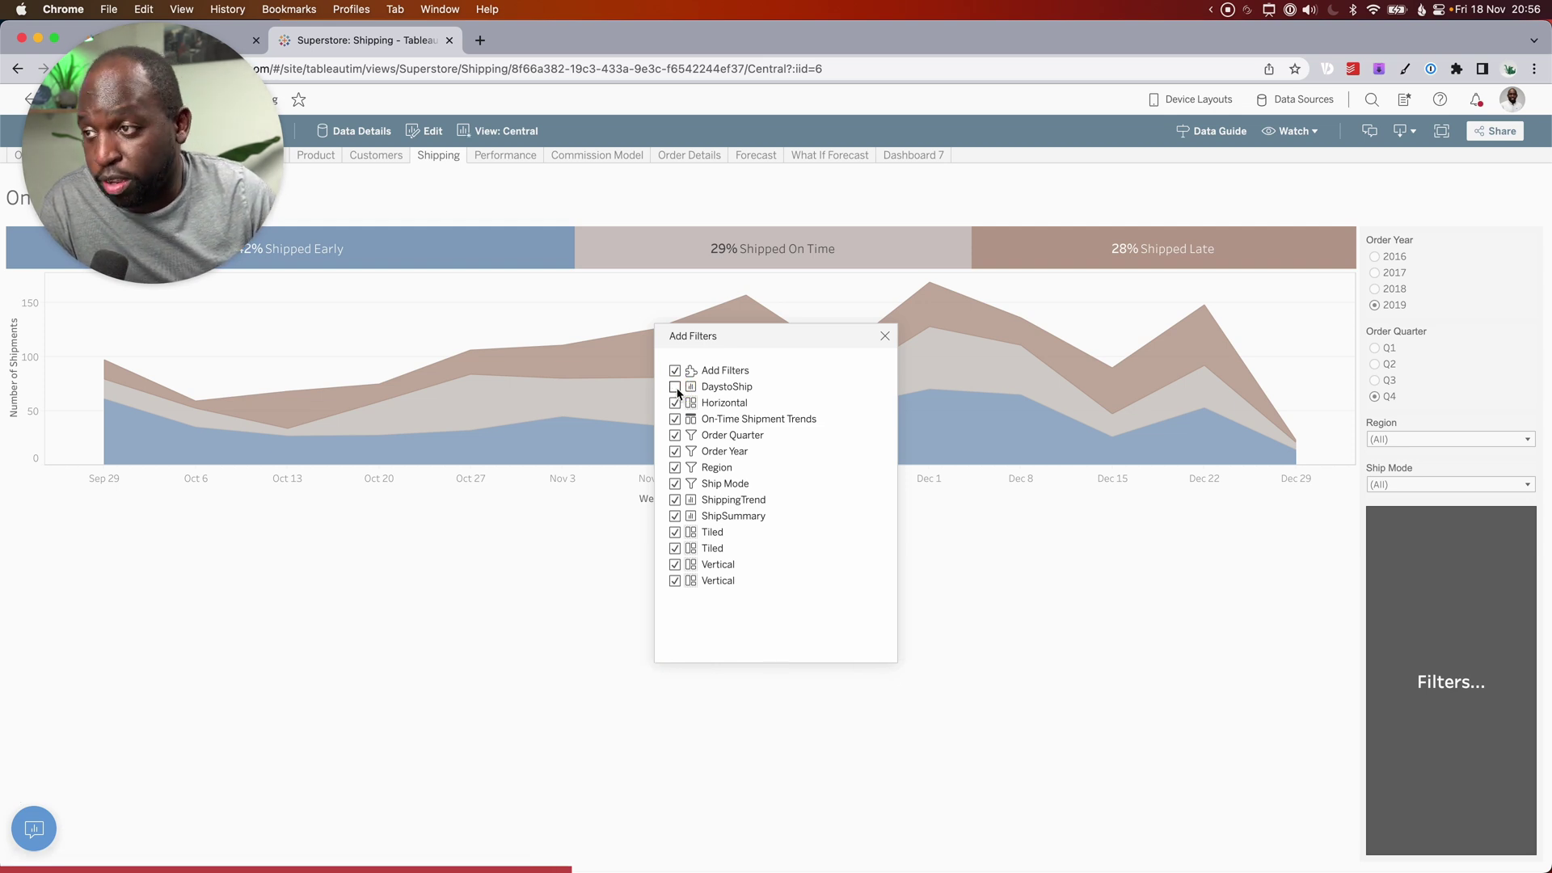
pyautogui.click(675, 388)
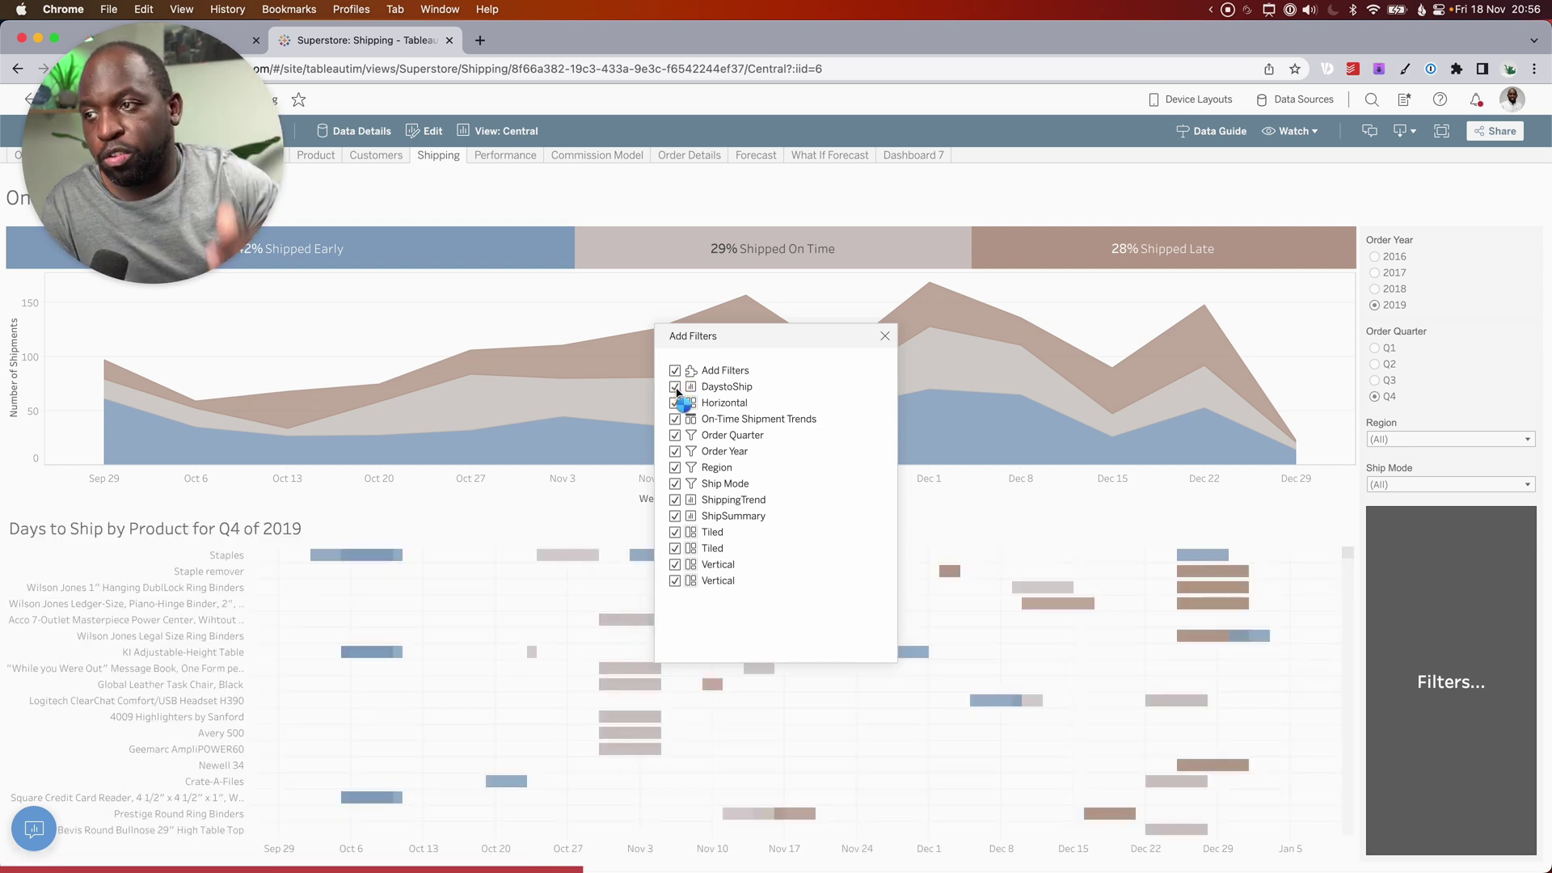
pyautogui.click(675, 403)
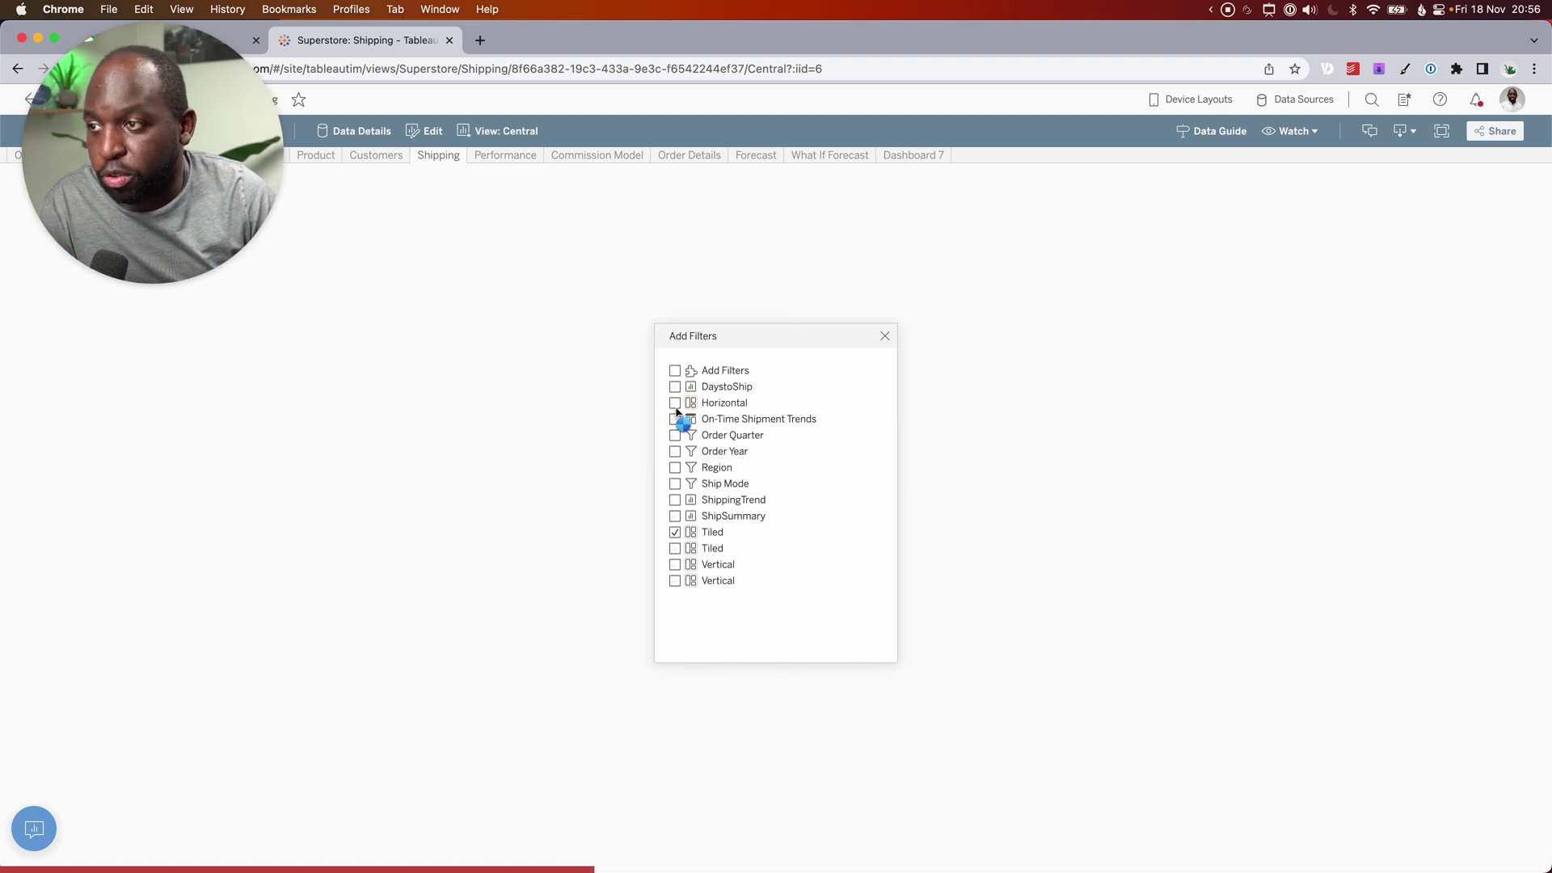
pyautogui.click(675, 403)
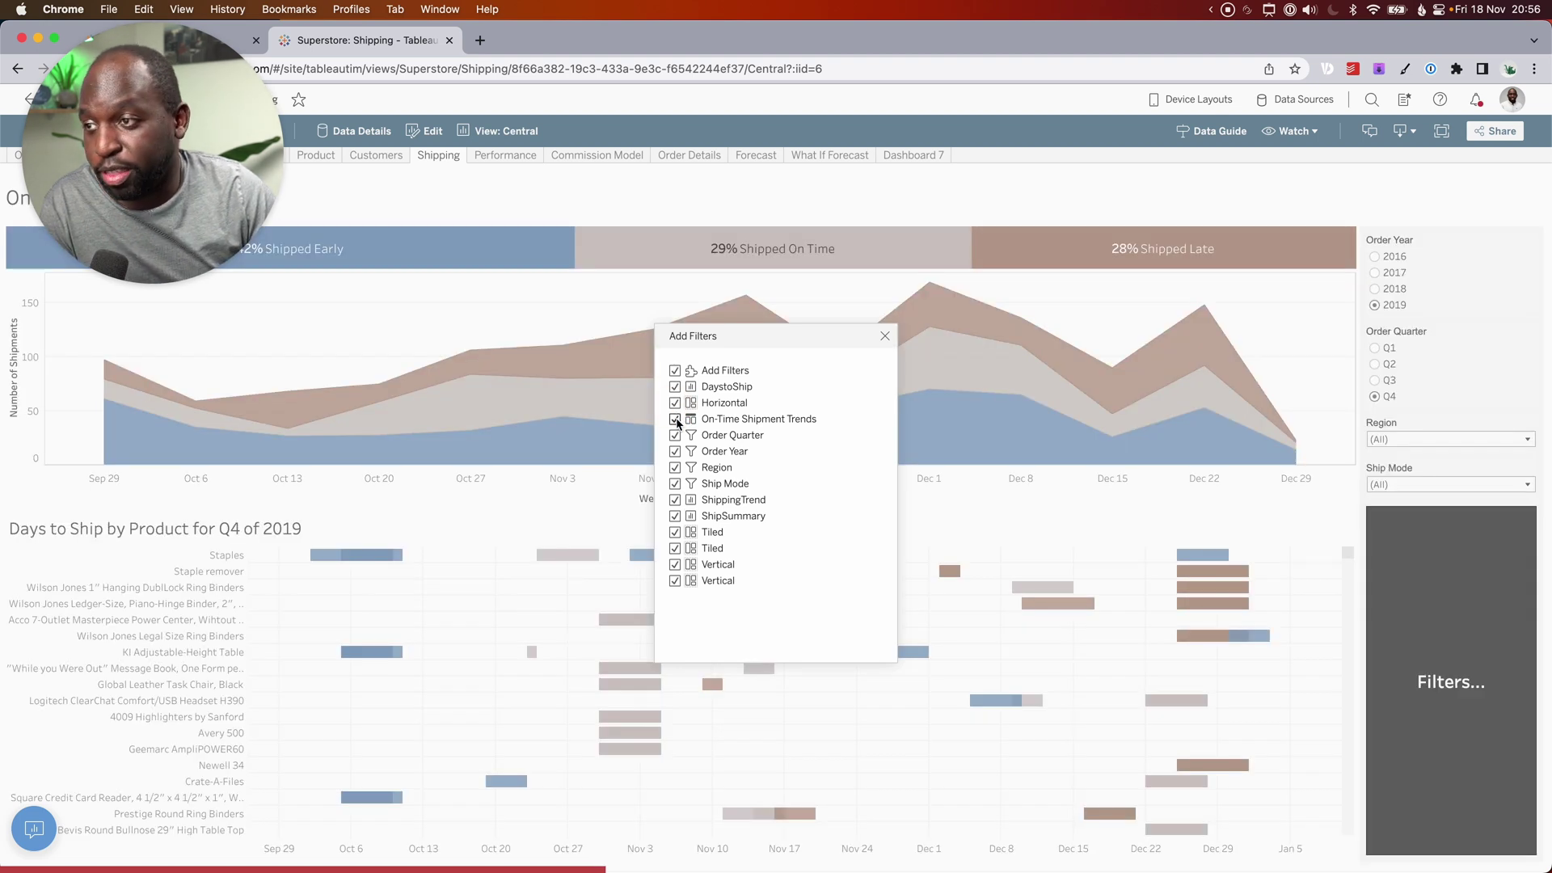
# - Repeatedly hide and show the On-Time Shipment Trends title
pyautogui.click(675, 419)
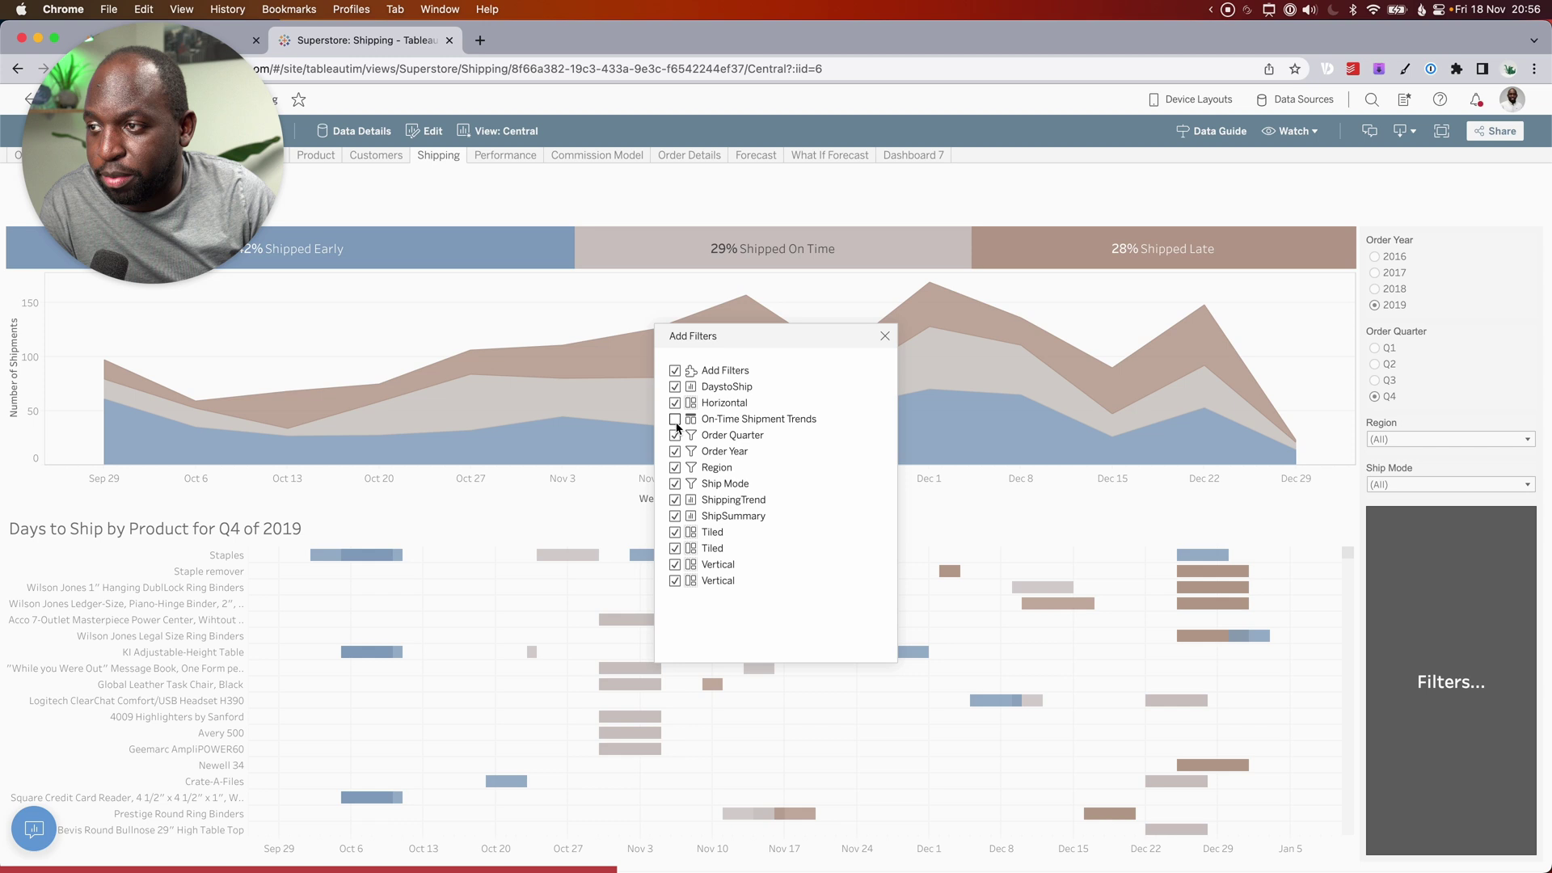
pyautogui.click(676, 420)
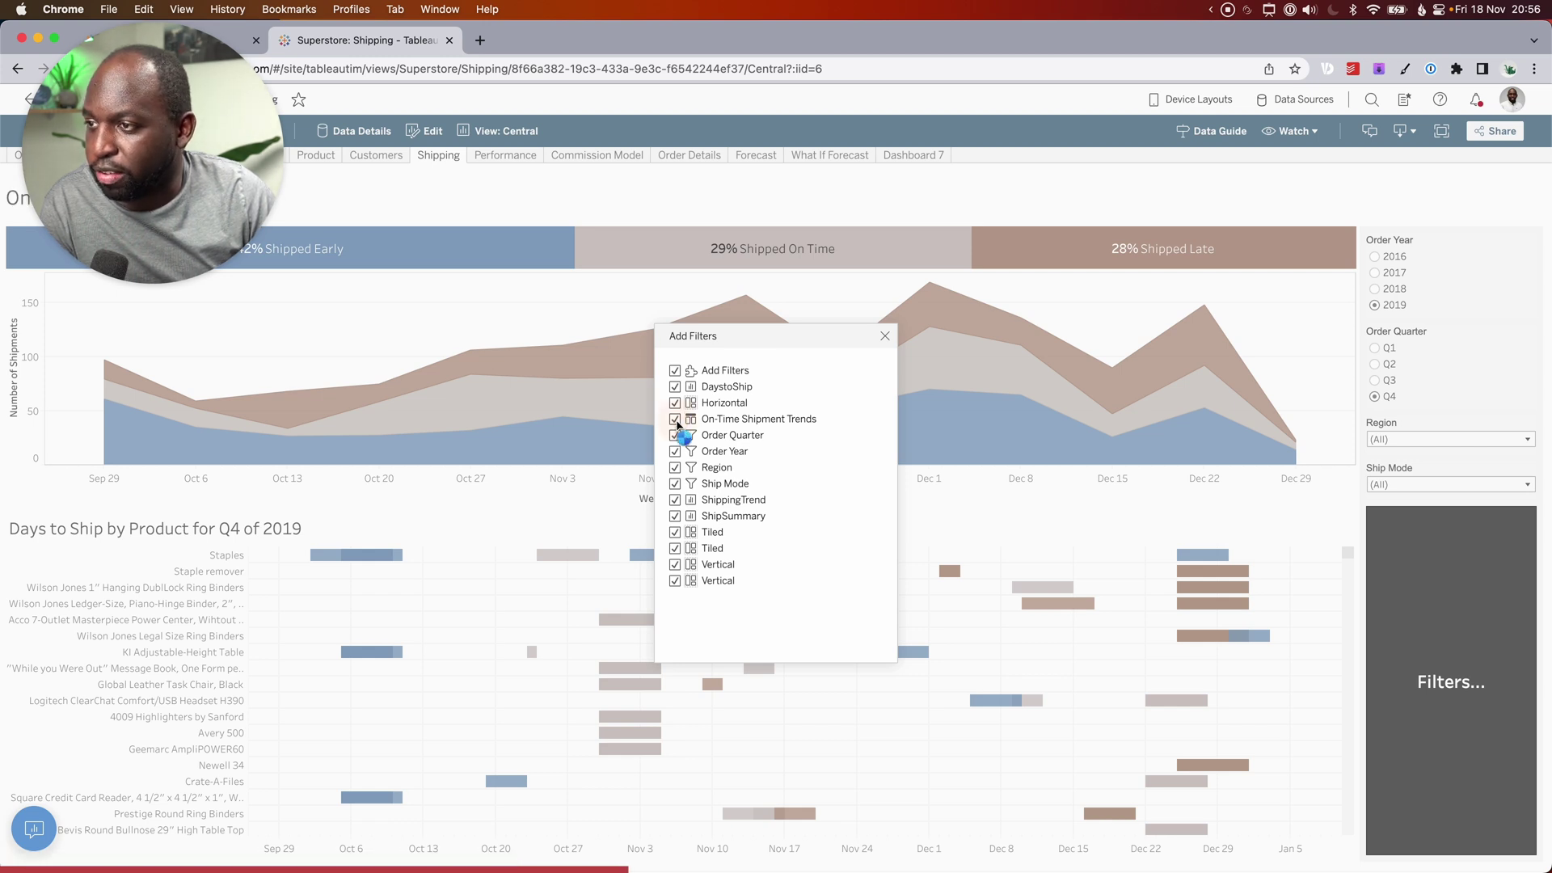
pyautogui.click(676, 419)
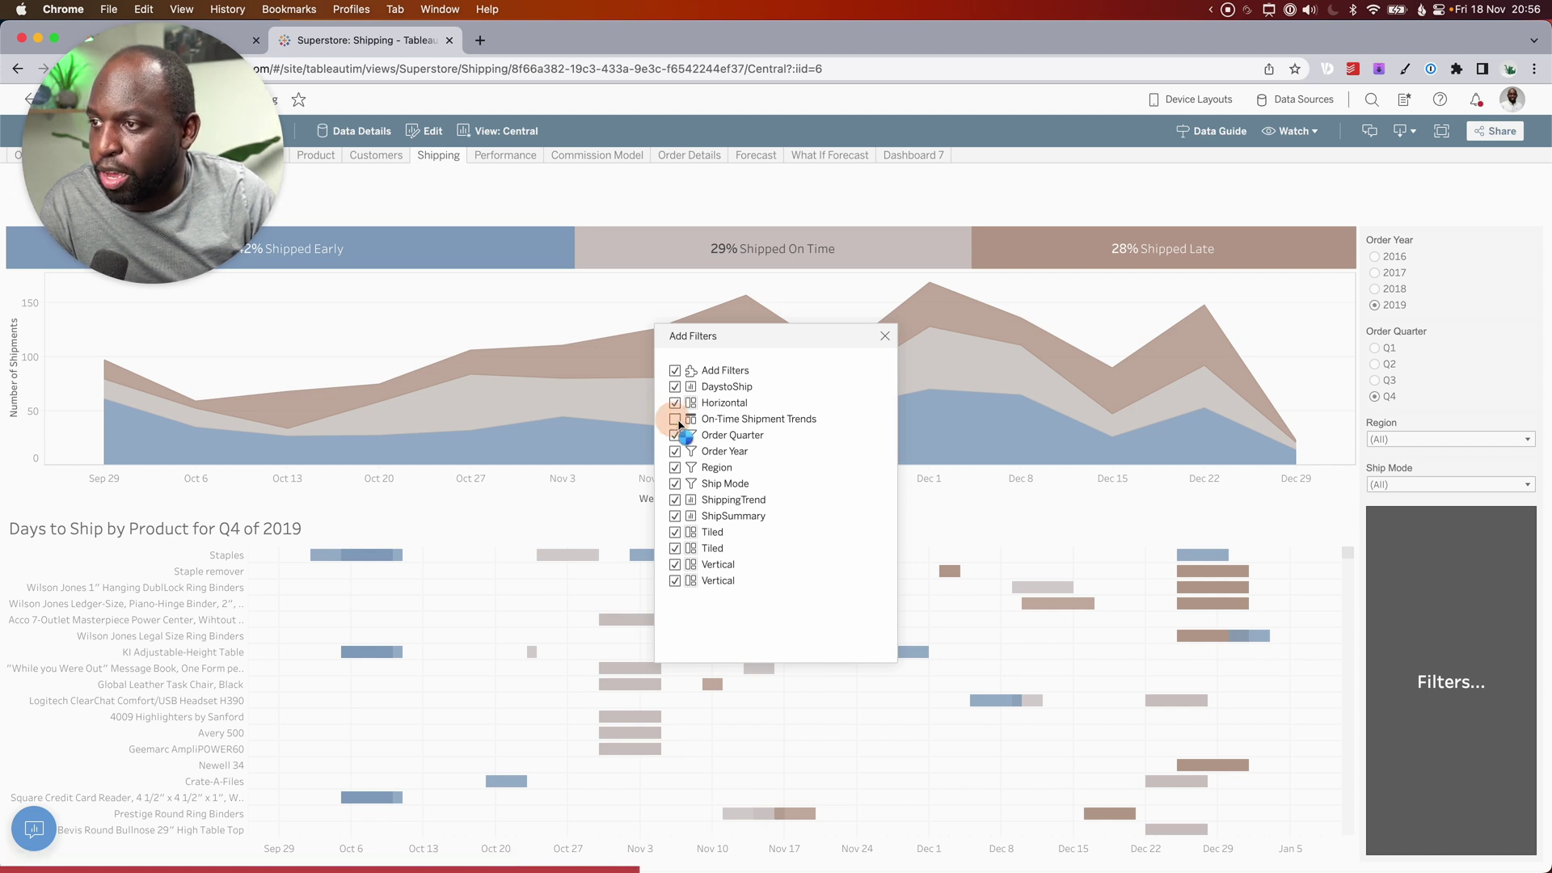
pyautogui.click(676, 420)
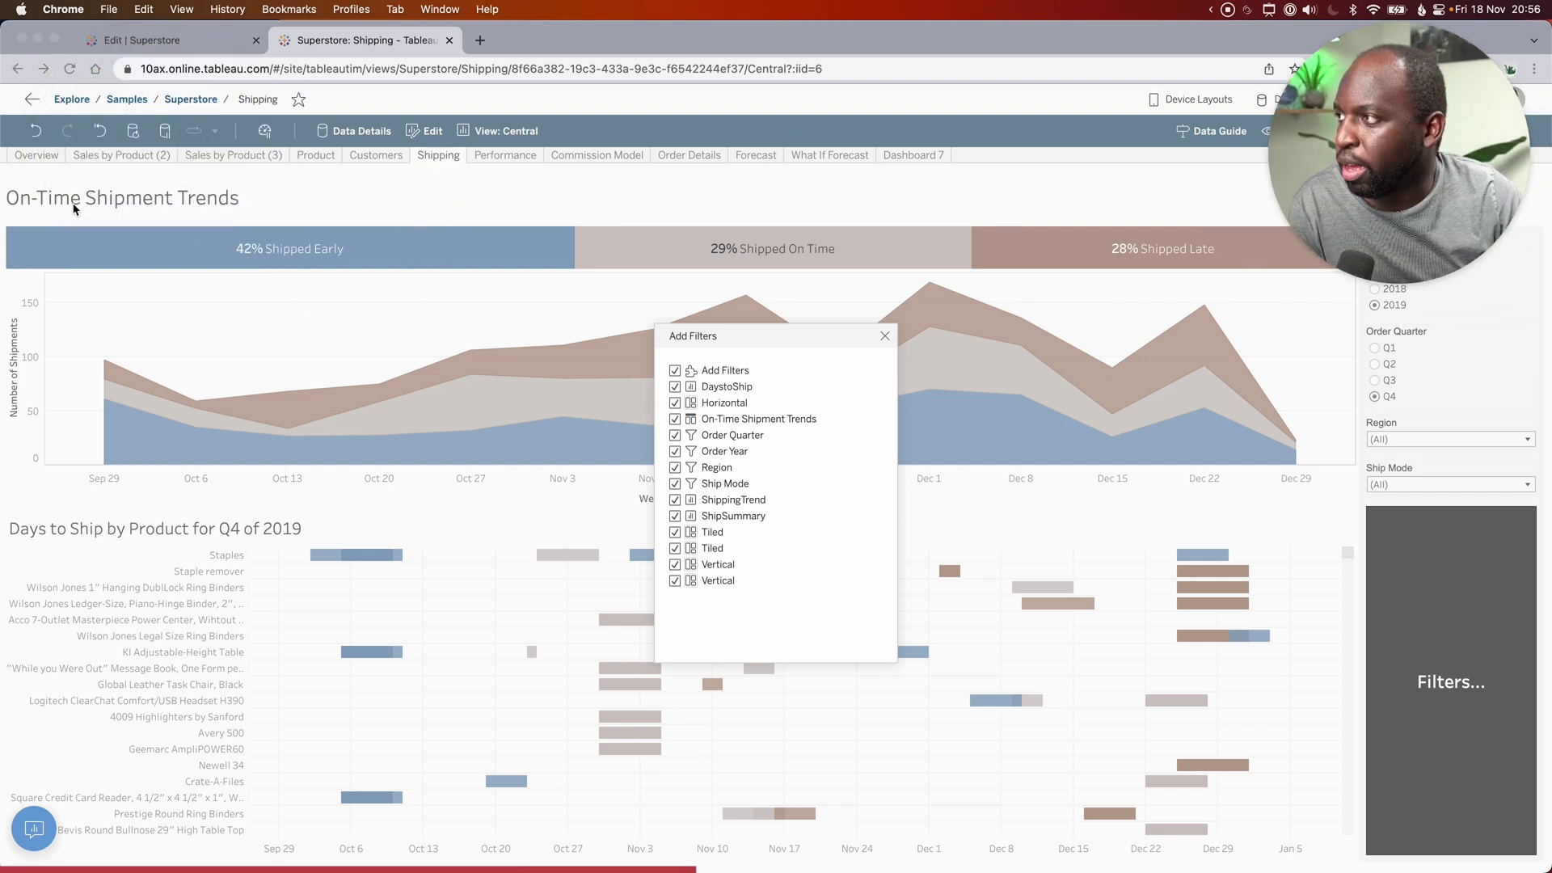
pyautogui.click(675, 420)
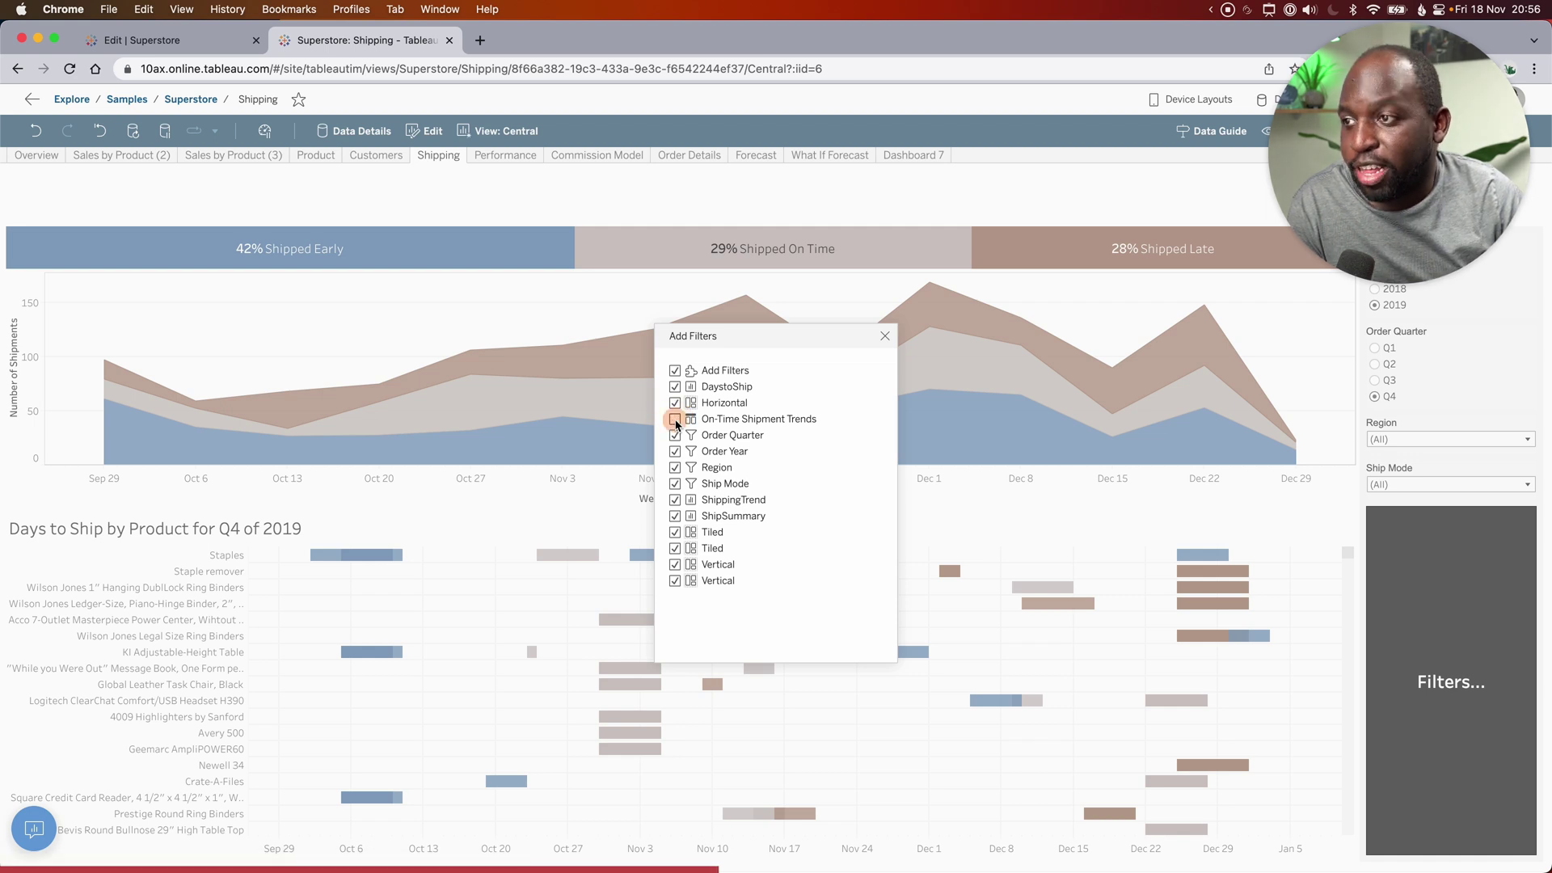
pyautogui.click(676, 419)
pyautogui.click(676, 420)
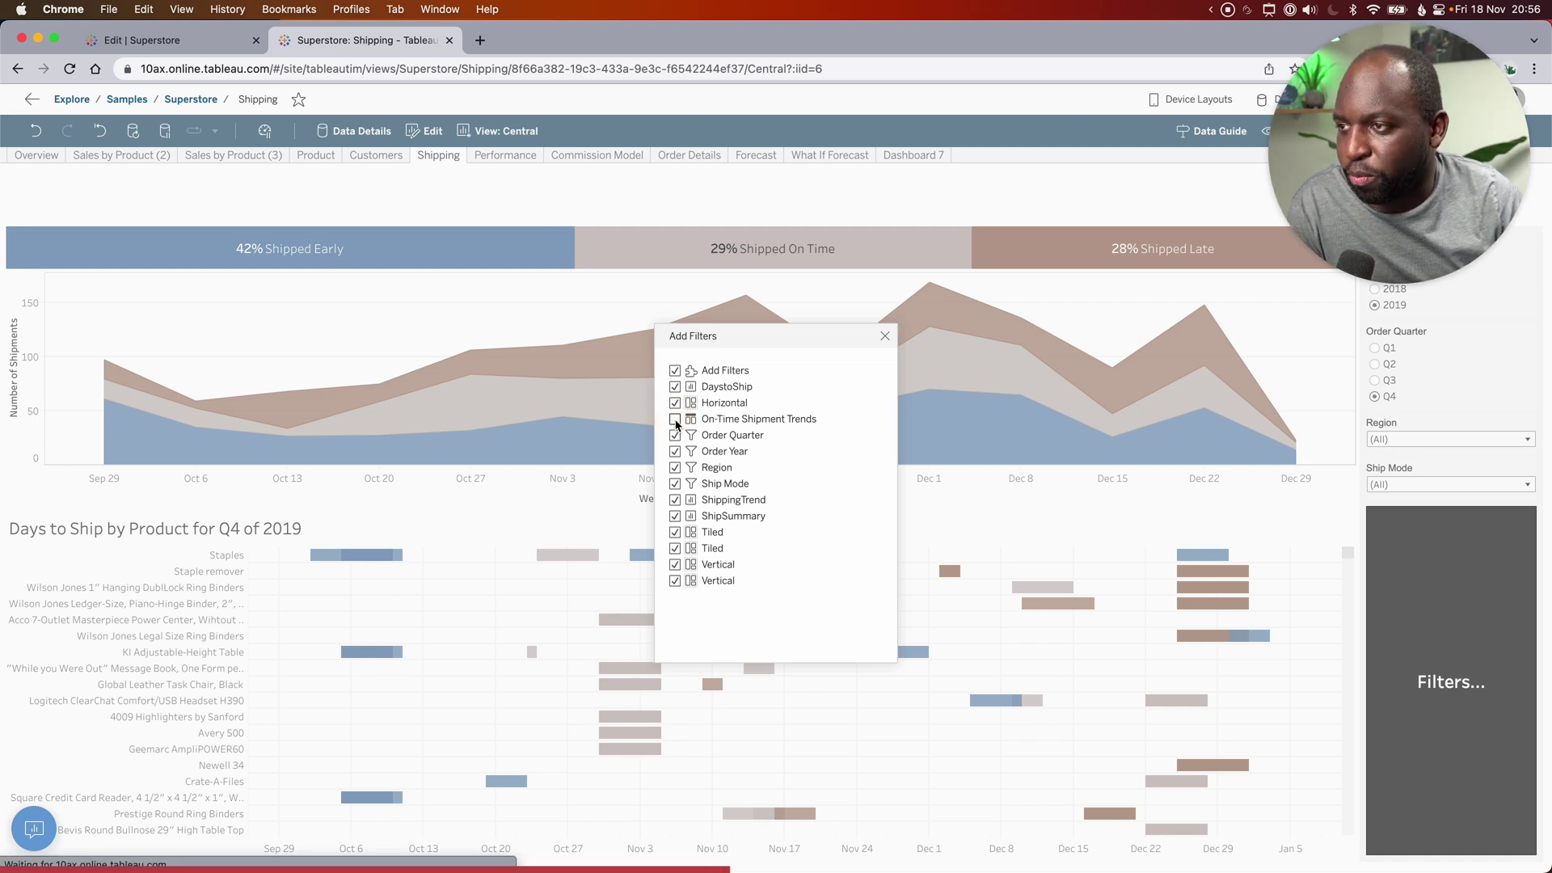
pyautogui.click(676, 419)
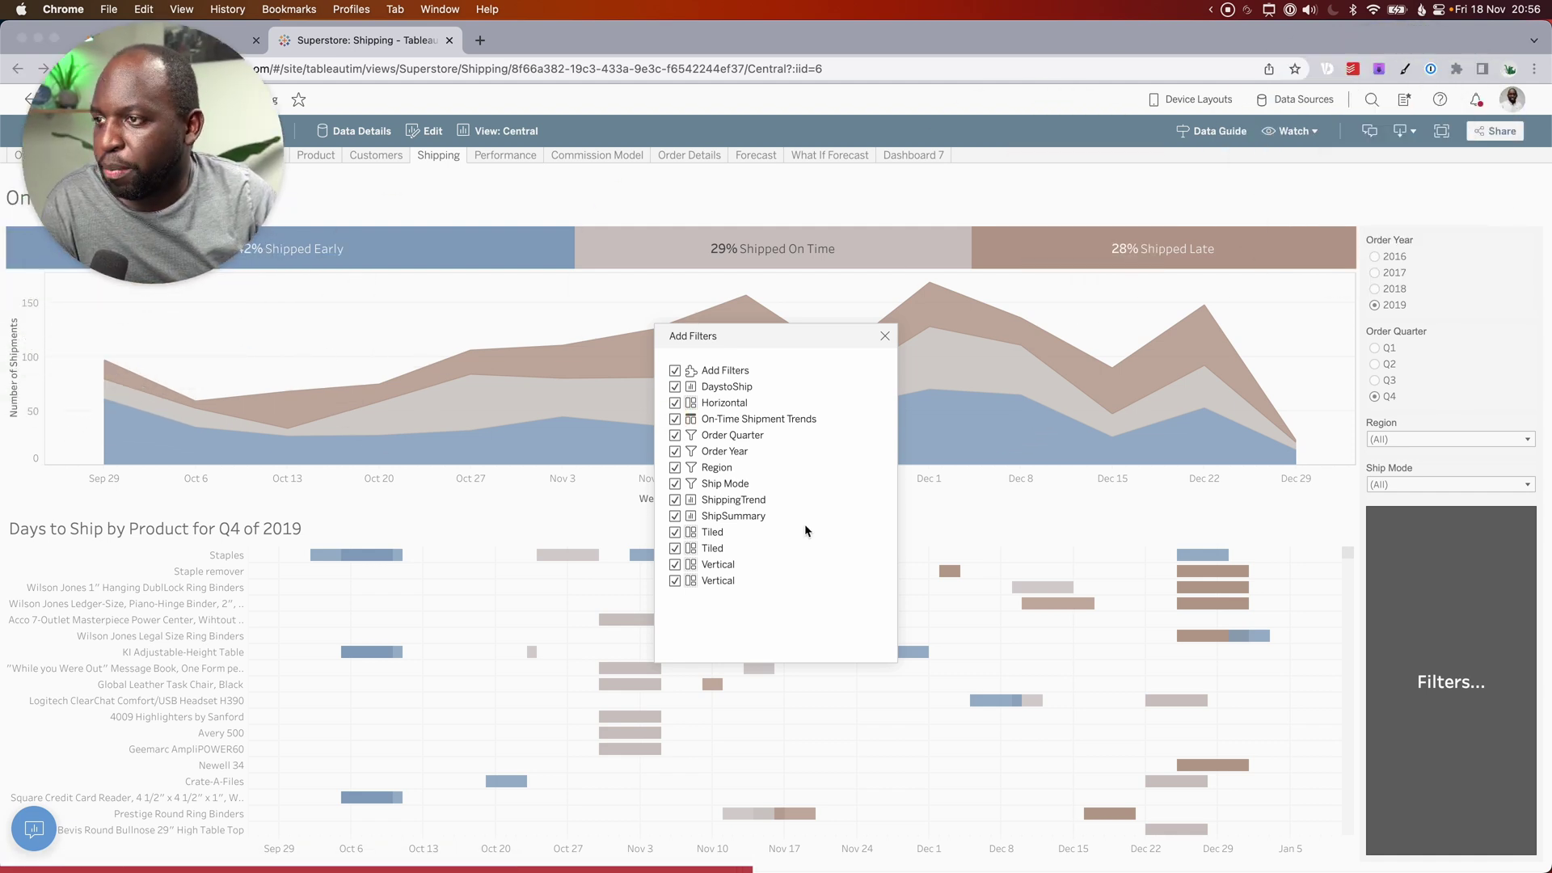
pyautogui.click(724, 442)
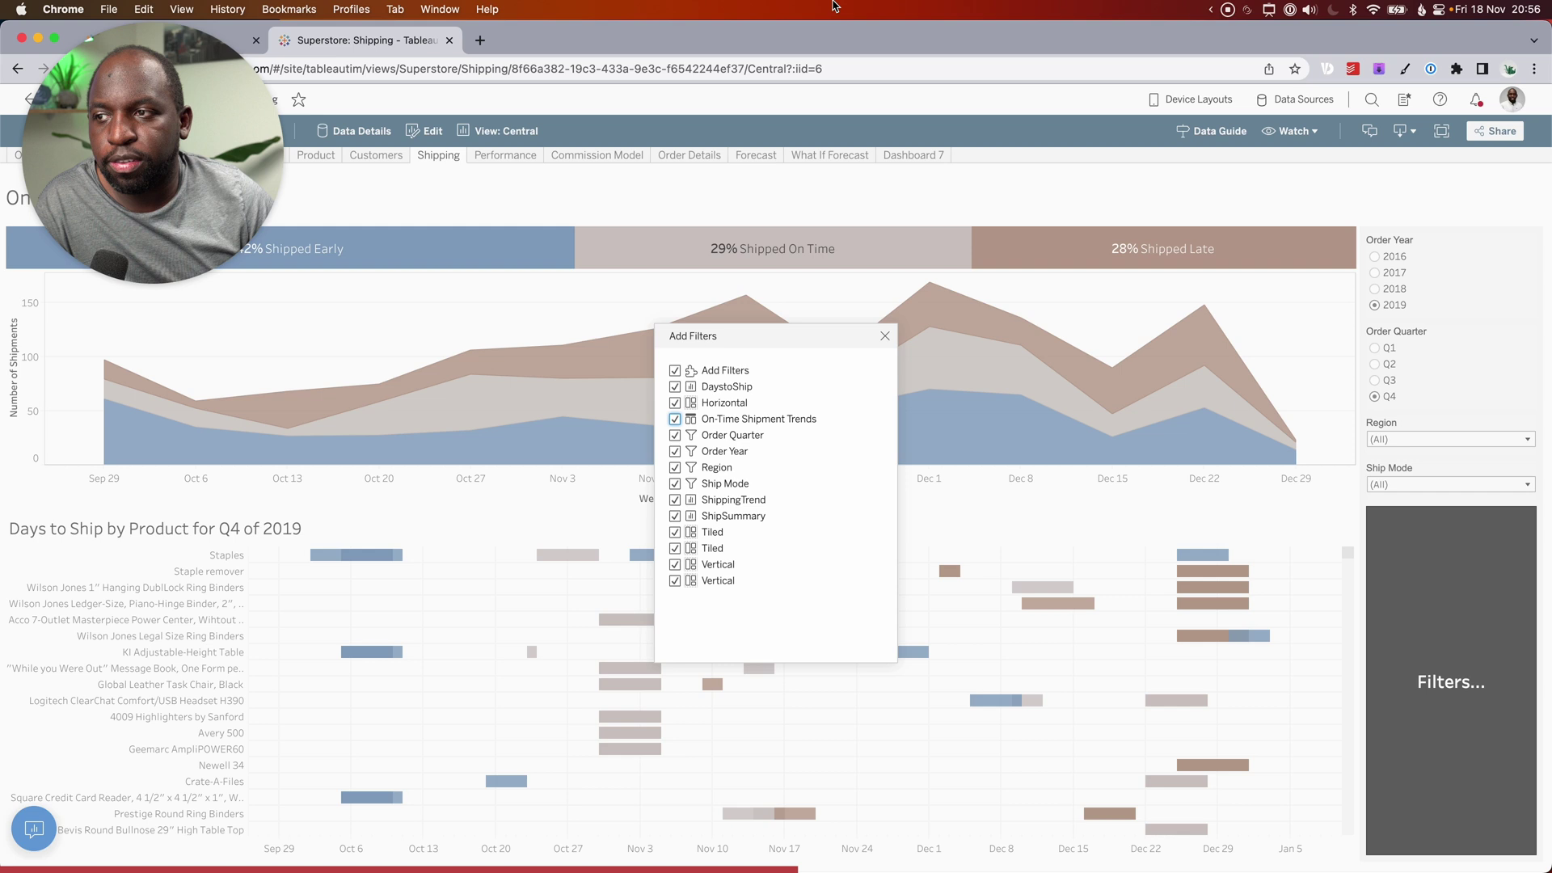
pyautogui.moveTo(835, 6)
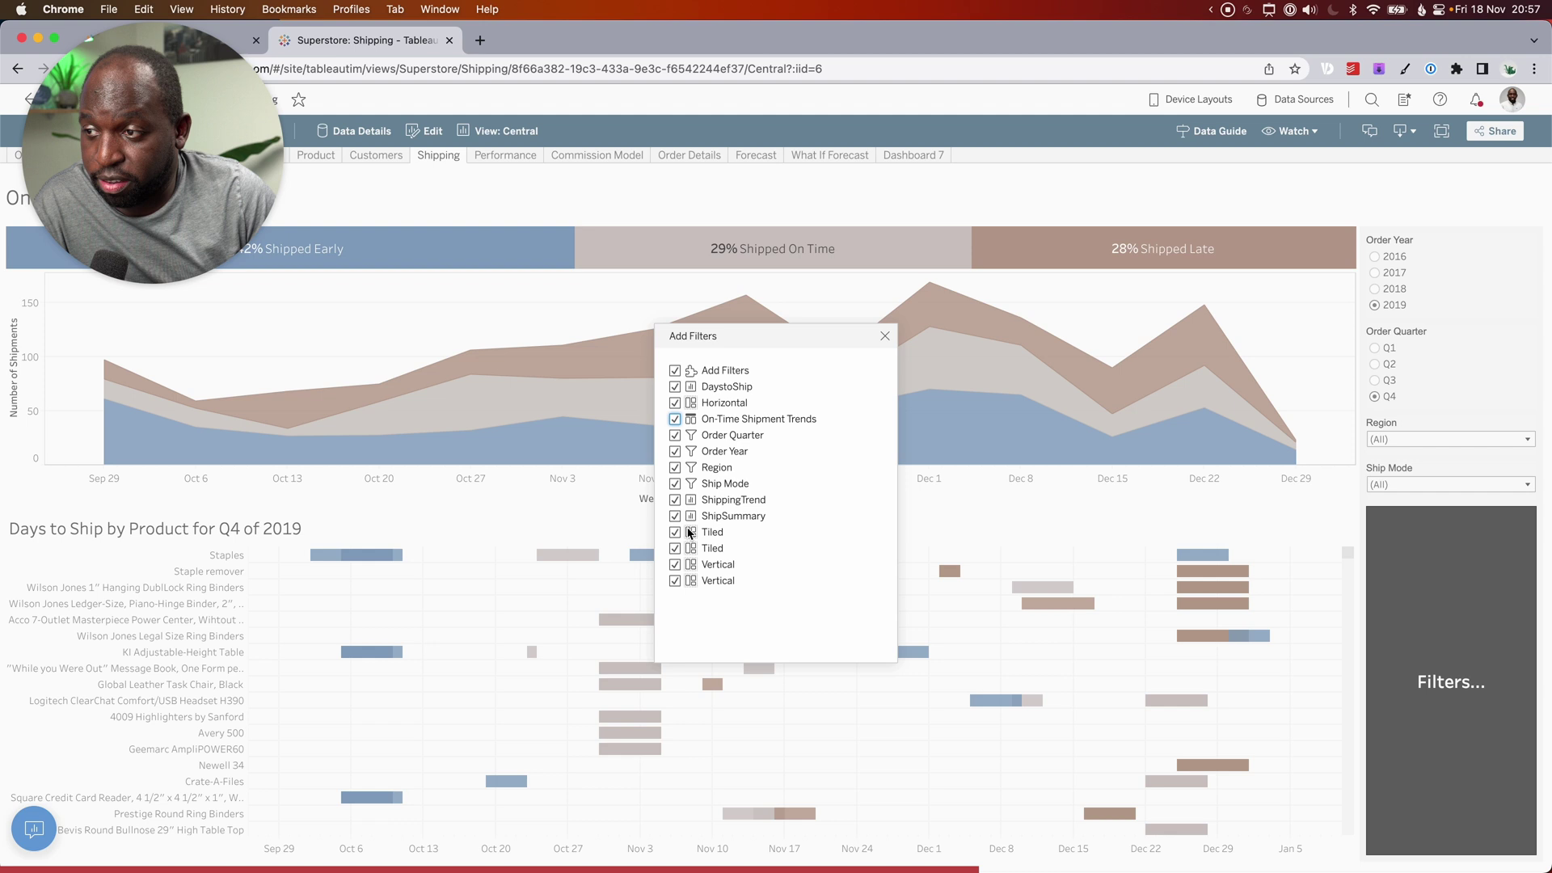
pyautogui.click(675, 516)
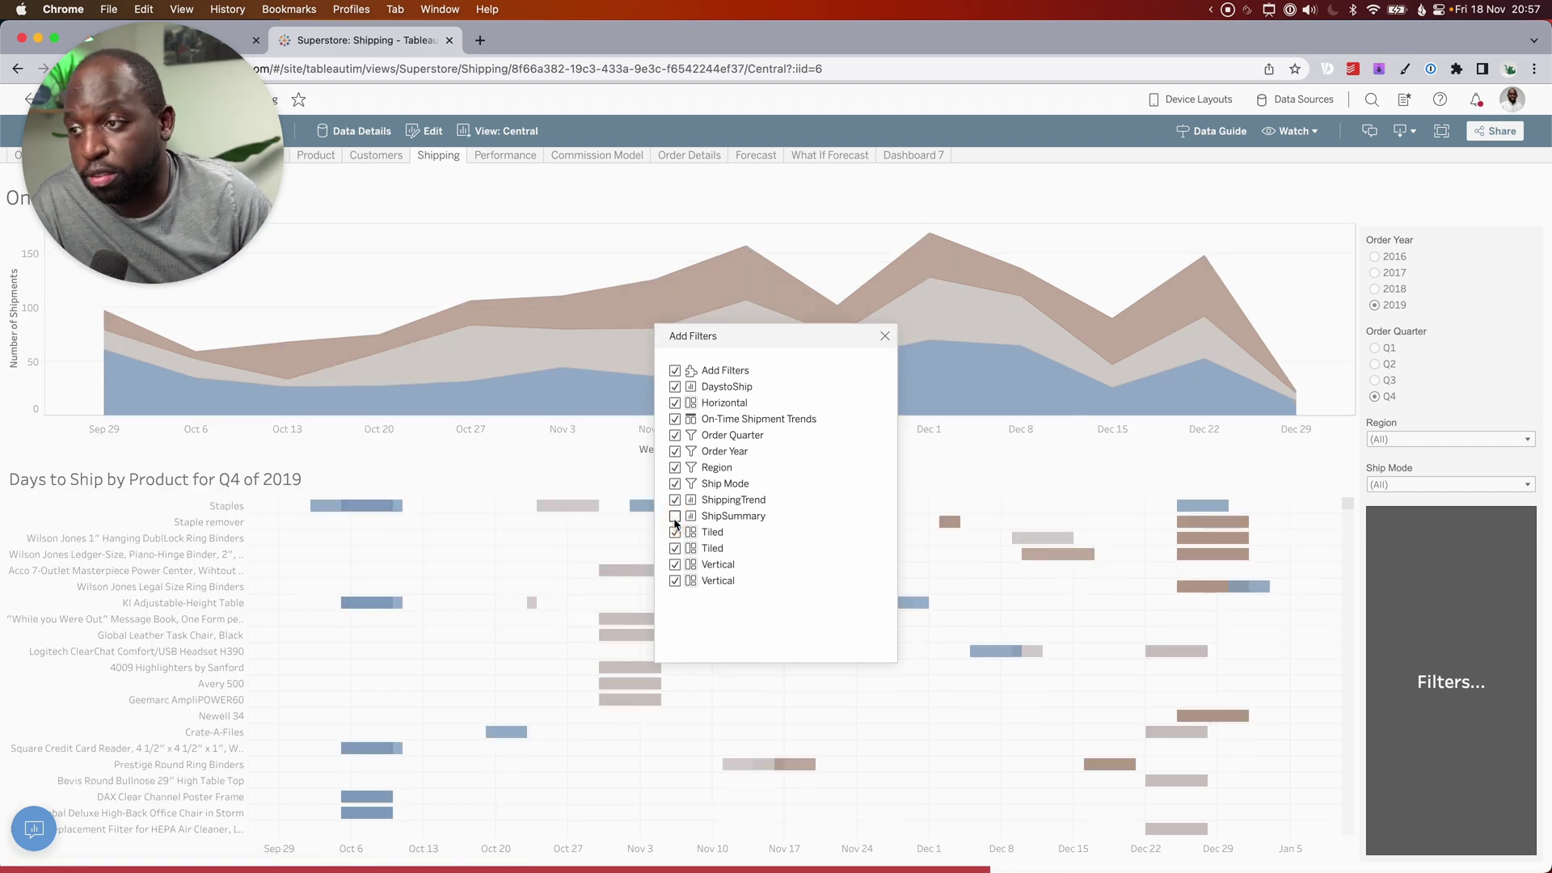
pyautogui.click(675, 519)
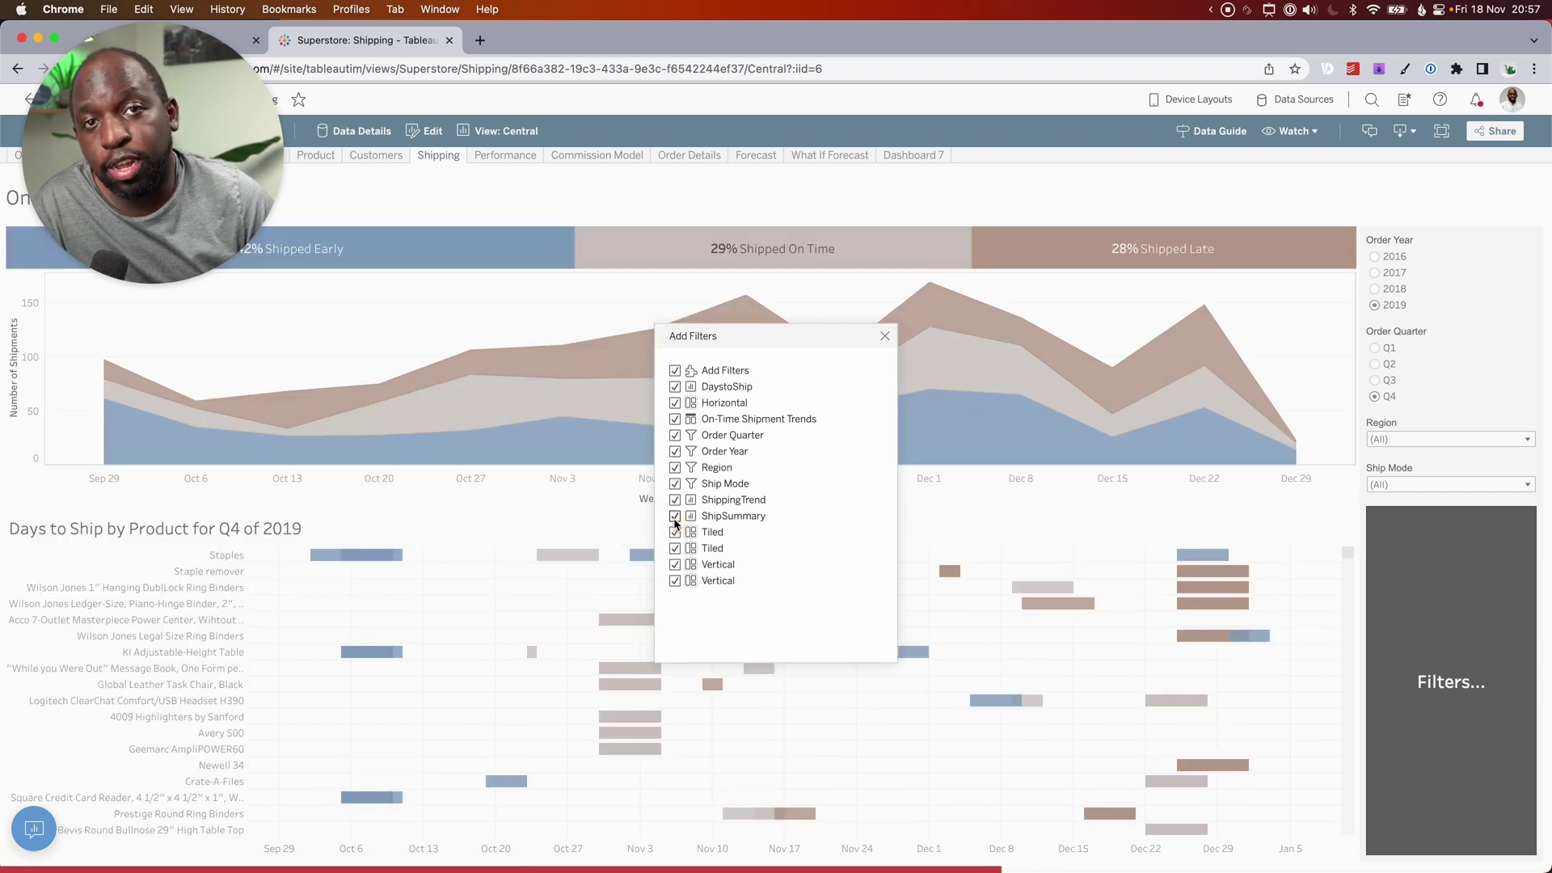
pyautogui.click(675, 500)
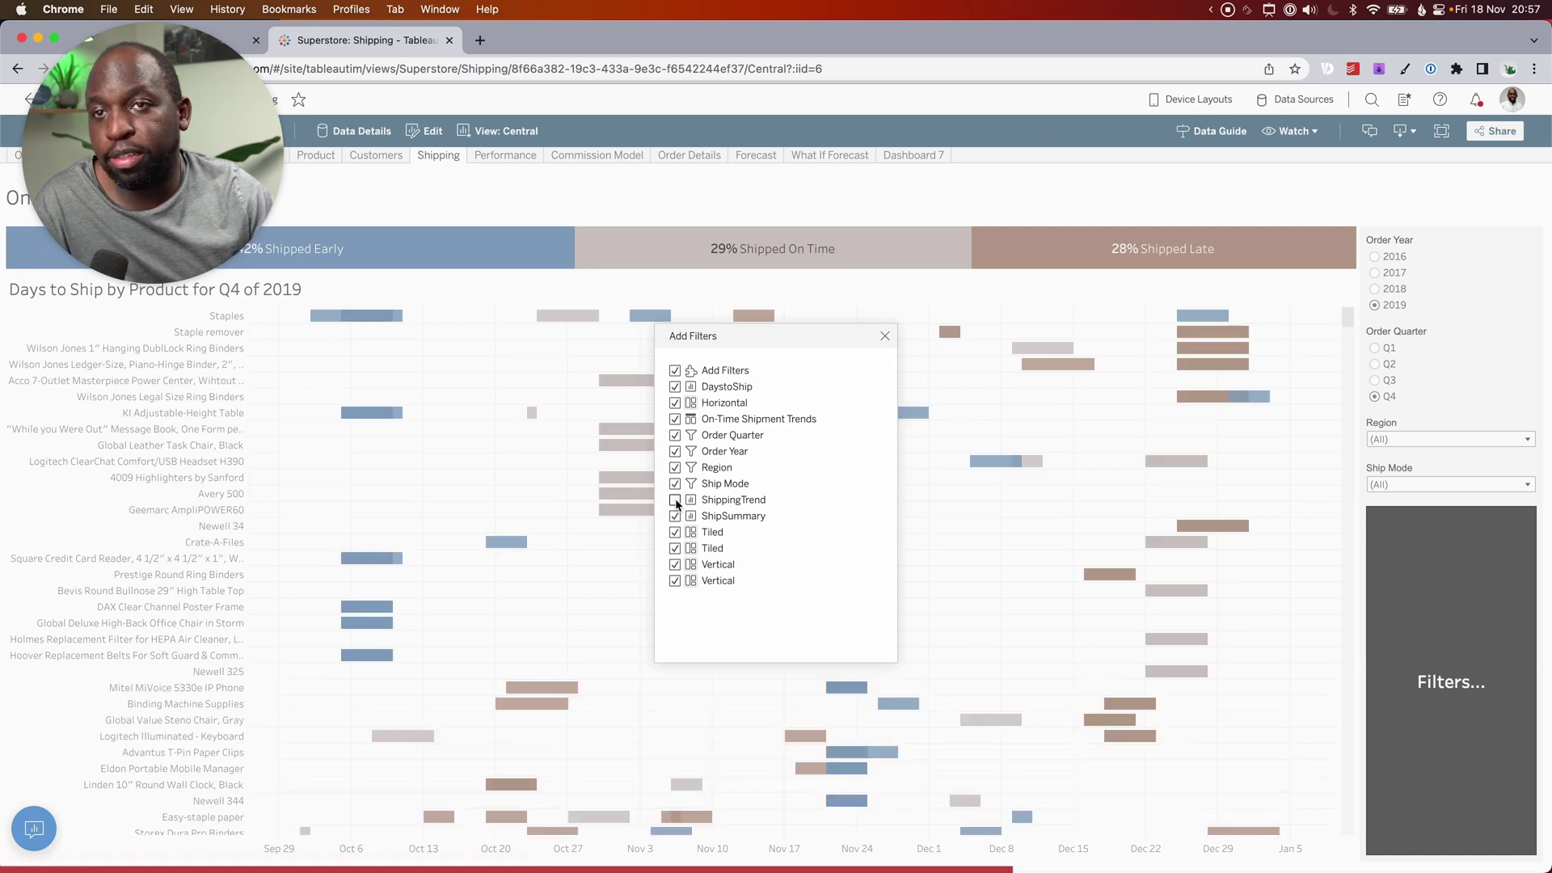
pyautogui.click(675, 501)
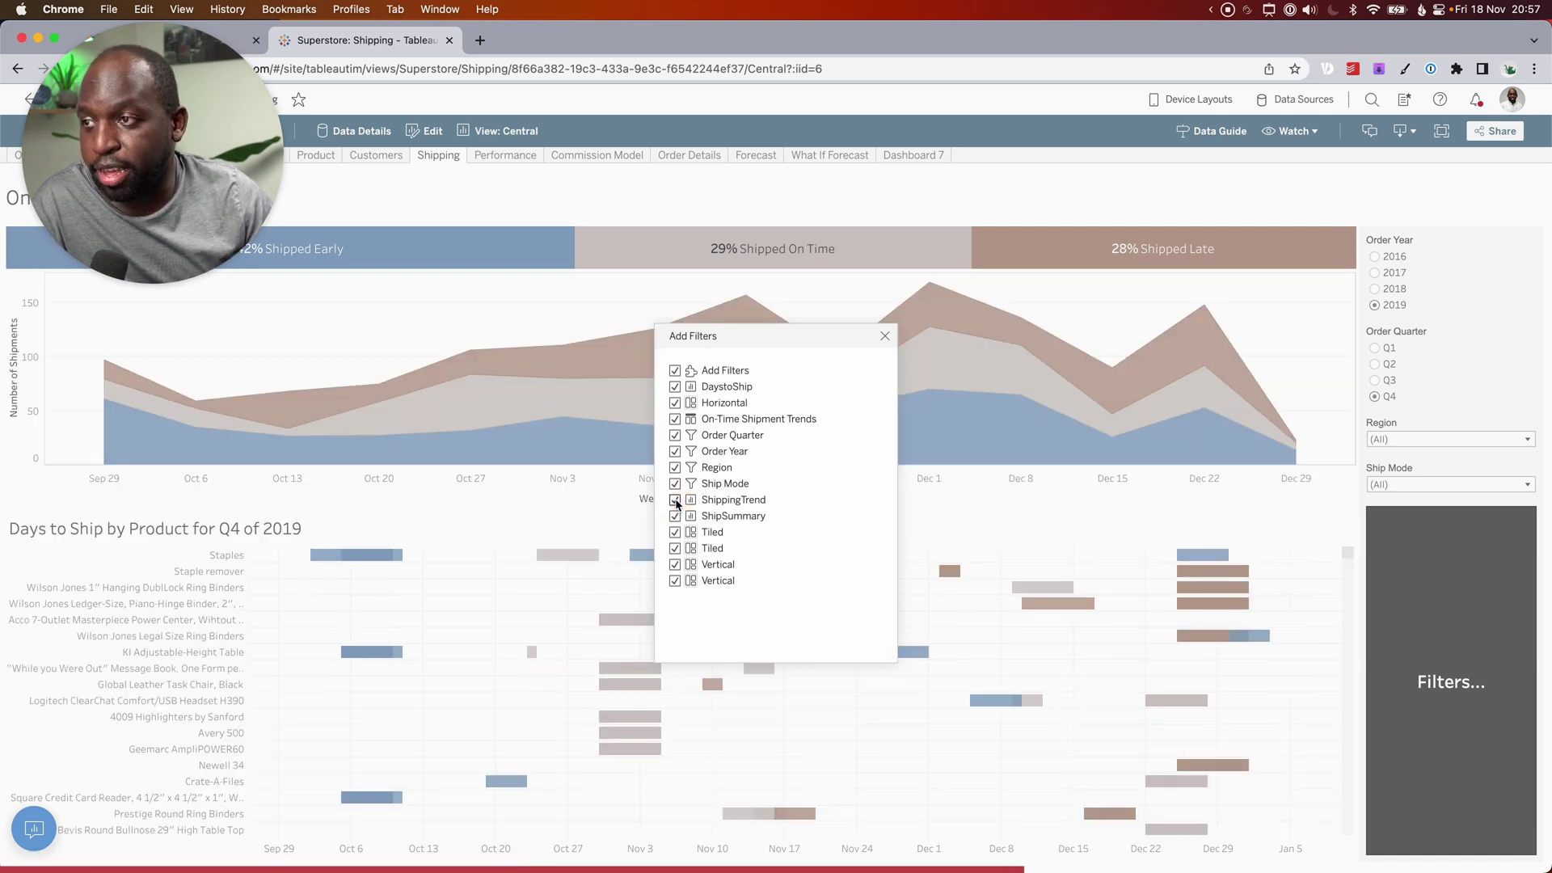
pyautogui.click(675, 500)
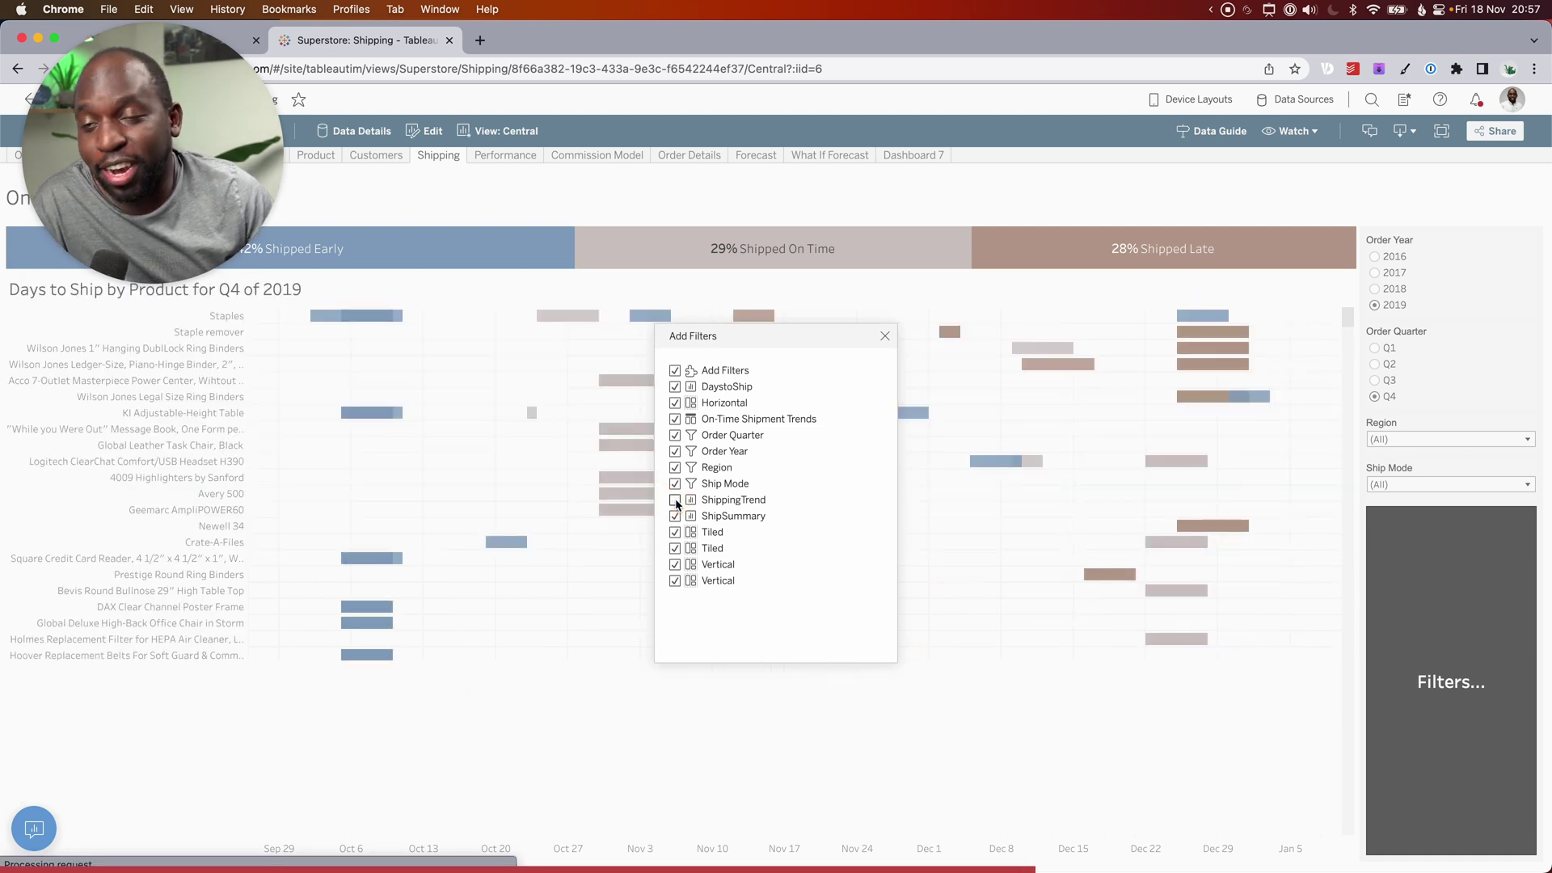
pyautogui.click(675, 500)
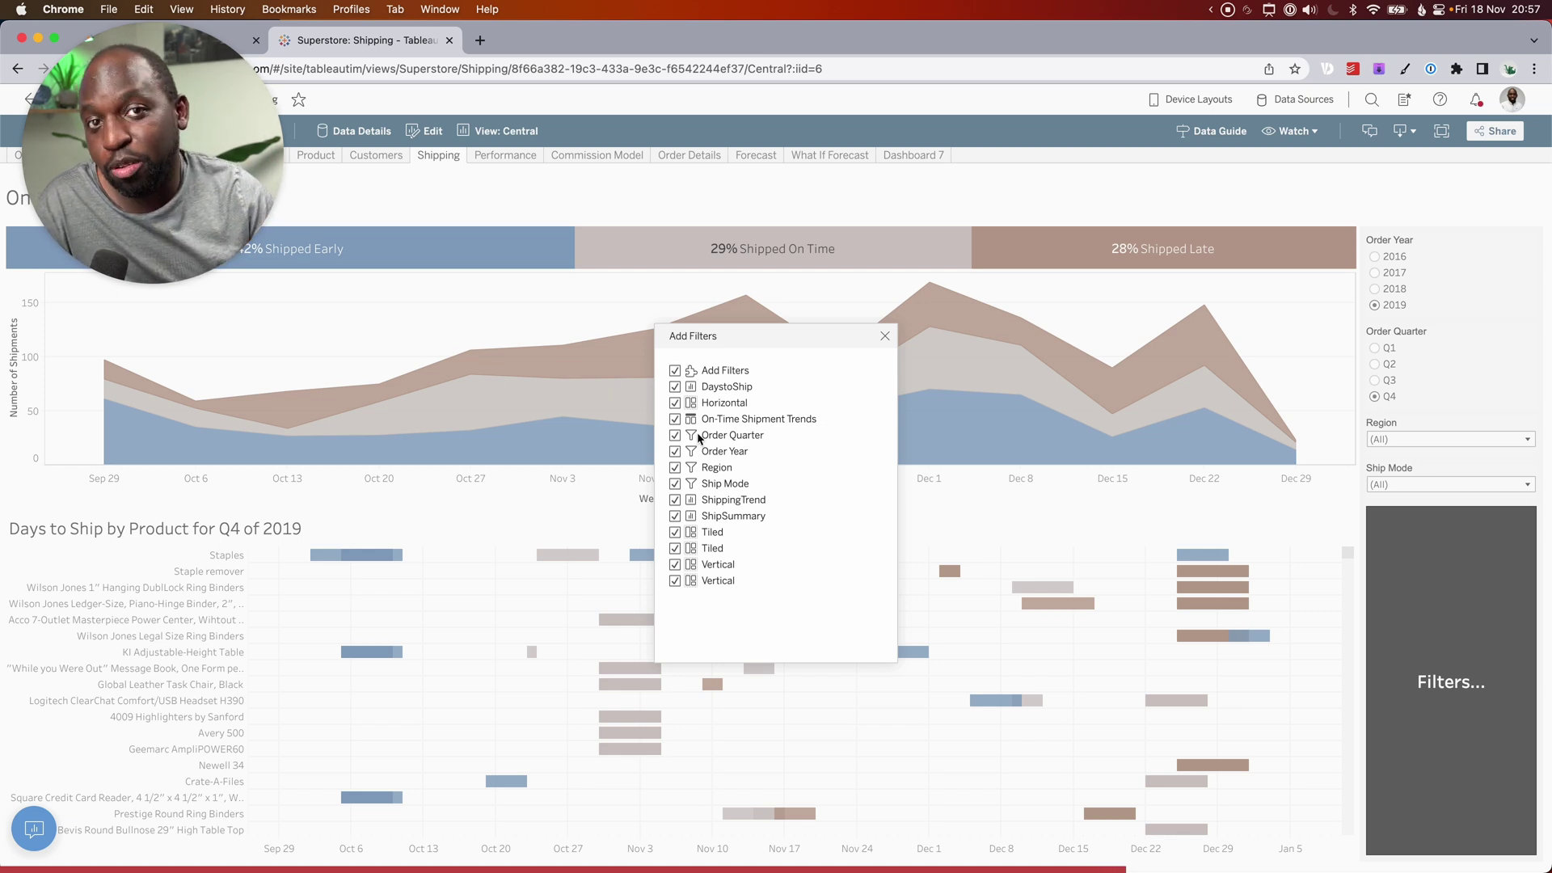
pyautogui.click(676, 548)
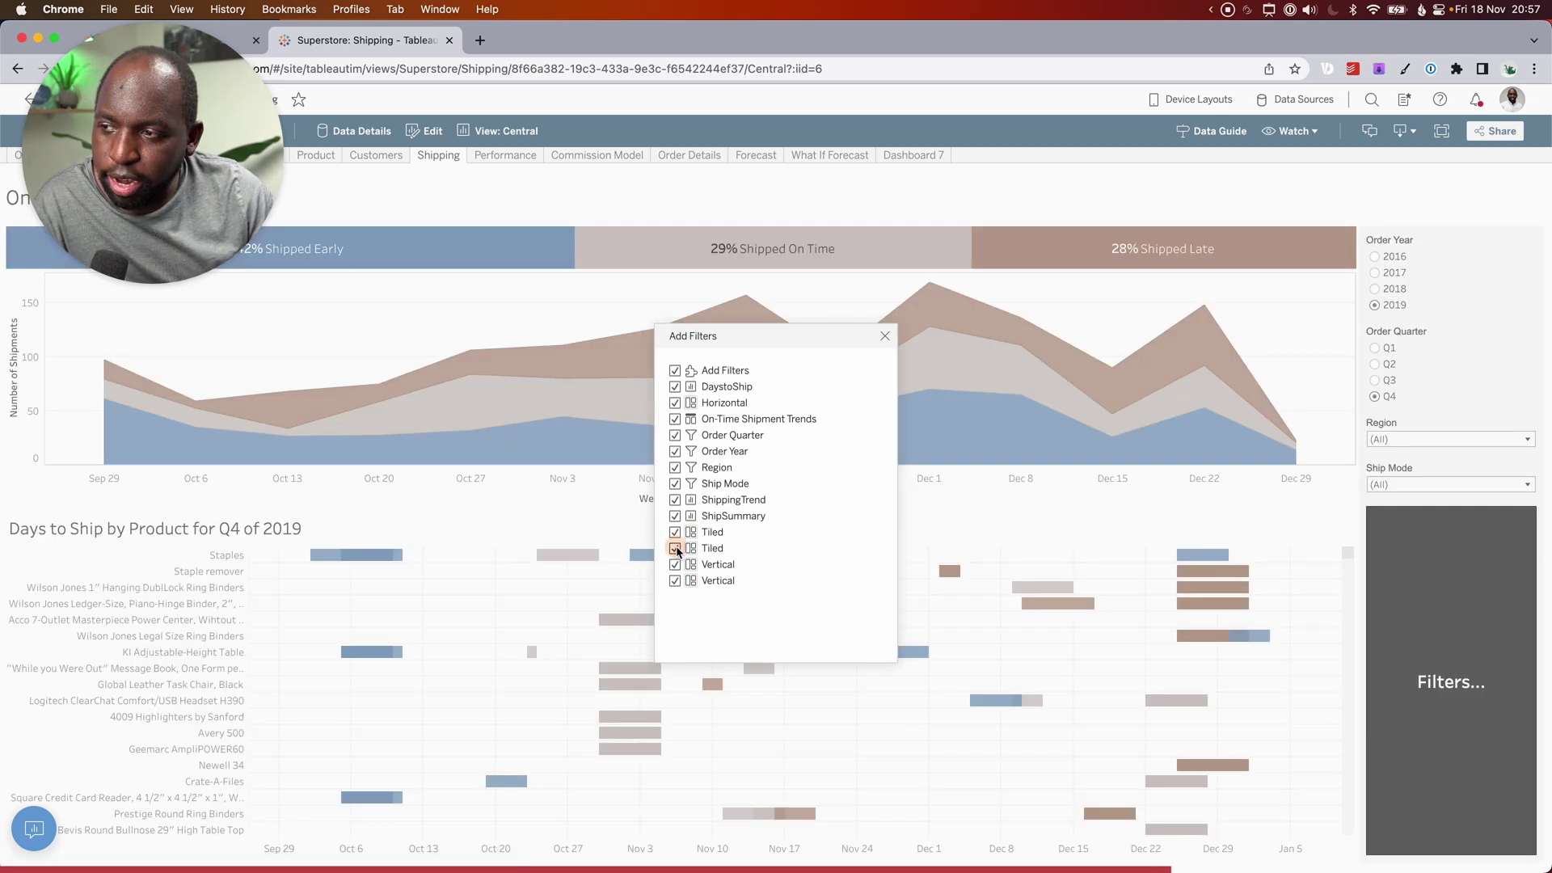
pyautogui.click(676, 548)
pyautogui.click(675, 549)
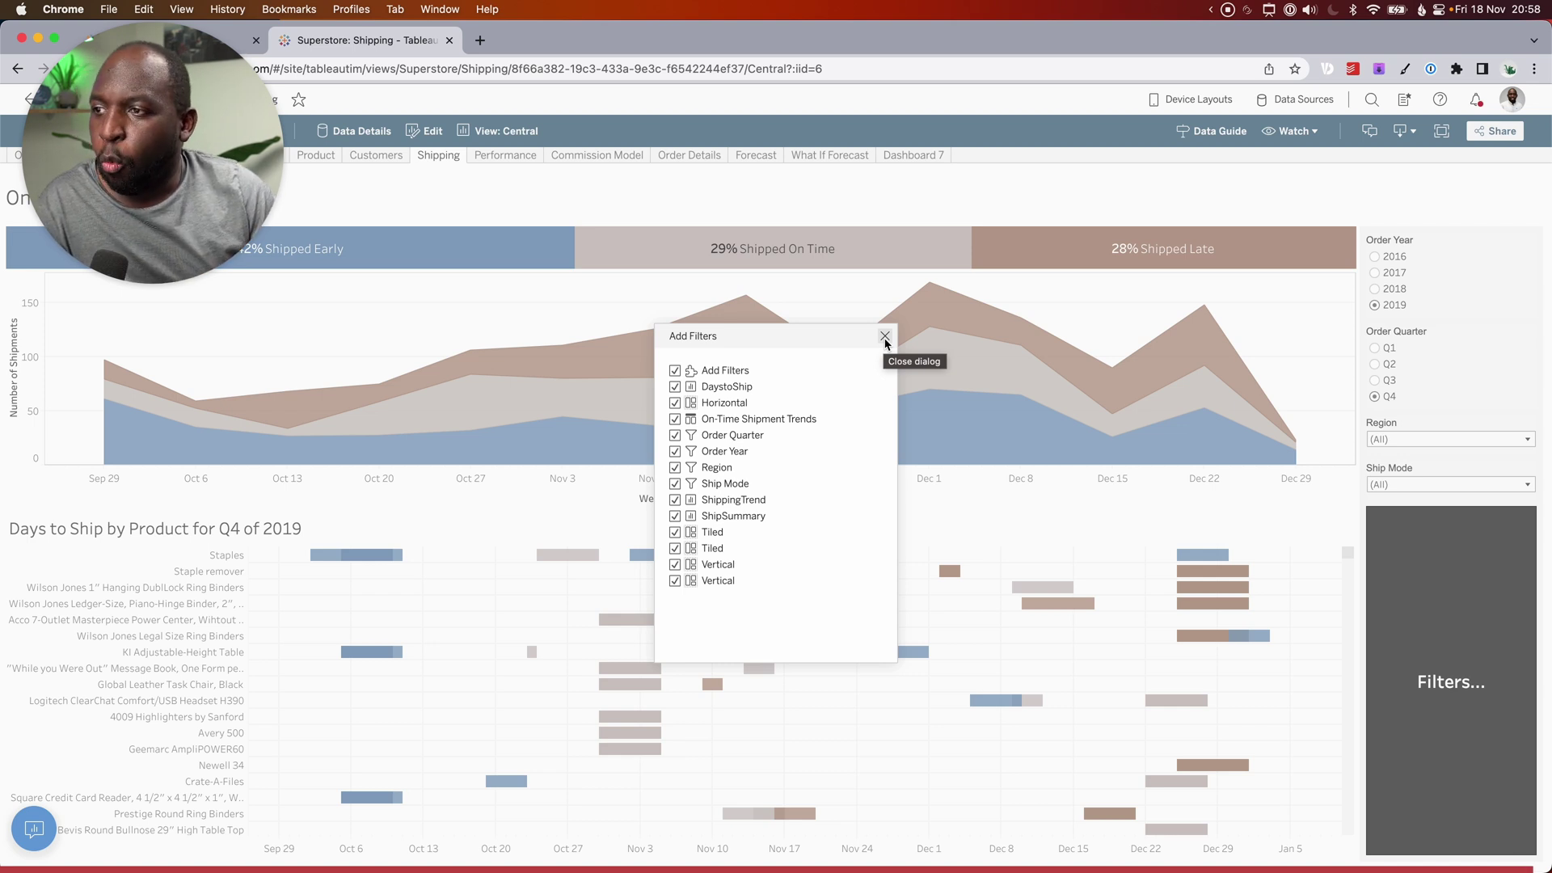
# - Close the Add Filters dialog and go back to the Edit | Superstore tab, selecting the dashboard title
pyautogui.click(885, 336)
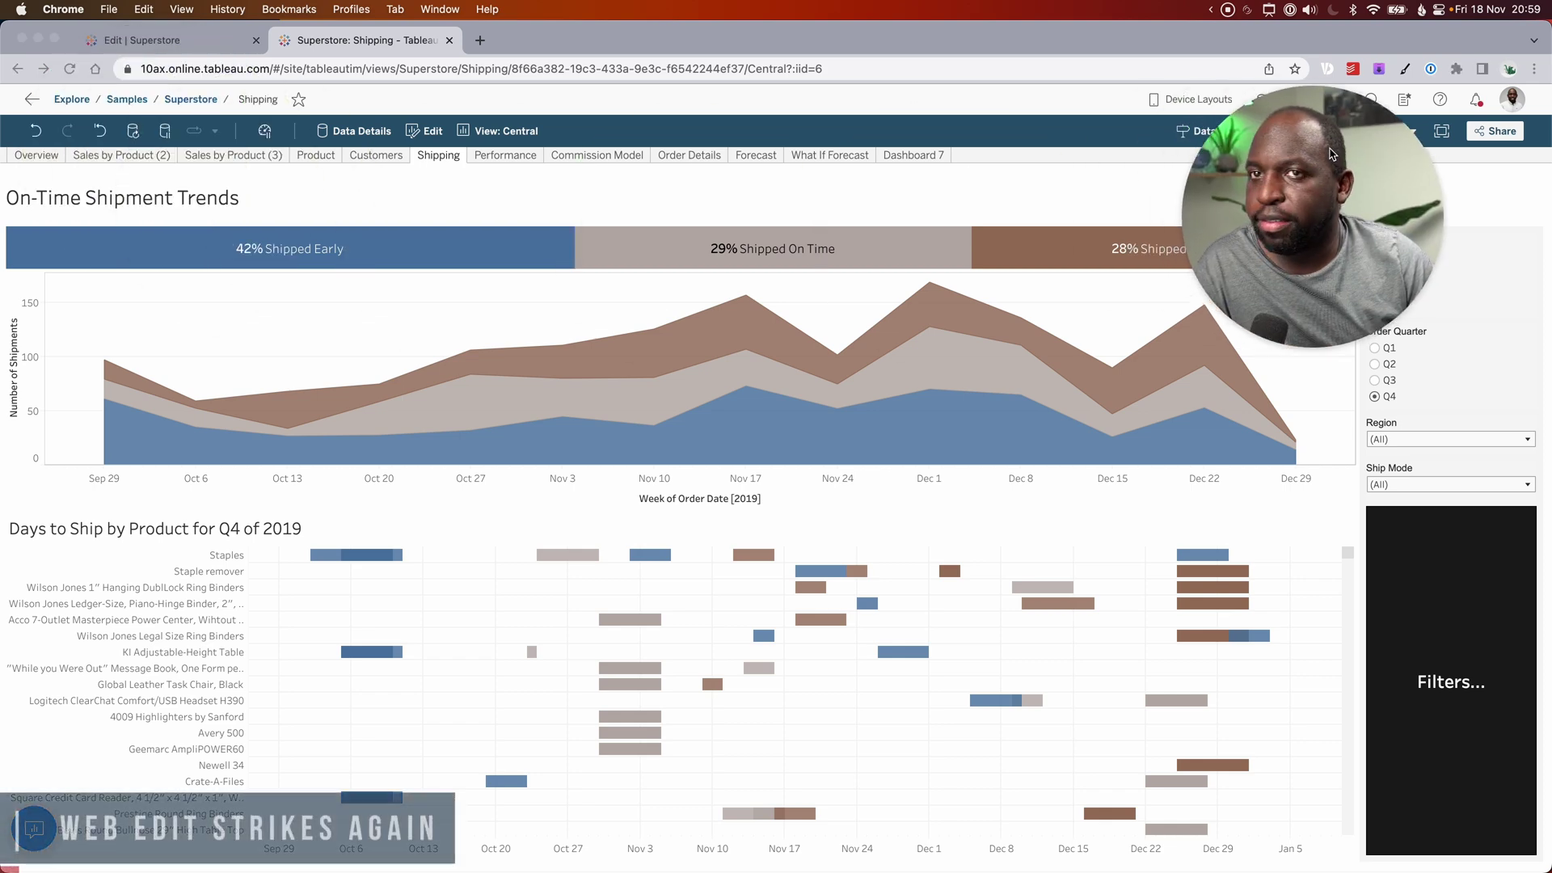
pyautogui.click(142, 40)
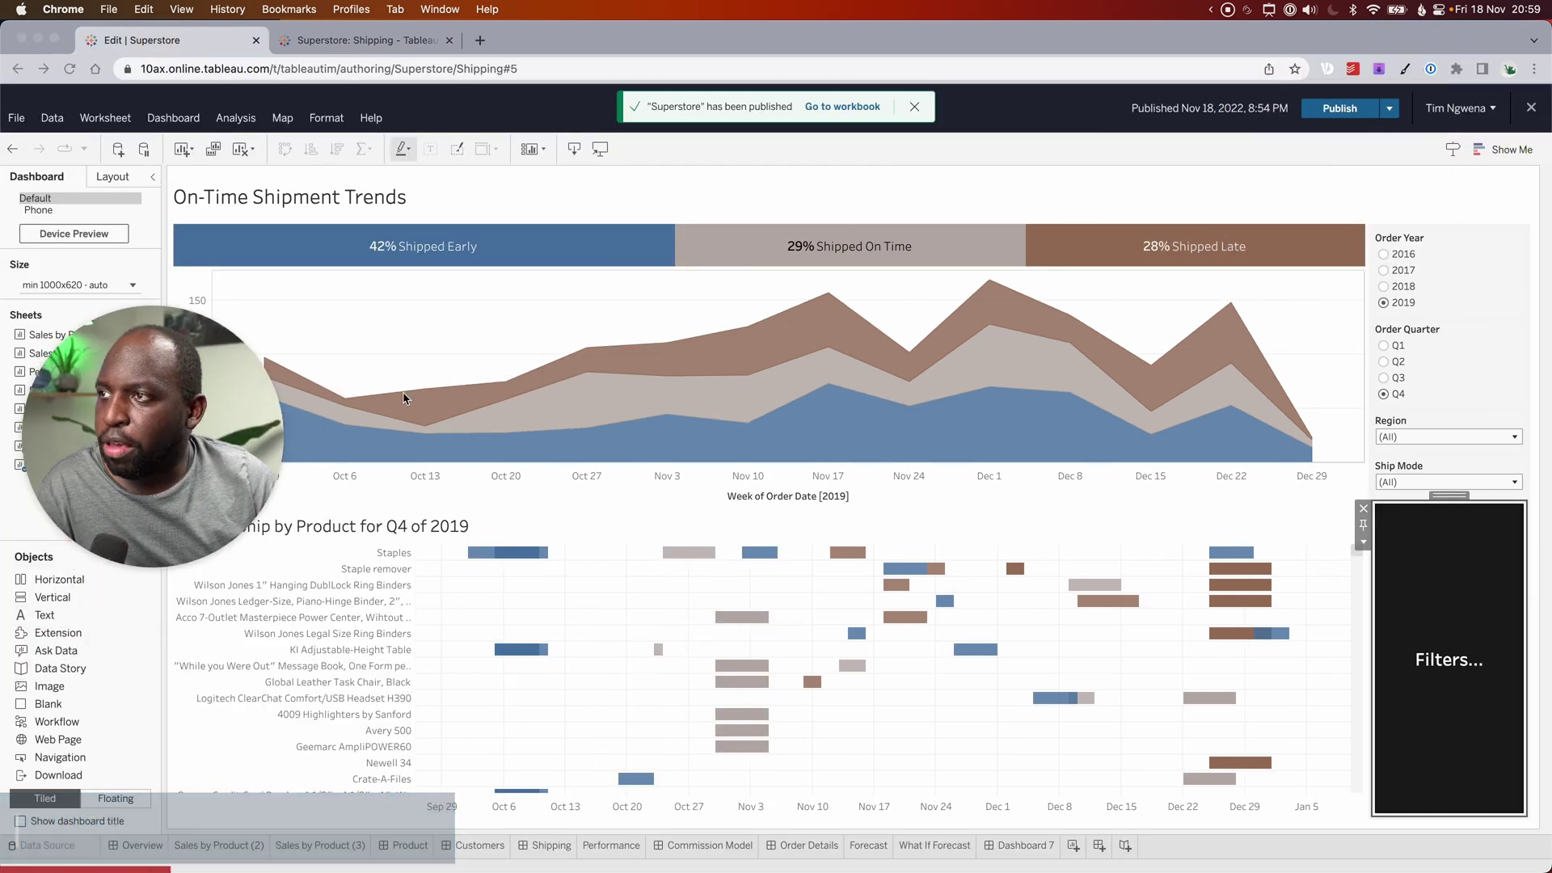
pyautogui.click(600, 150)
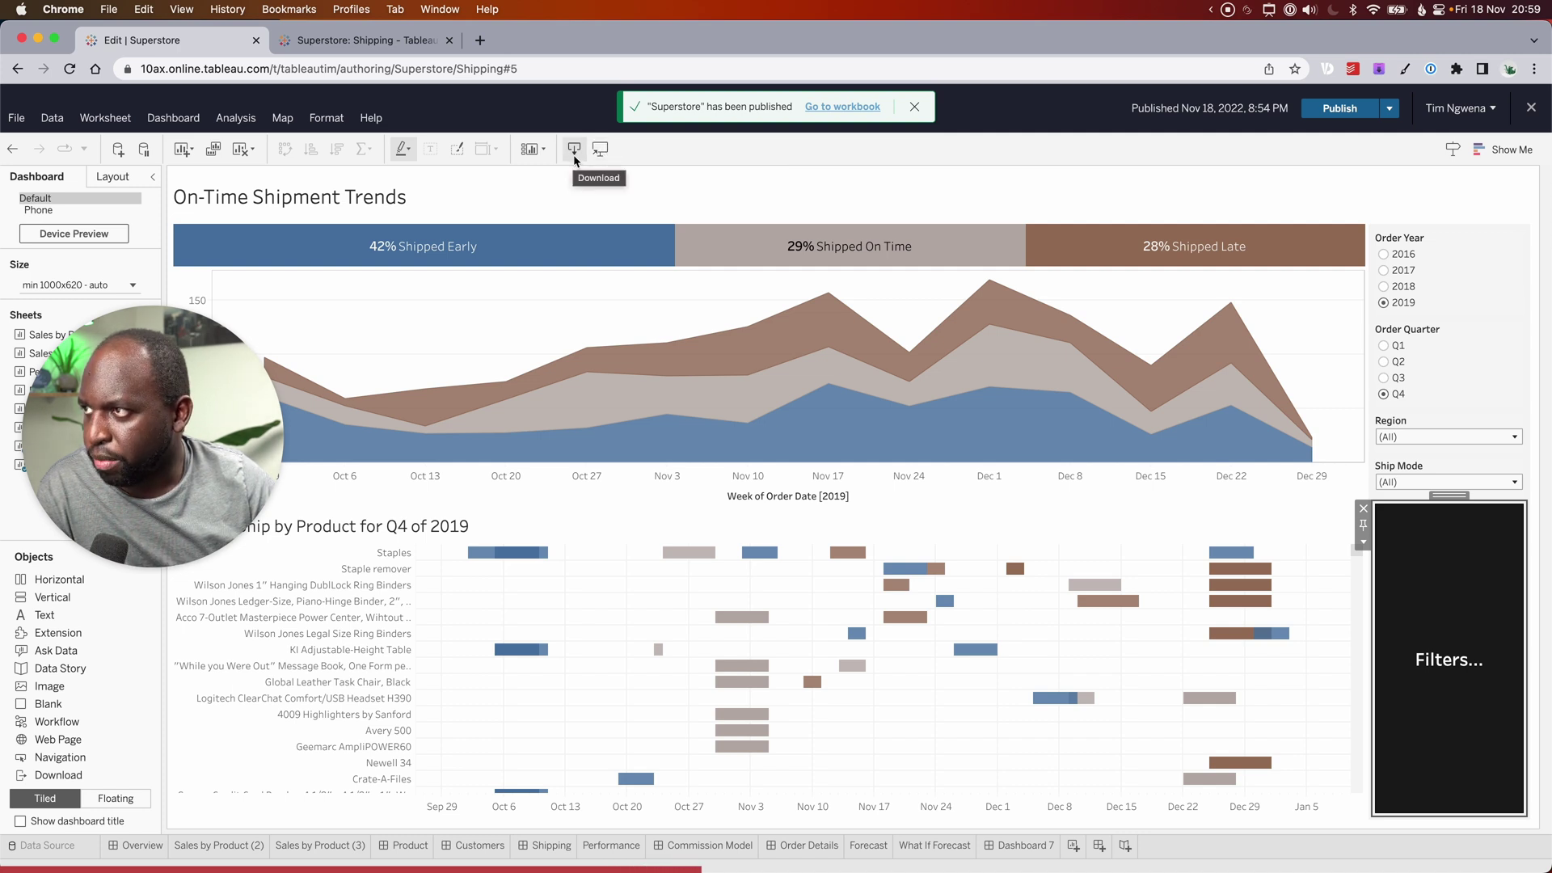
pyautogui.click(929, 203)
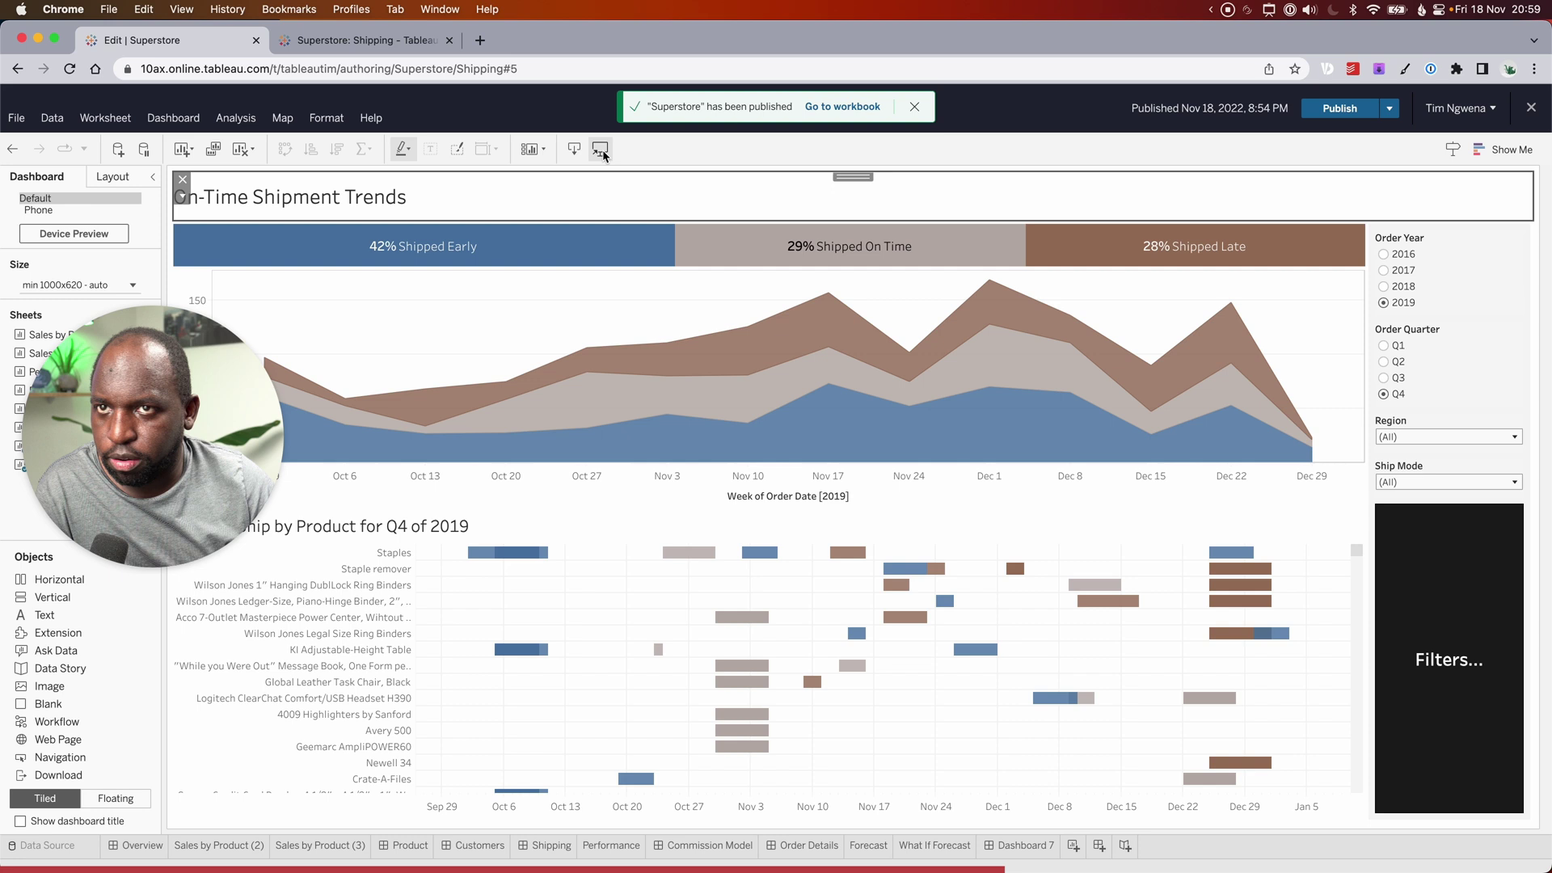
# - Alt-click the Filters... extension in the editor to open its Add Filters dialog
pyautogui.click(1423, 558)
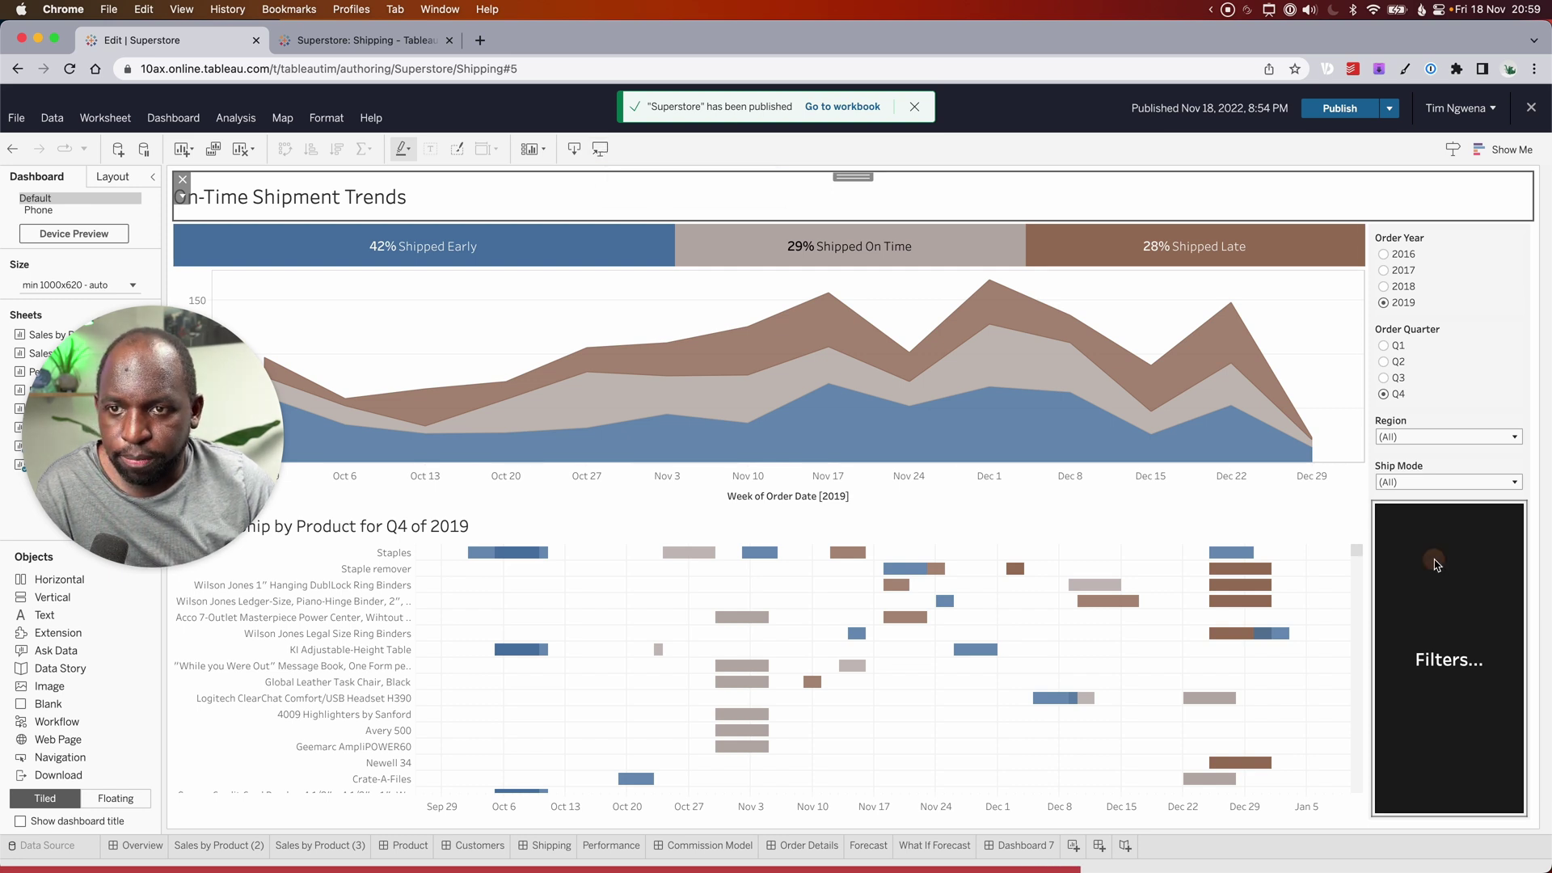
pyautogui.click(1366, 545)
pyautogui.click(1414, 559)
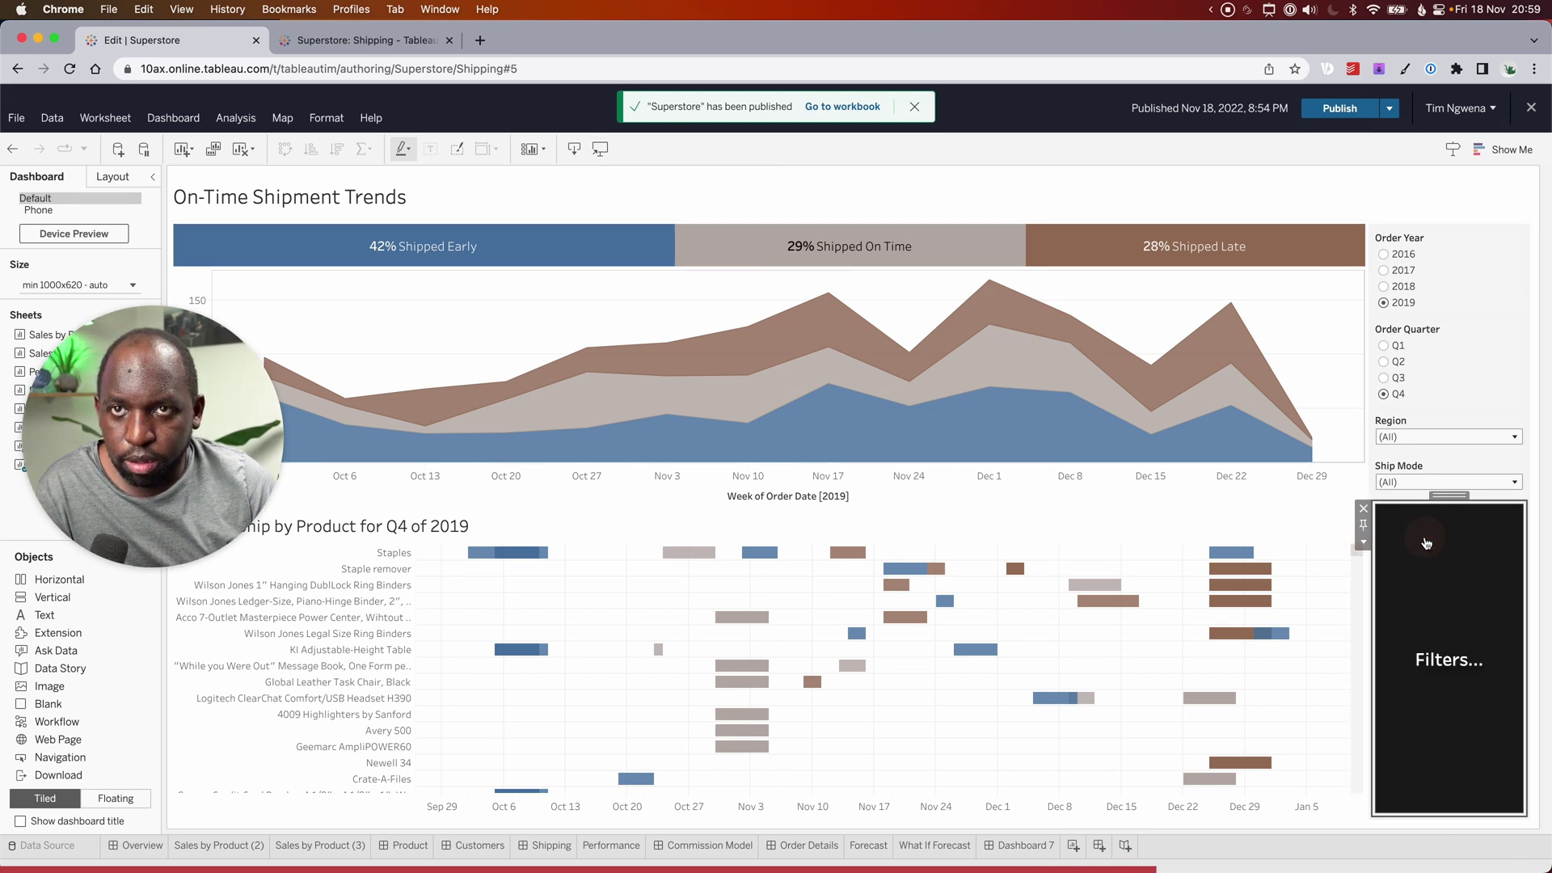
pyautogui.click(1364, 543)
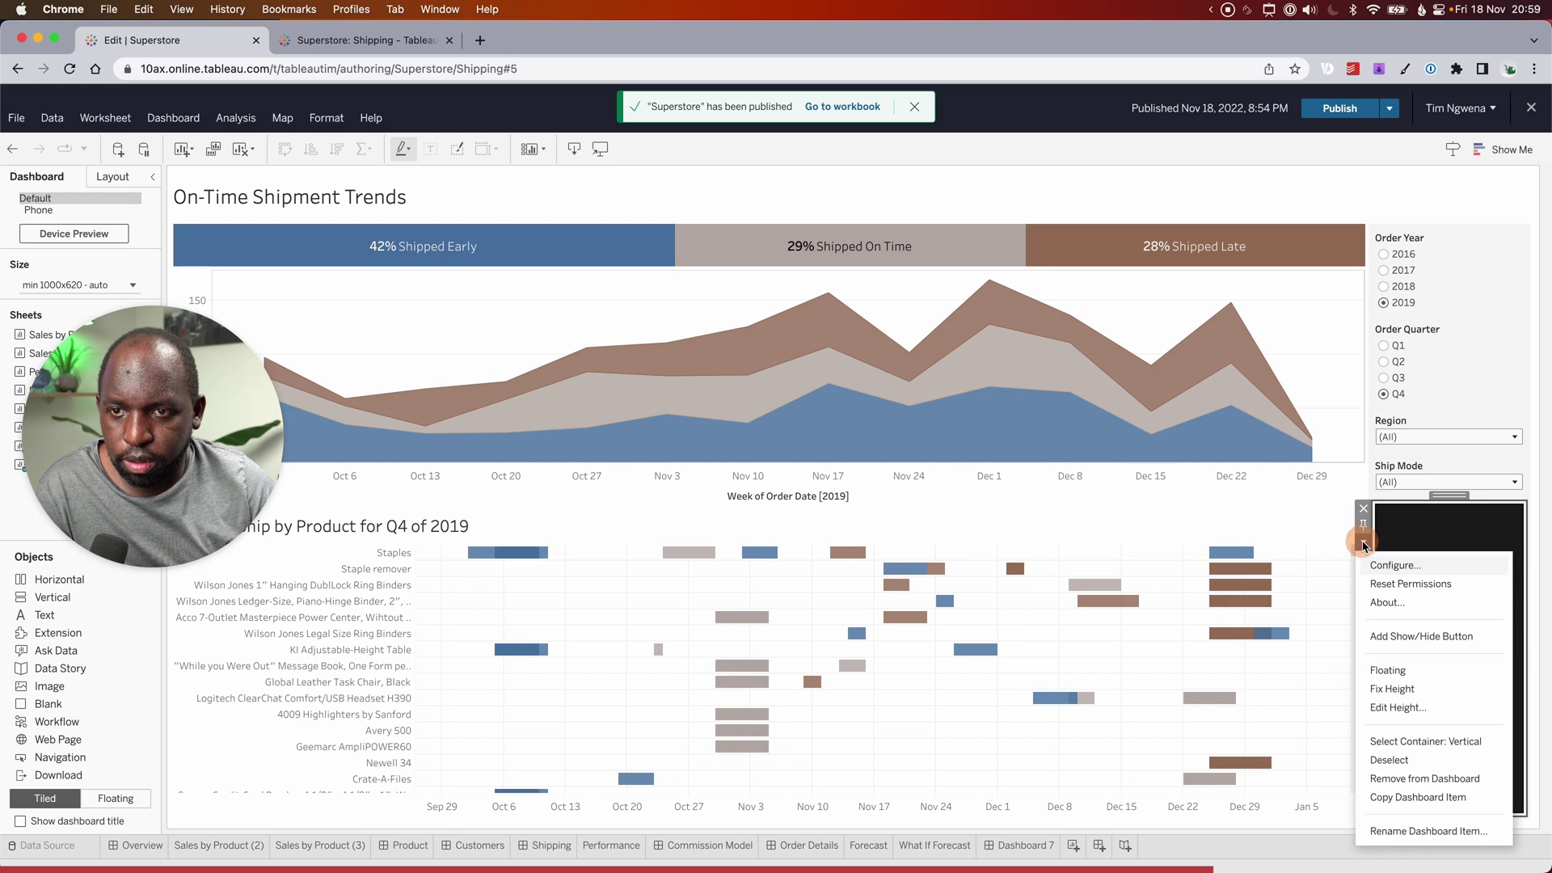
pyautogui.click(1411, 539)
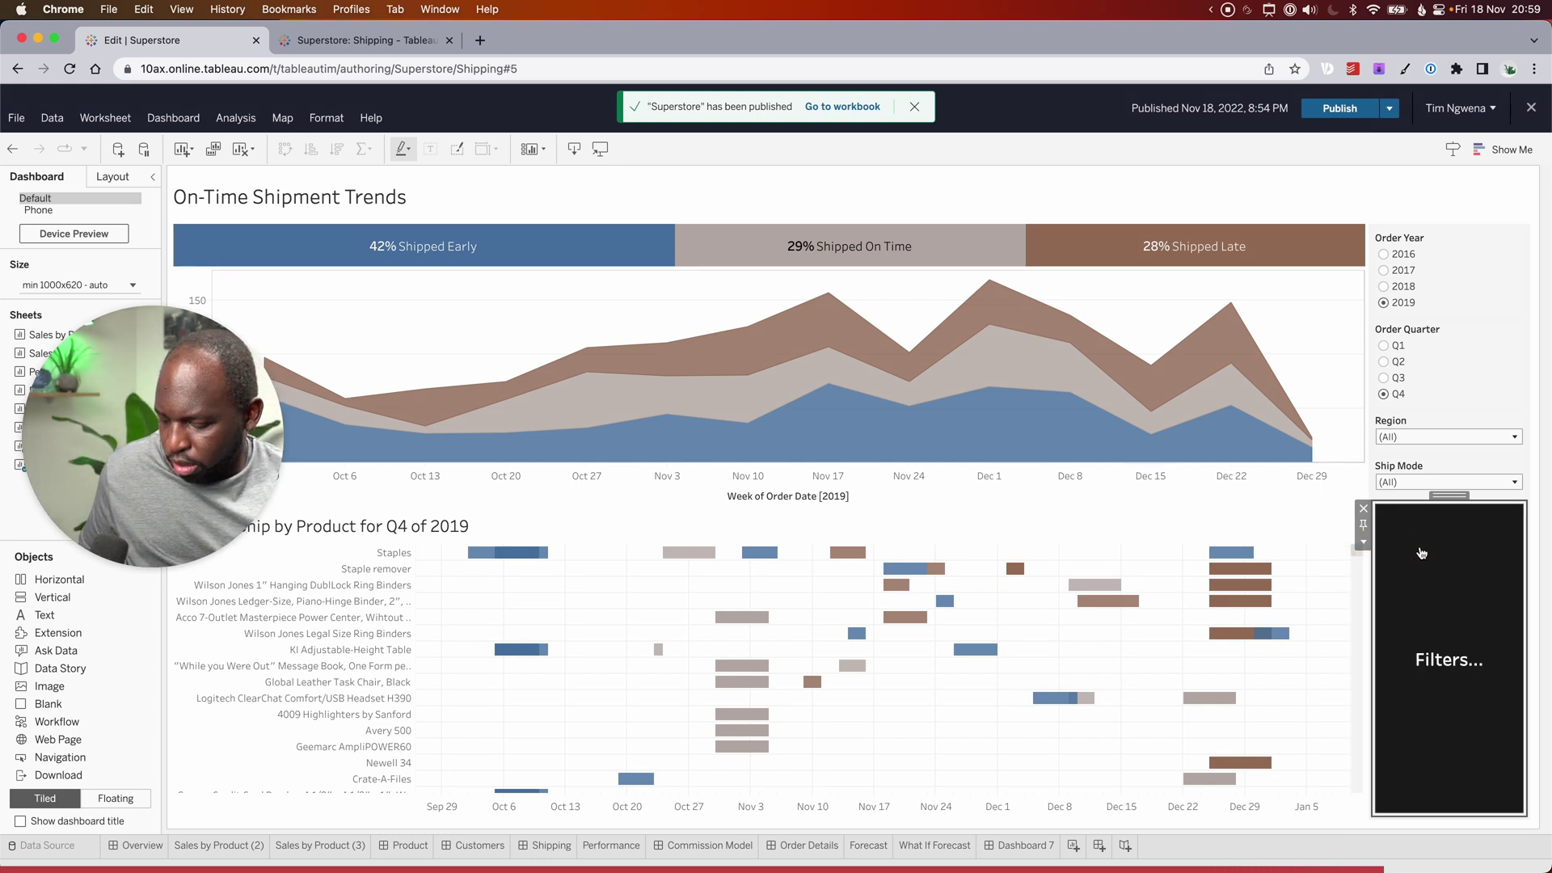
pyautogui.press('alt')
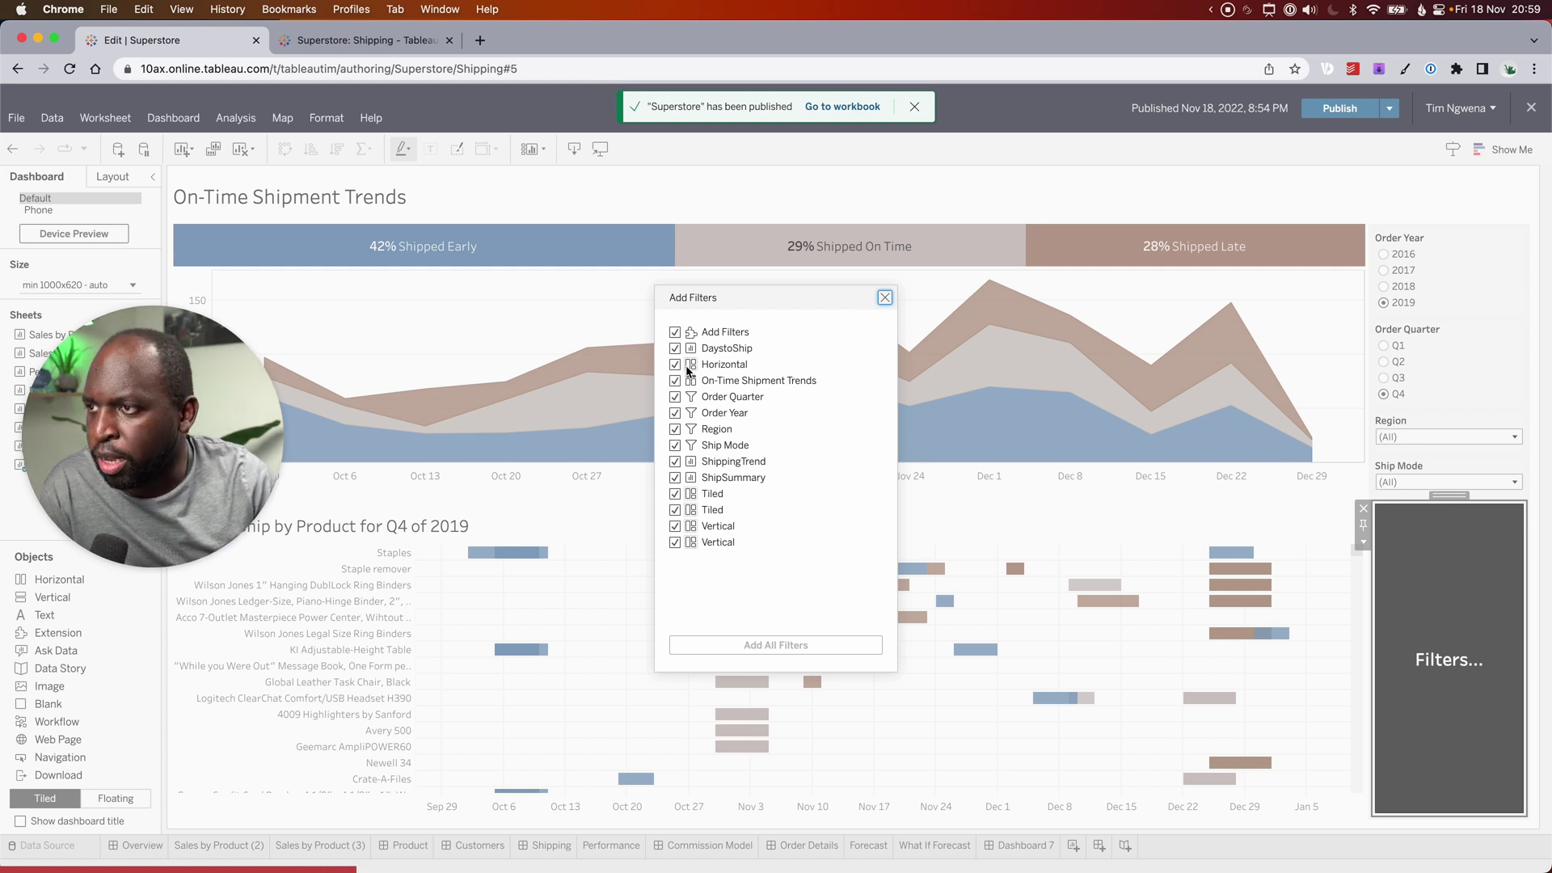
# - Untick Order Quarter, Order Year, Region and Ship Mode in Add Filters, then close it
pyautogui.click(675, 396)
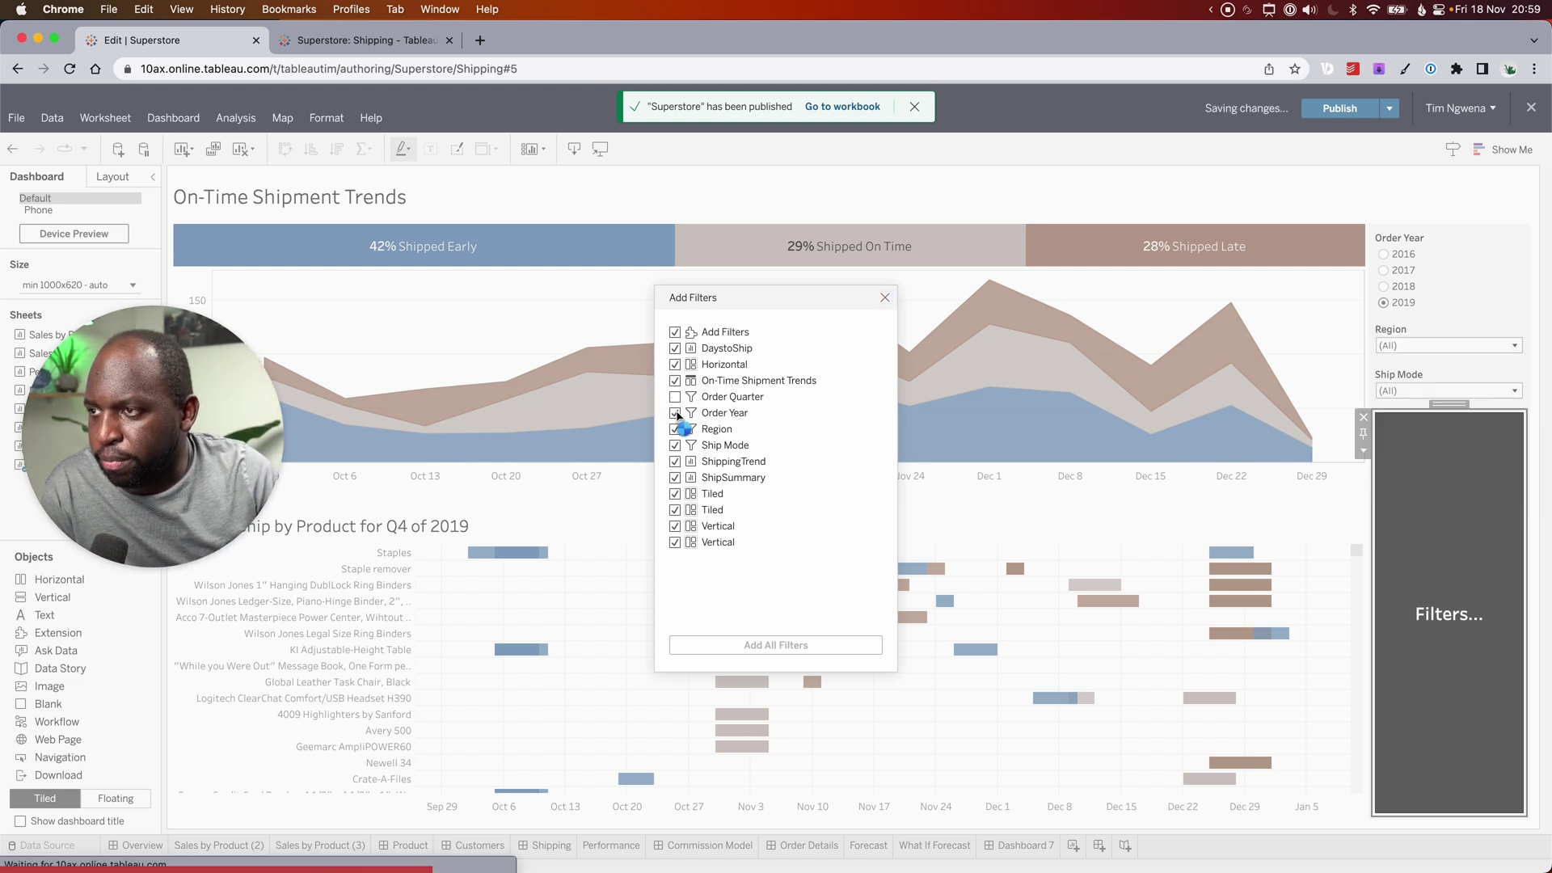
pyautogui.click(675, 413)
pyautogui.click(676, 429)
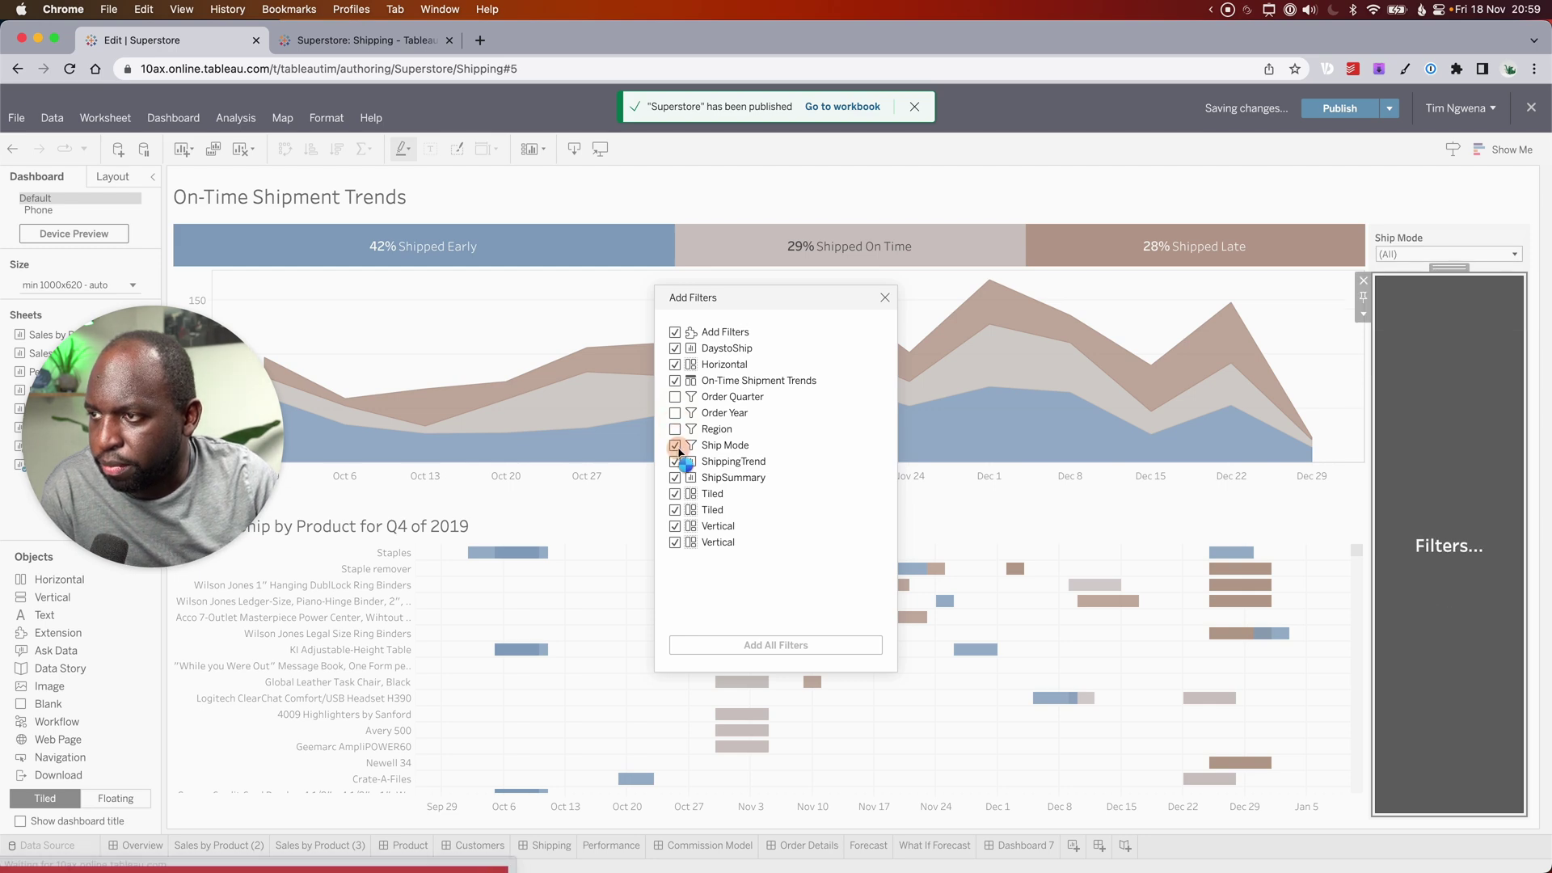
pyautogui.click(676, 445)
pyautogui.click(885, 297)
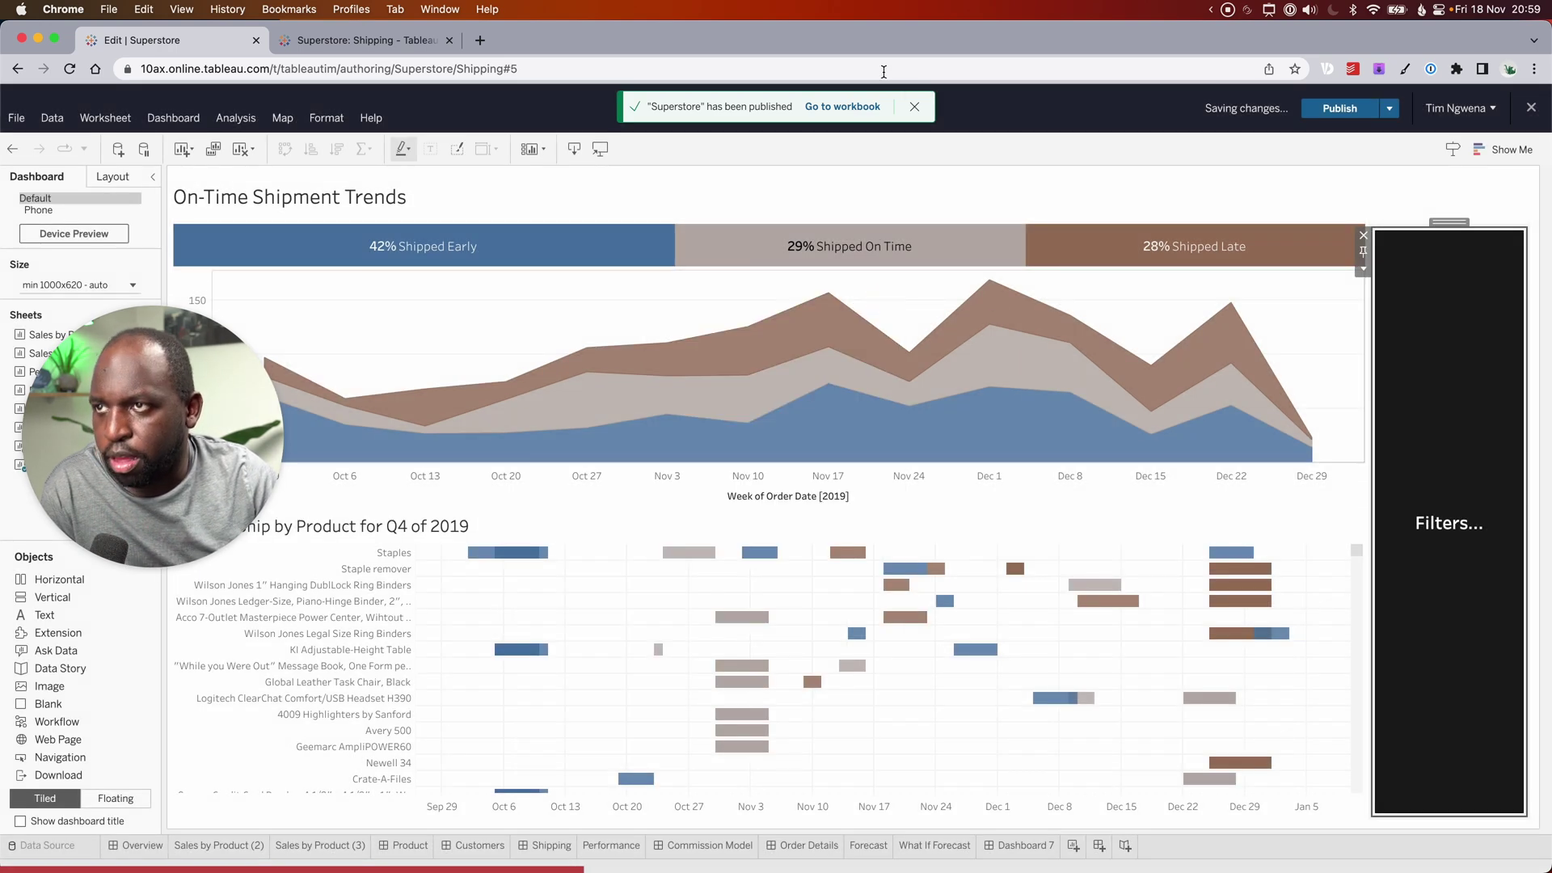
# - Republish the workbook and view the published Shipping dashboard
pyautogui.click(914, 106)
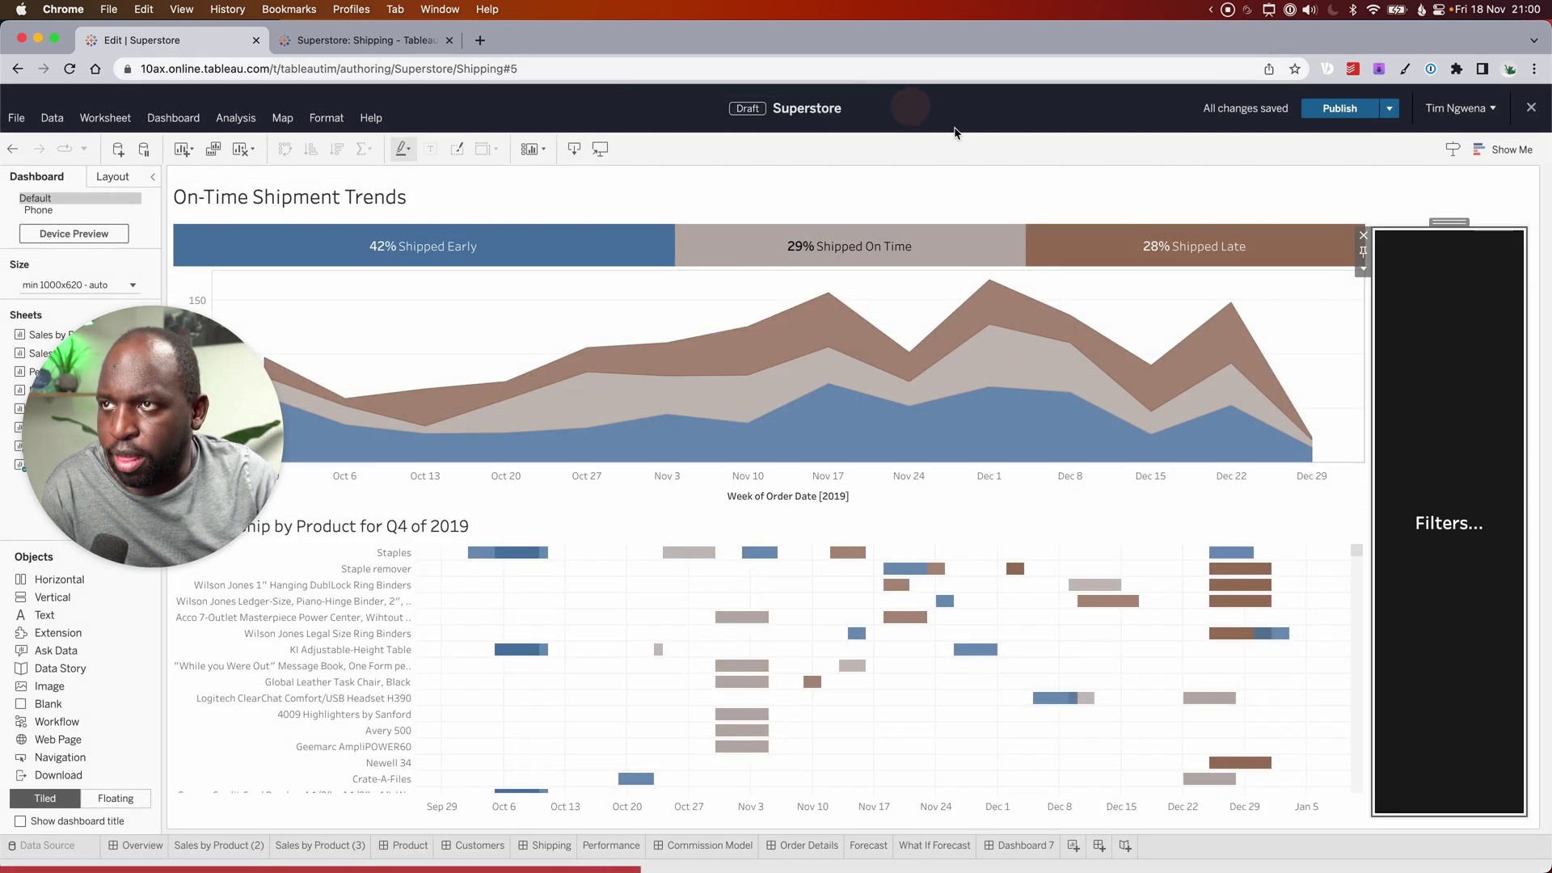
pyautogui.click(1360, 113)
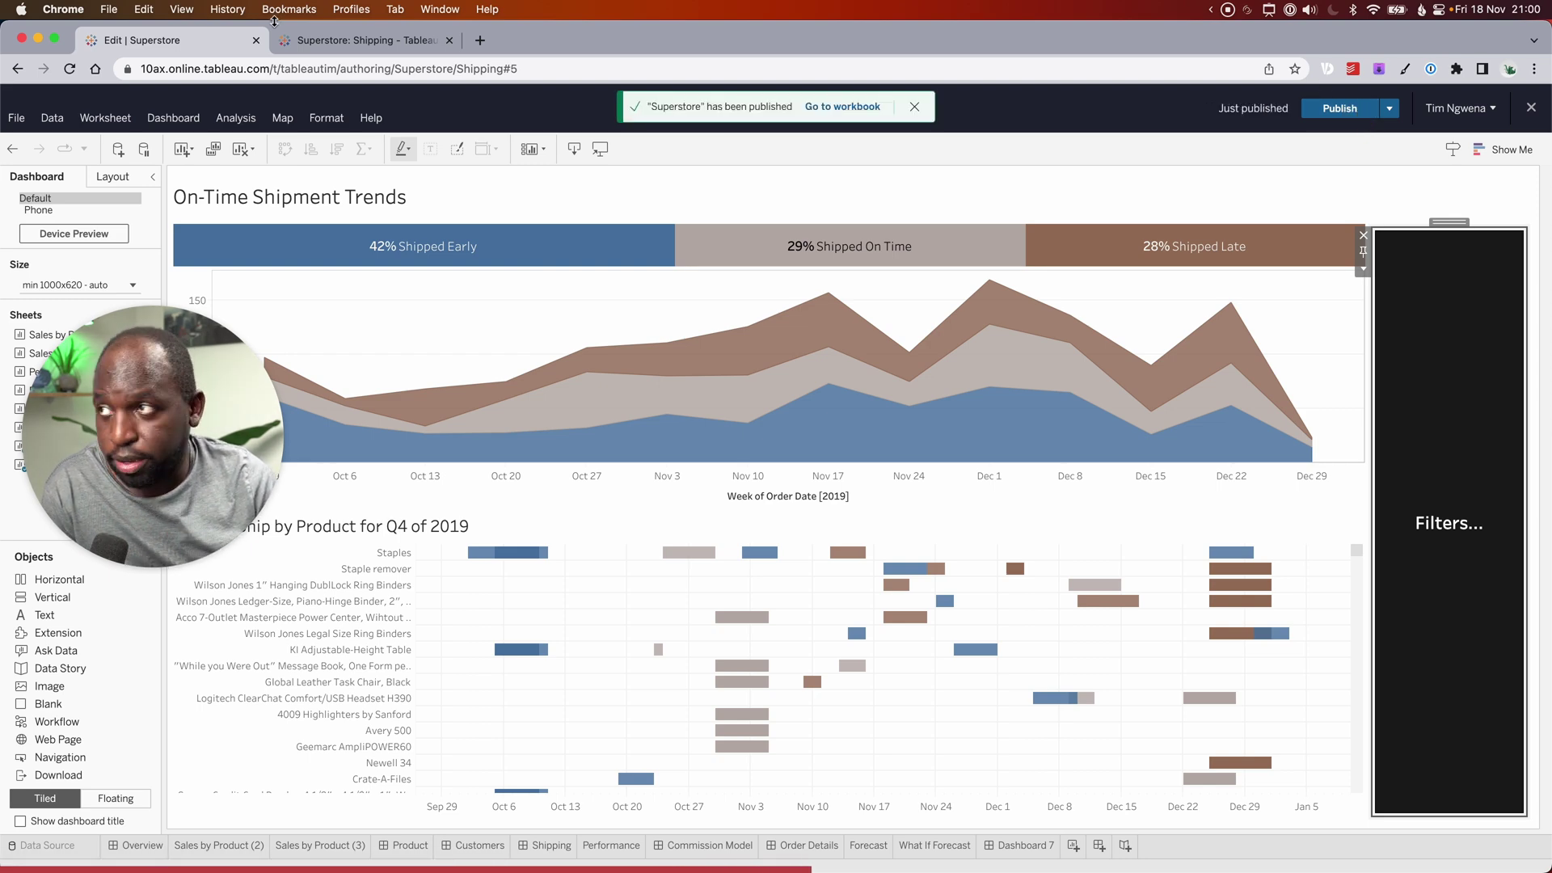
pyautogui.click(322, 40)
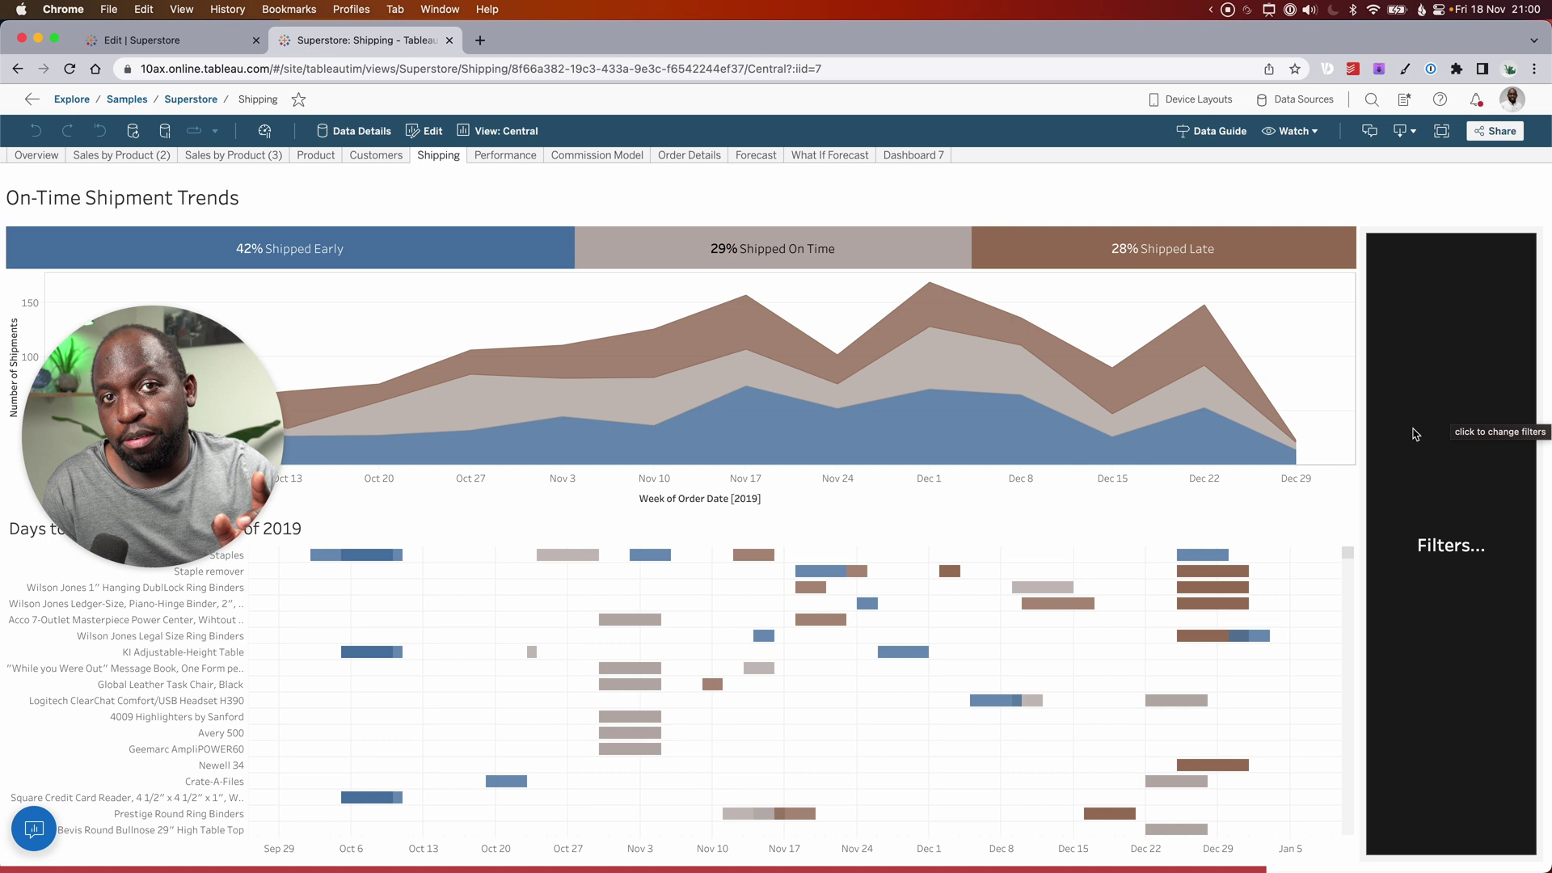
# - In the published view's Add Filters, re-tick Order Year, Region, Ship Mode and Order Quarter
pyautogui.click(1411, 563)
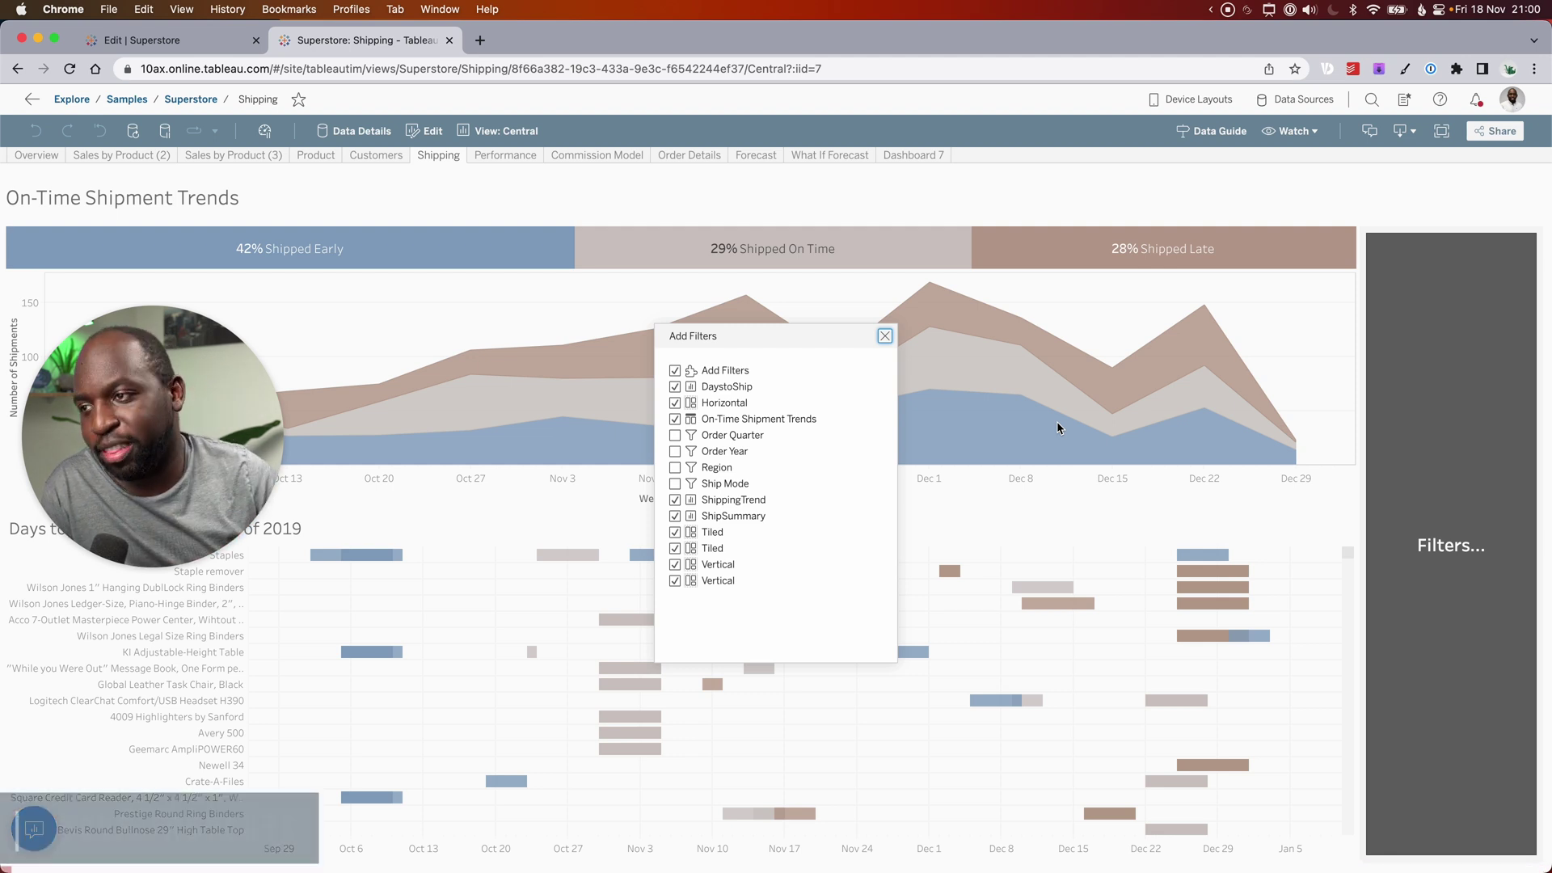
pyautogui.click(675, 451)
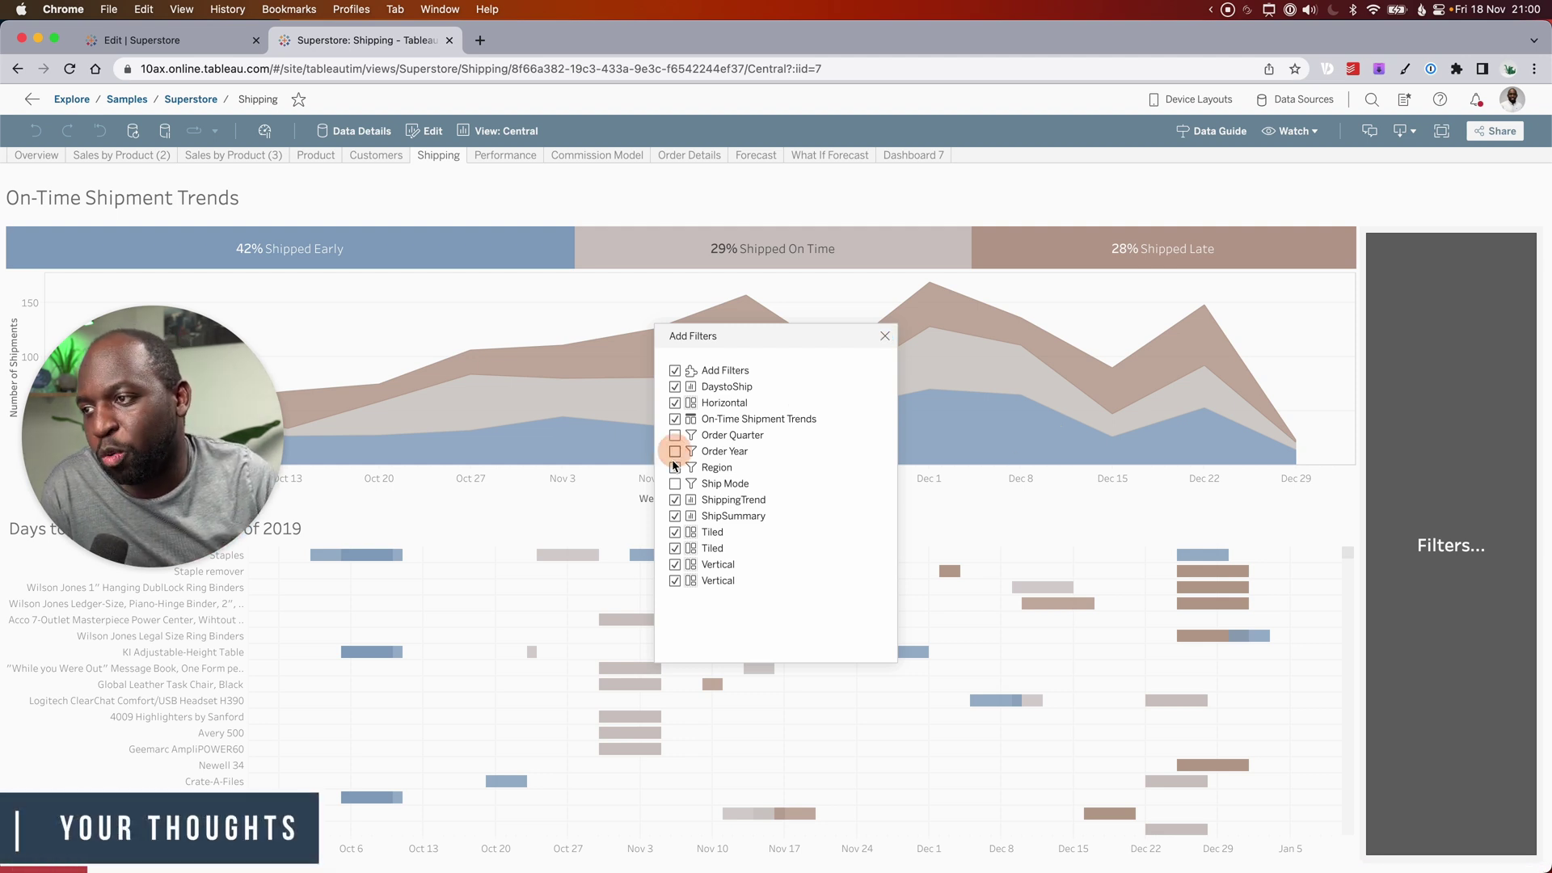
pyautogui.click(675, 467)
pyautogui.click(675, 483)
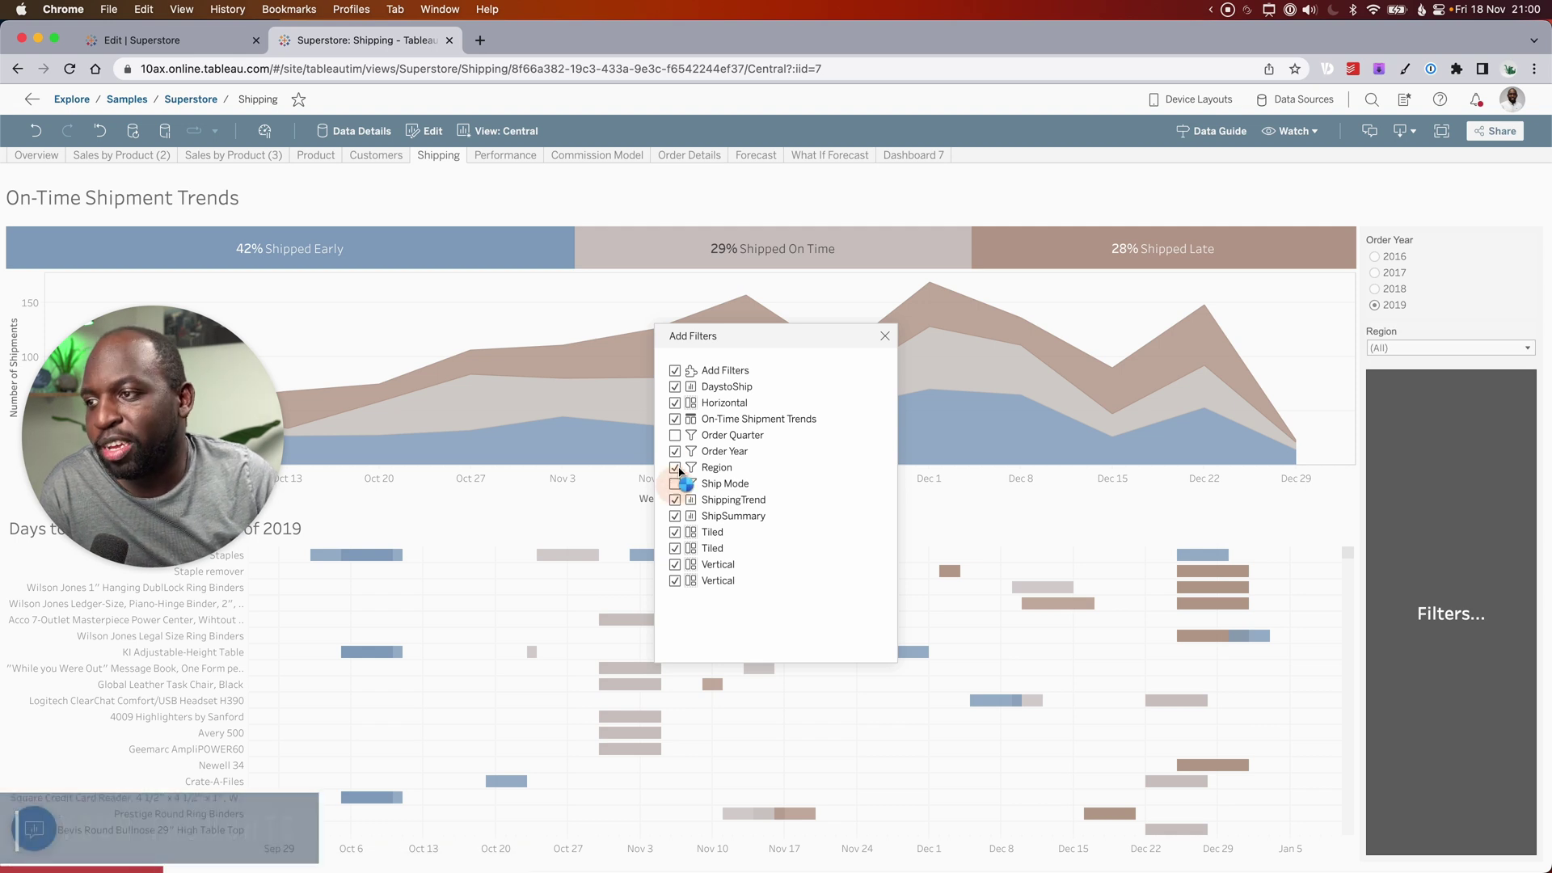
pyautogui.click(675, 435)
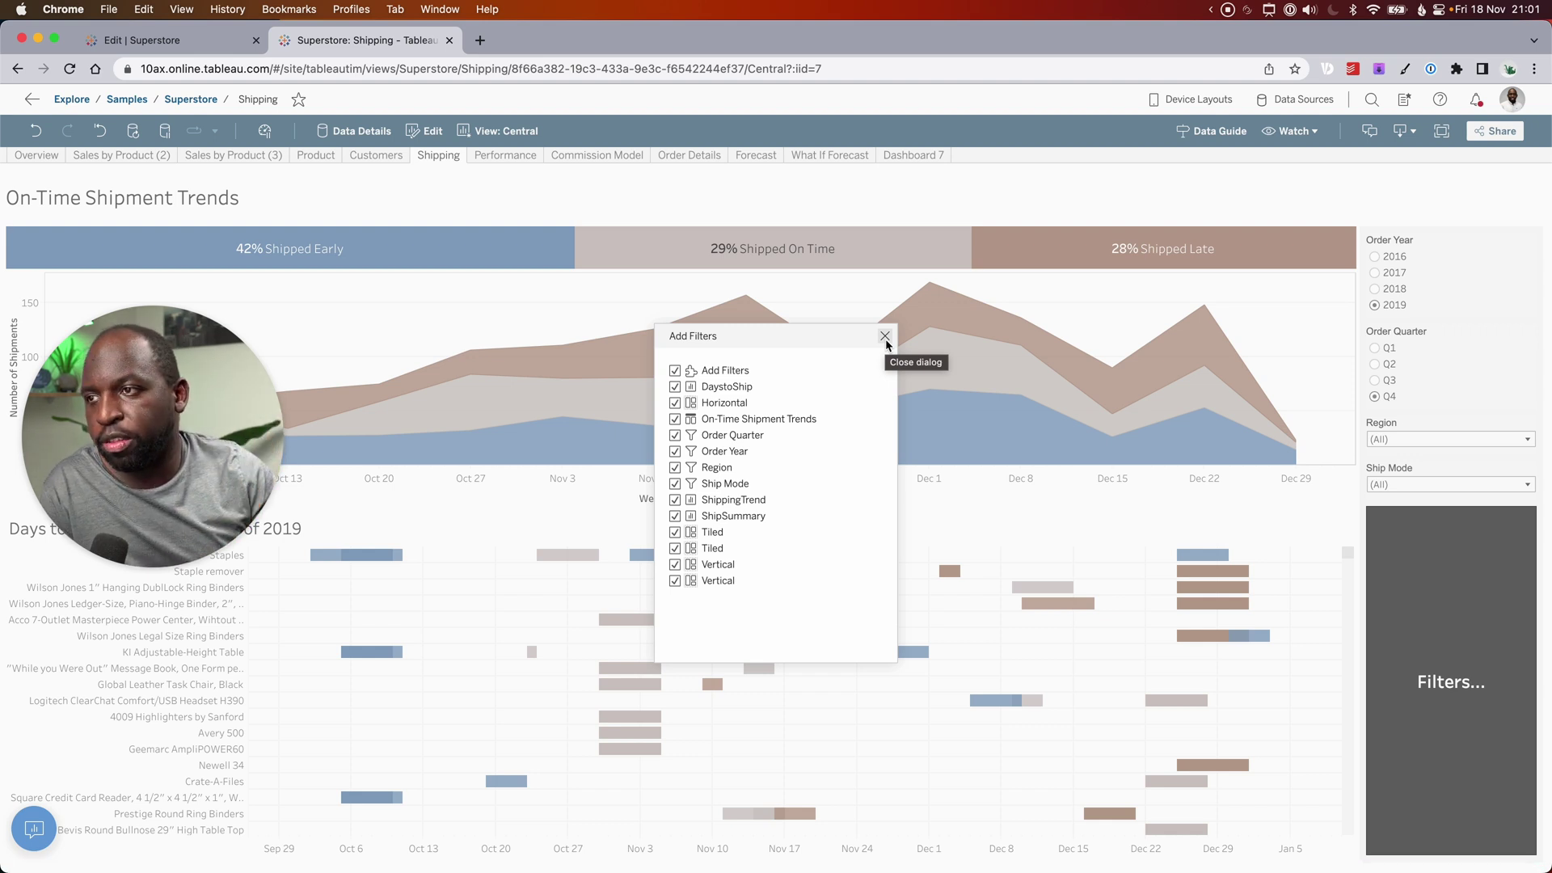
pyautogui.click(885, 338)
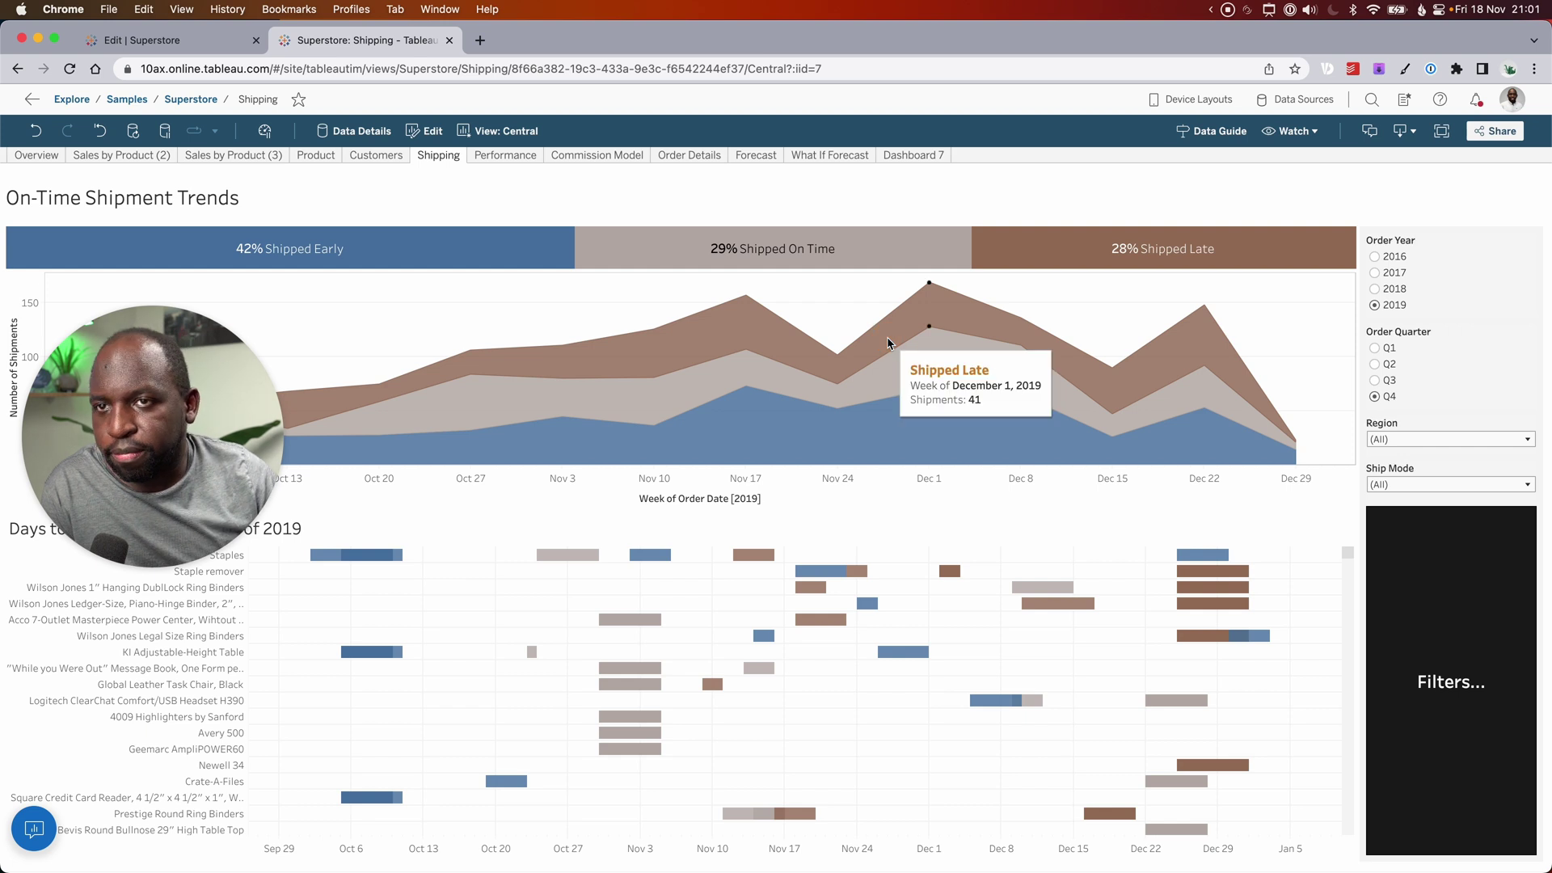